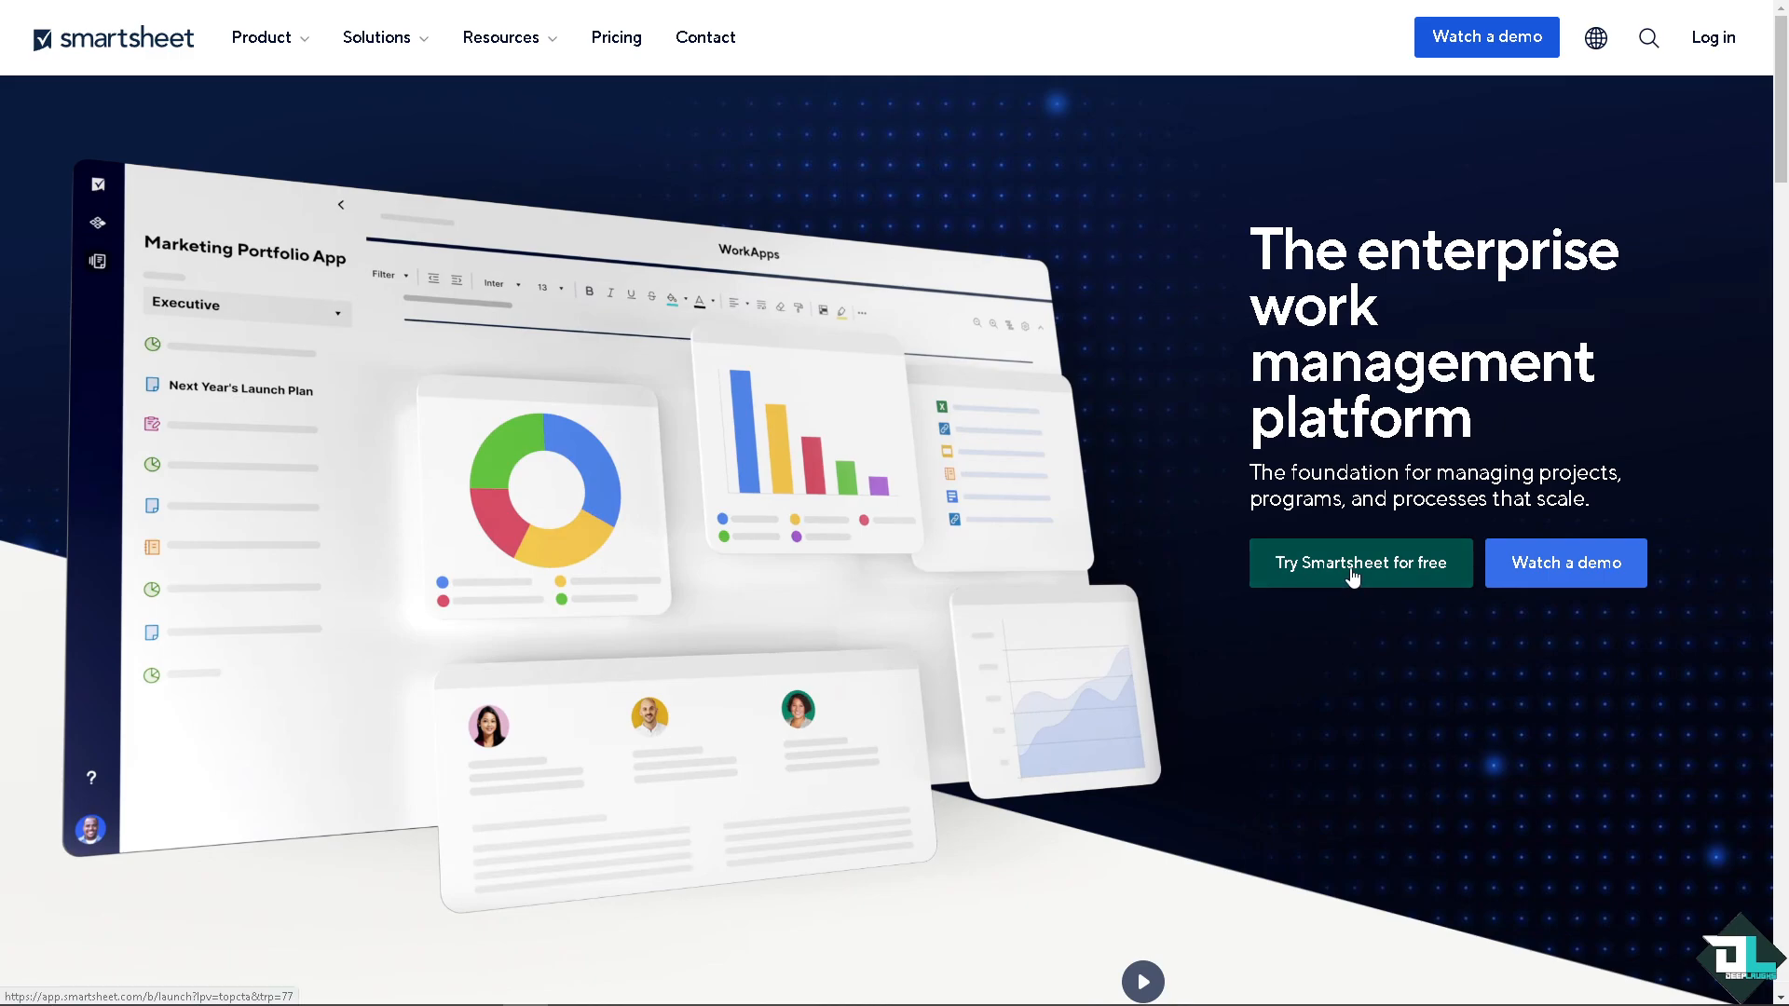
Step: Go from the Smartsheet website to the account's home page and start a new grid sheet from scratch
click(1353, 575)
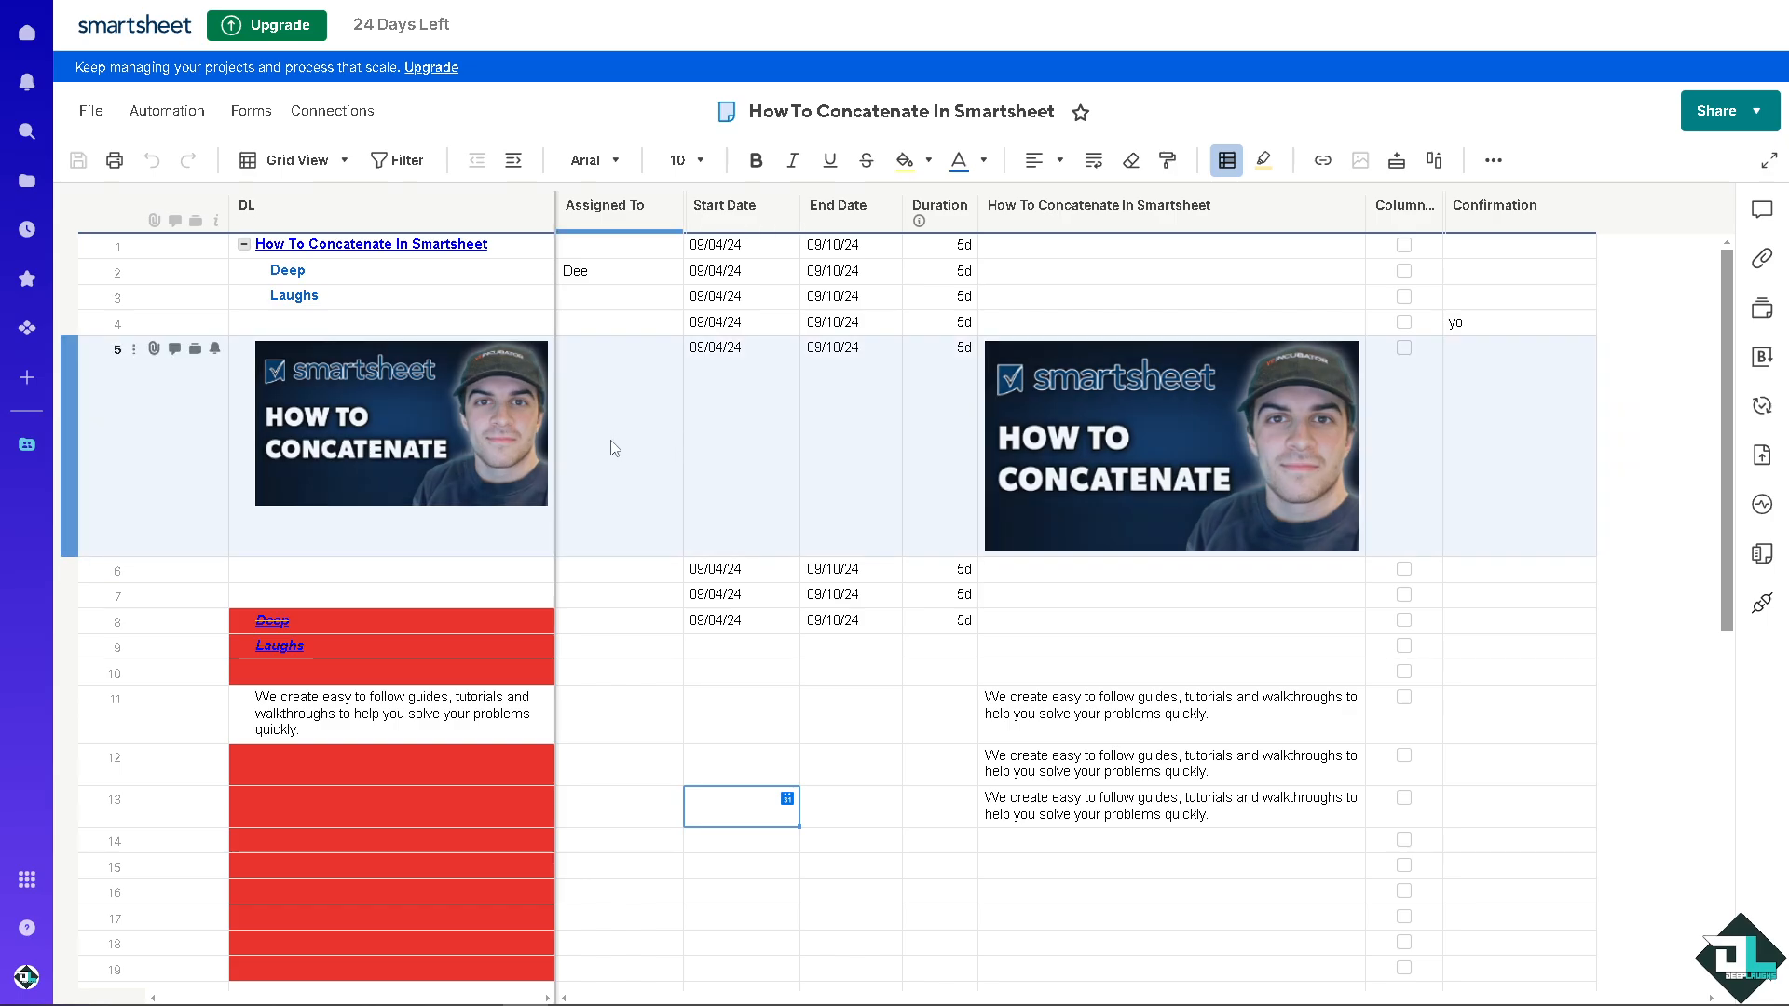
click(615, 442)
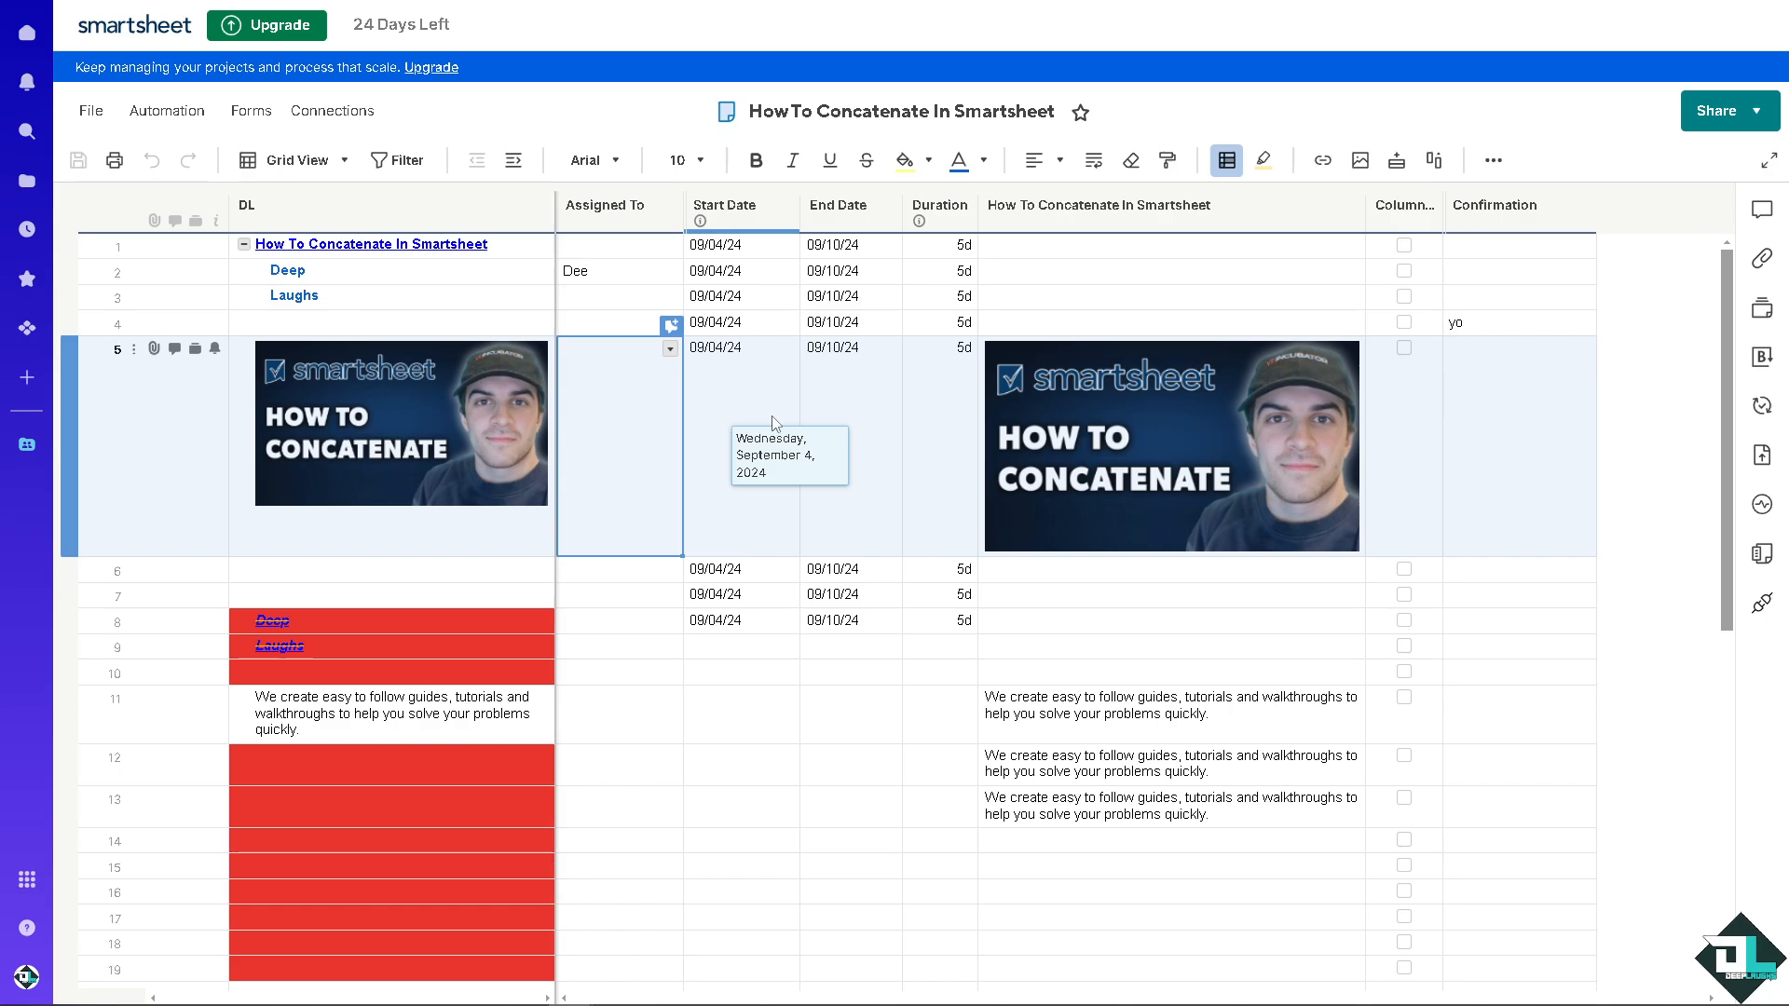
click(28, 38)
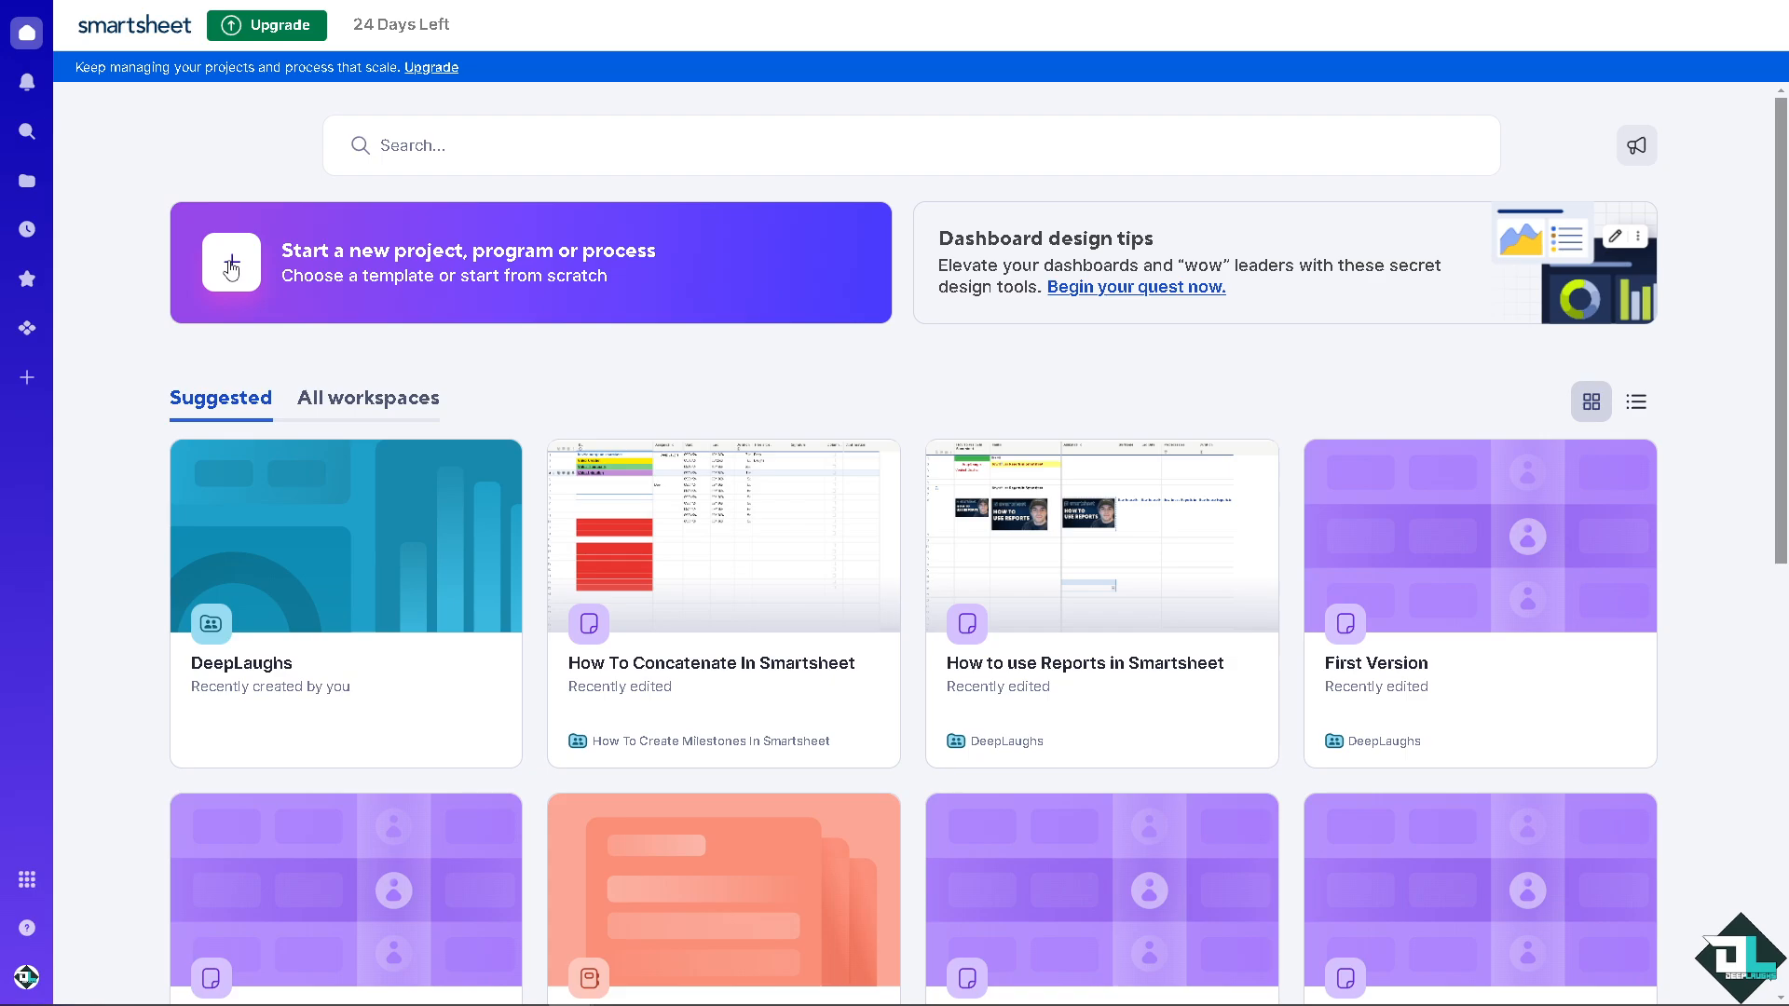
click(231, 270)
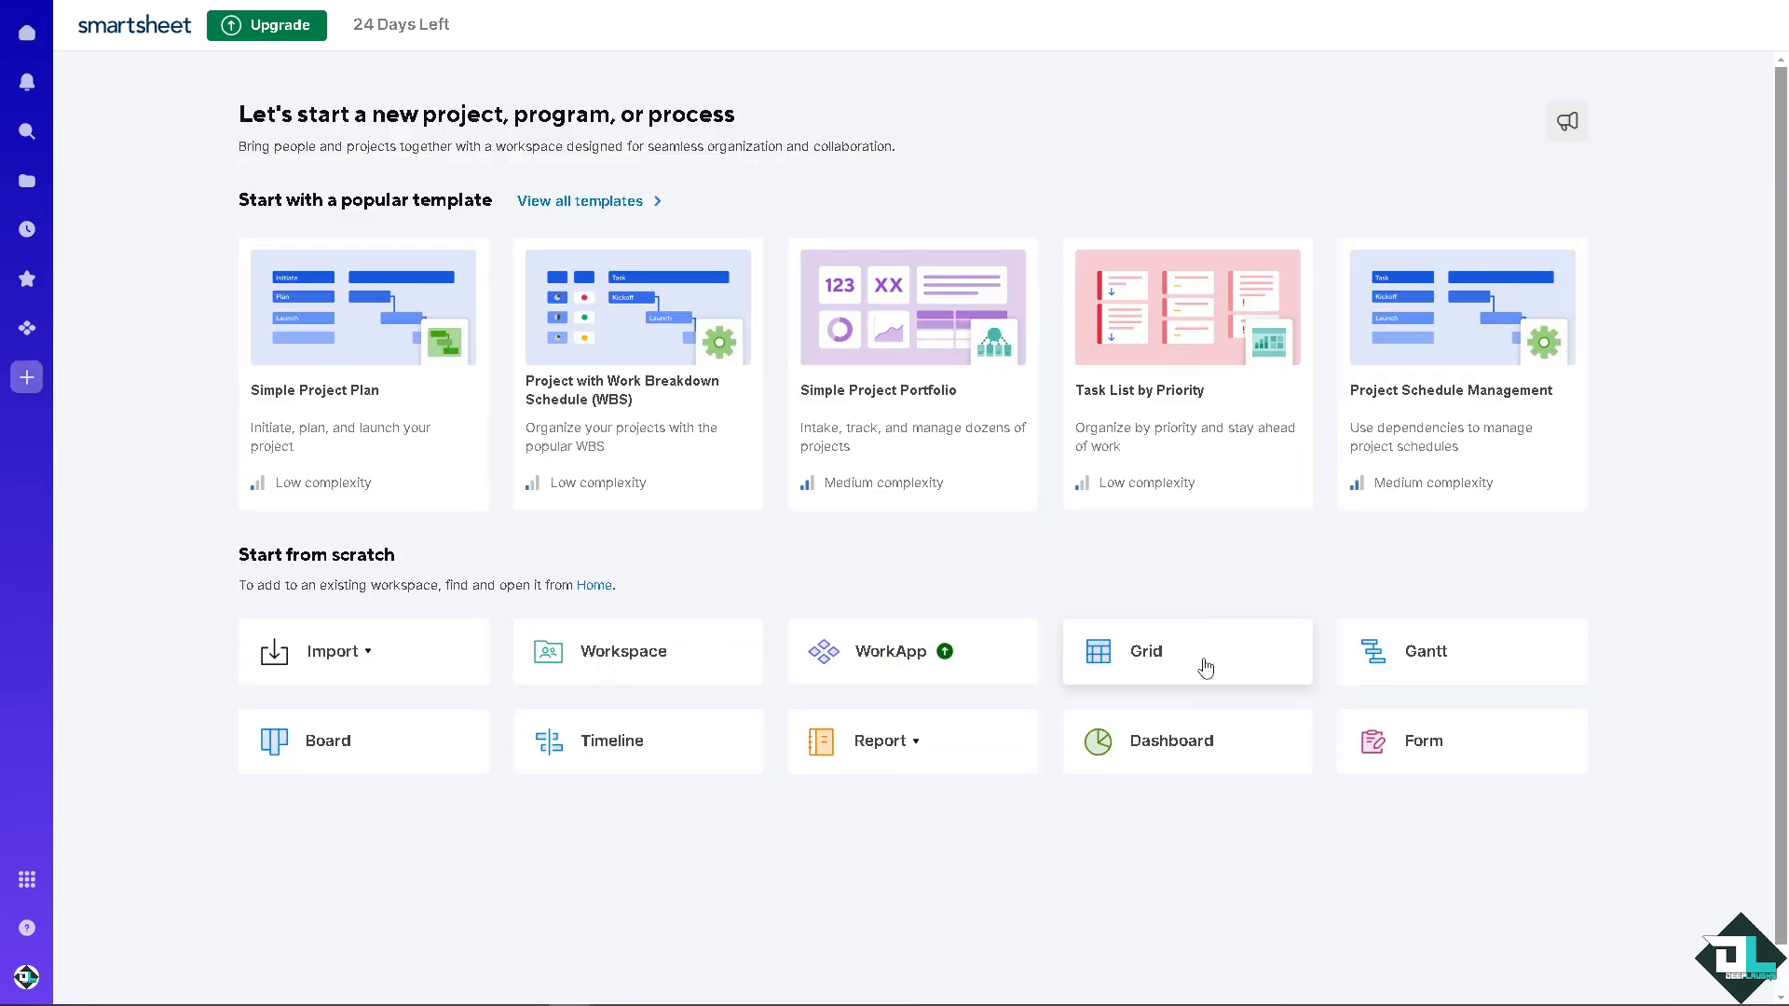
click(1203, 662)
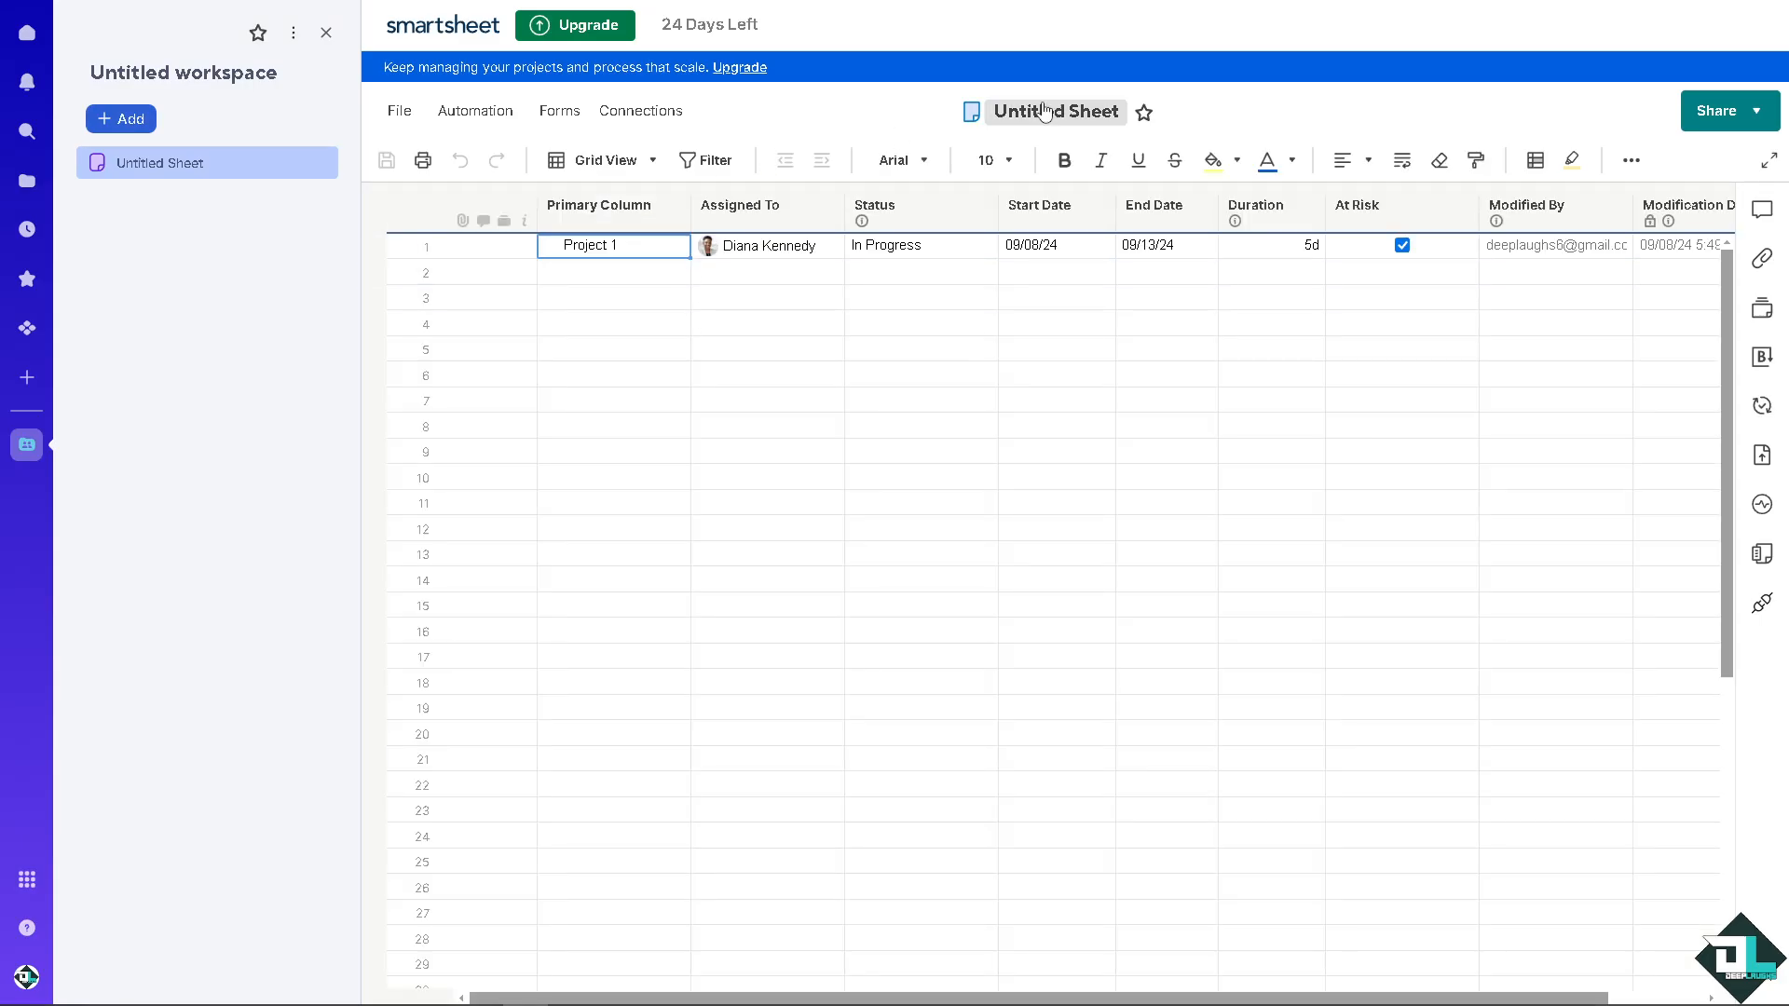
Step: Rename the untitled sheet as "How To Concatenate In Smartsheet"
click(1045, 110)
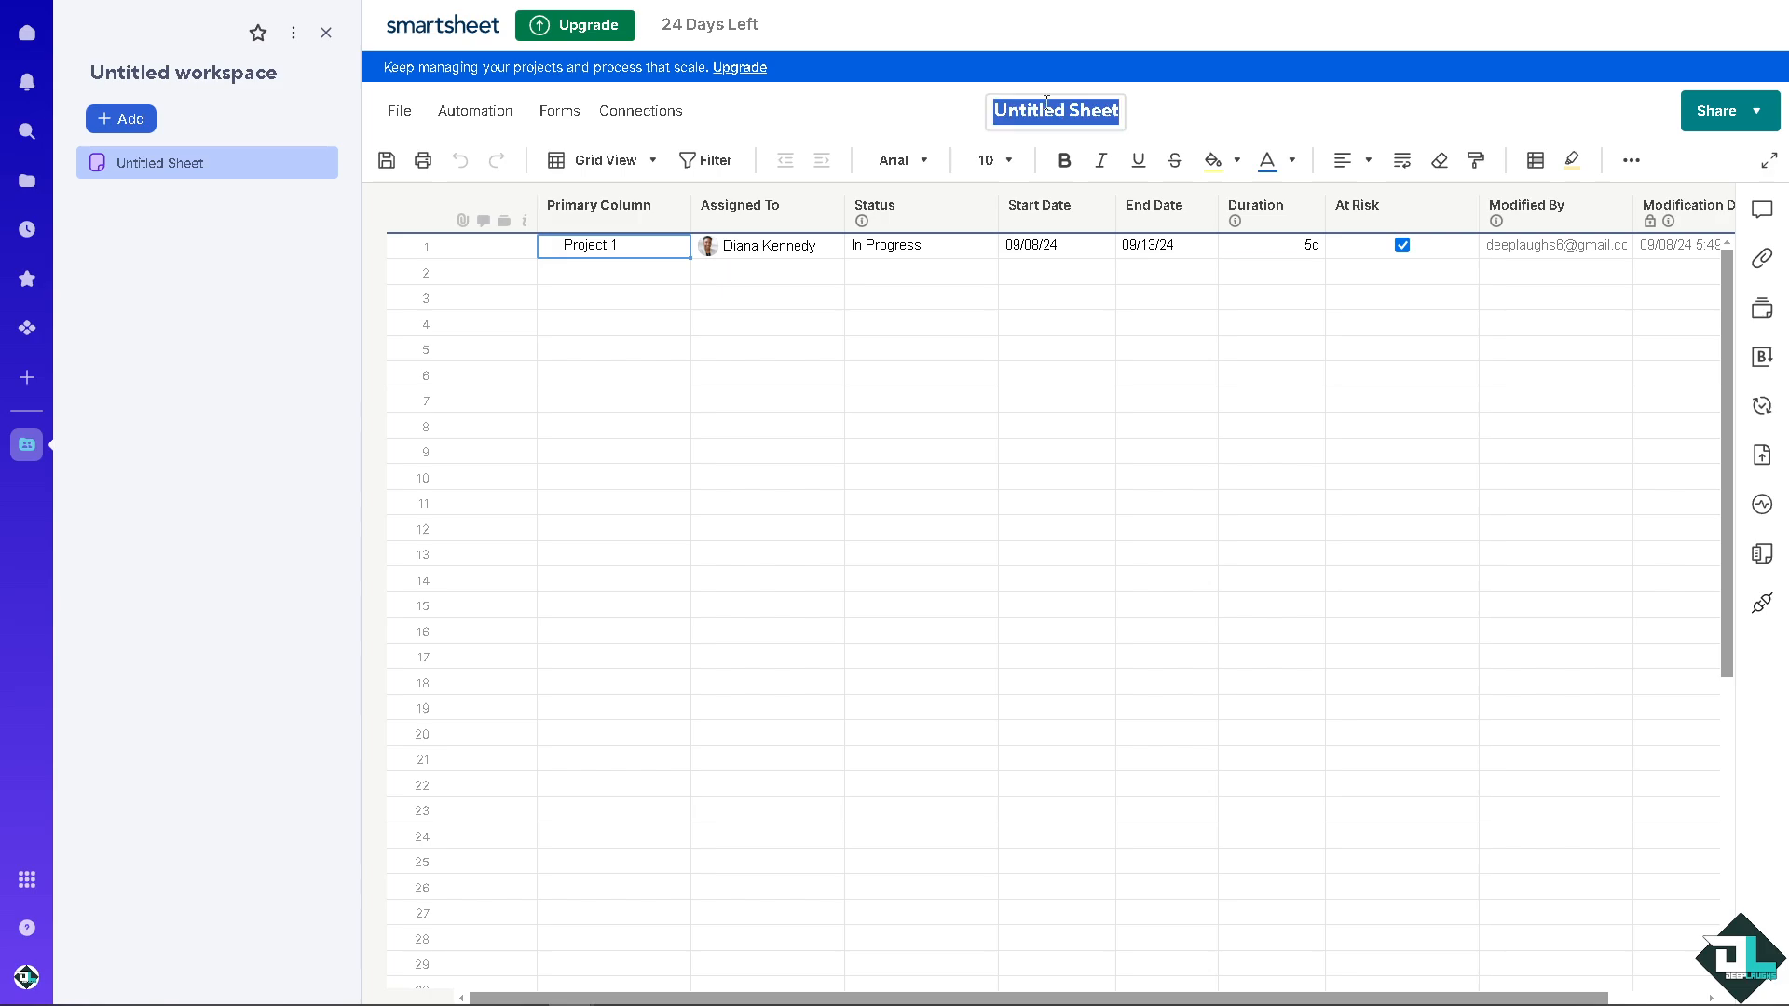
text(How To Concatenate In Smartsheet)
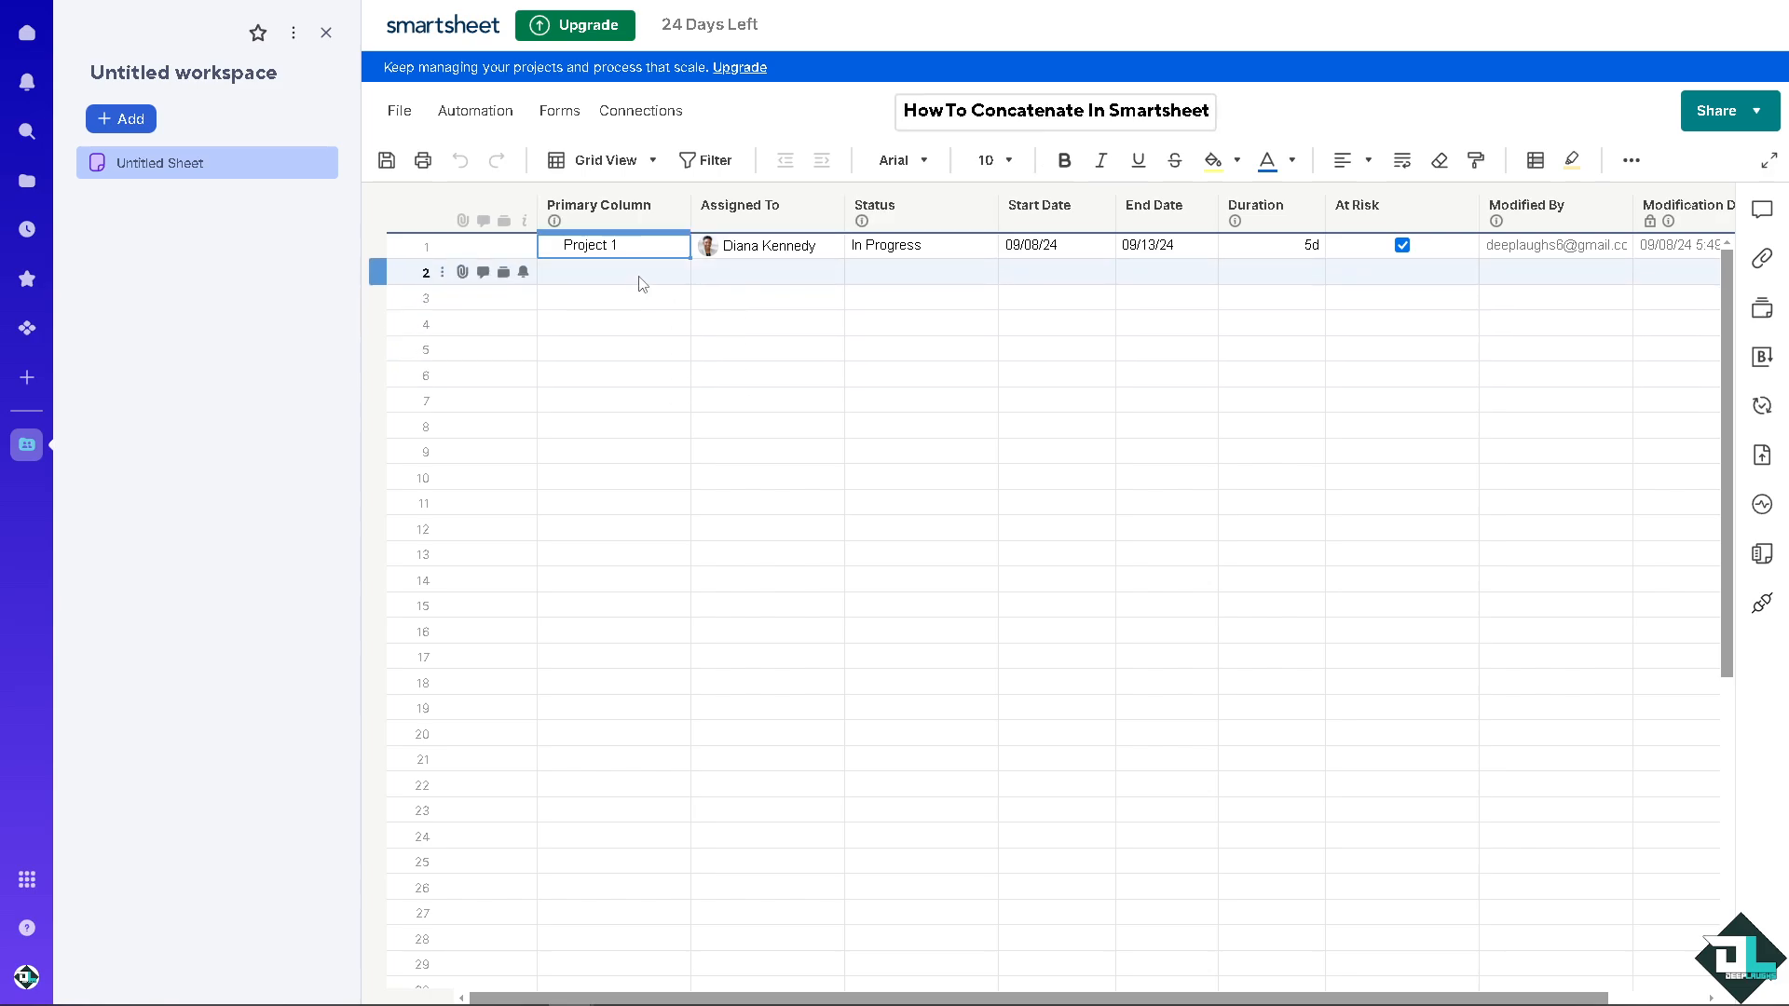
key(Return)
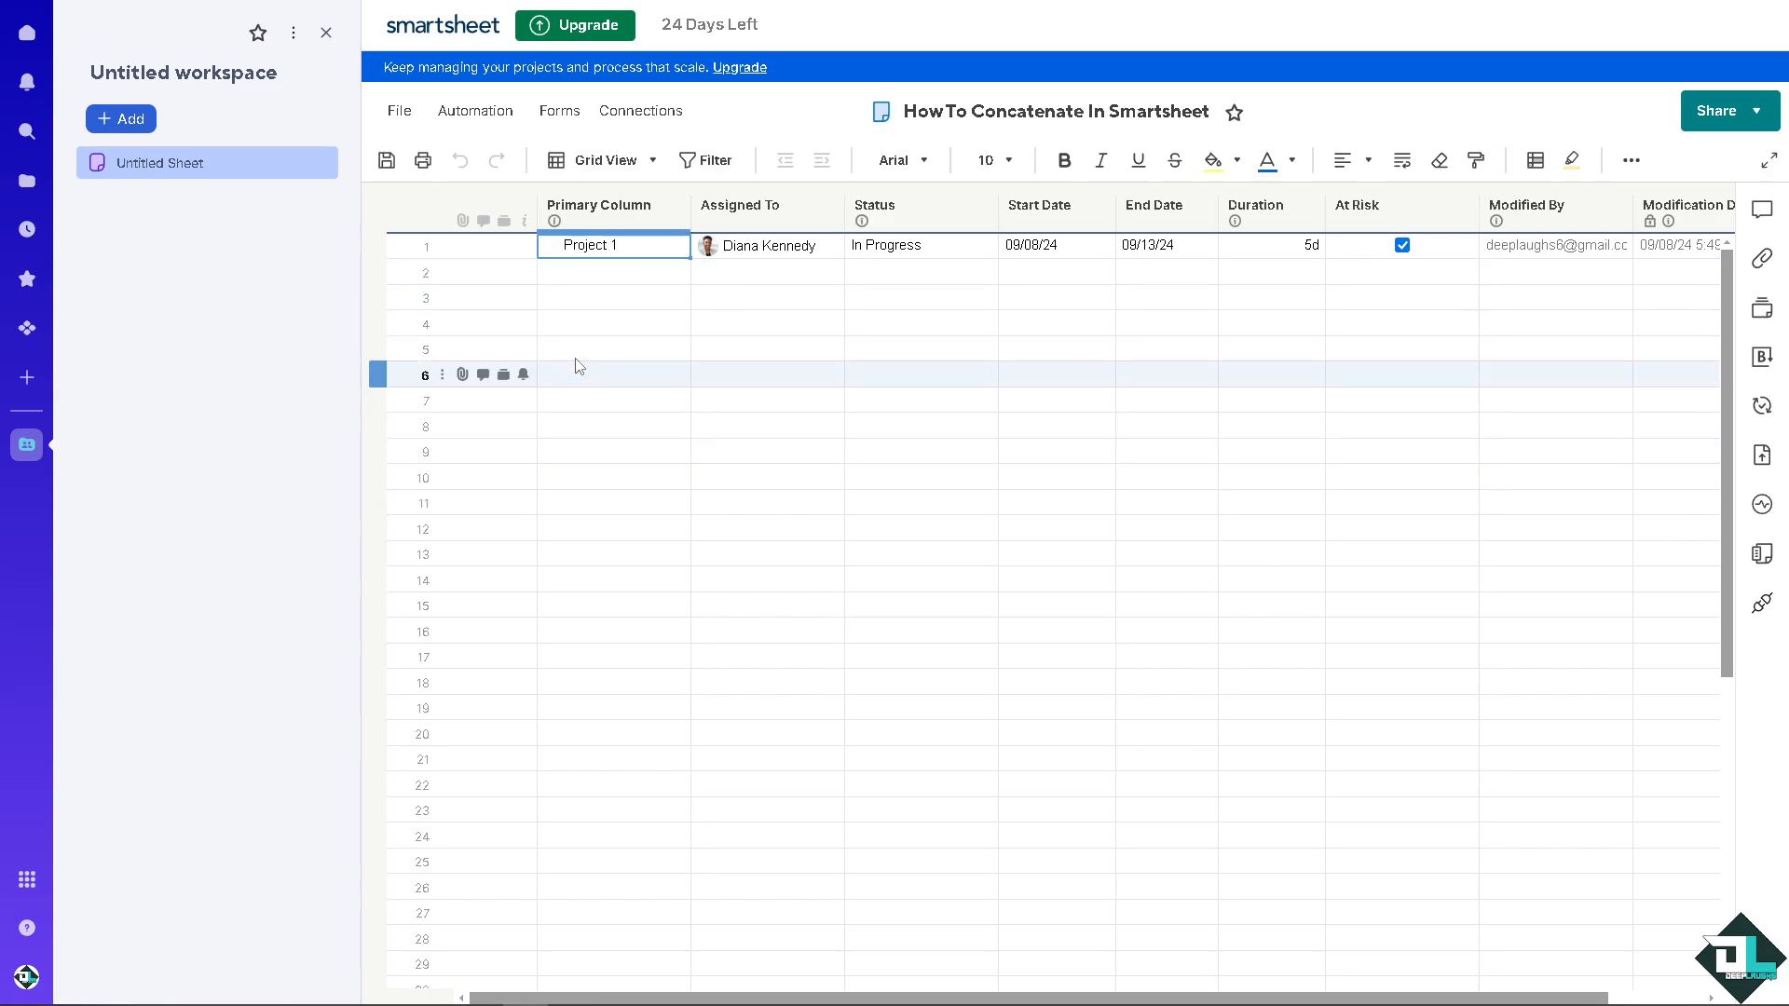
Step: In row 3, enter "Deep" in the Primary Column and "Laughs" in the Assigned To column
click(578, 298)
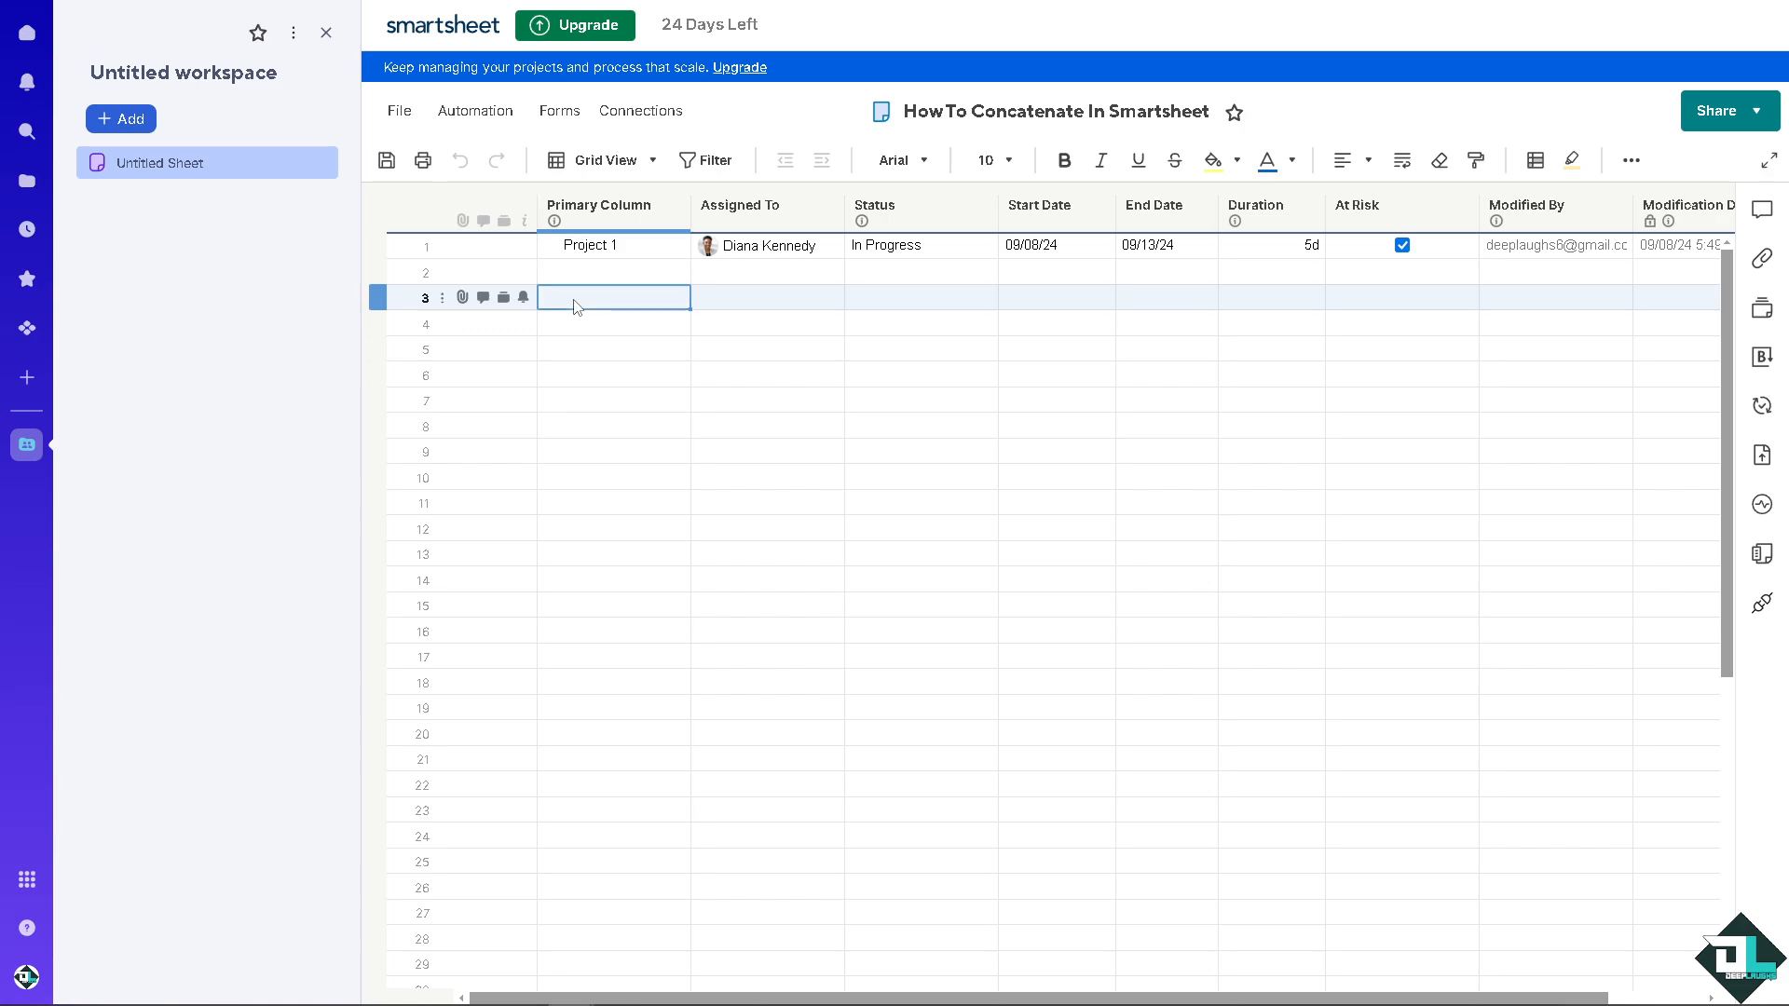
text(Deep)
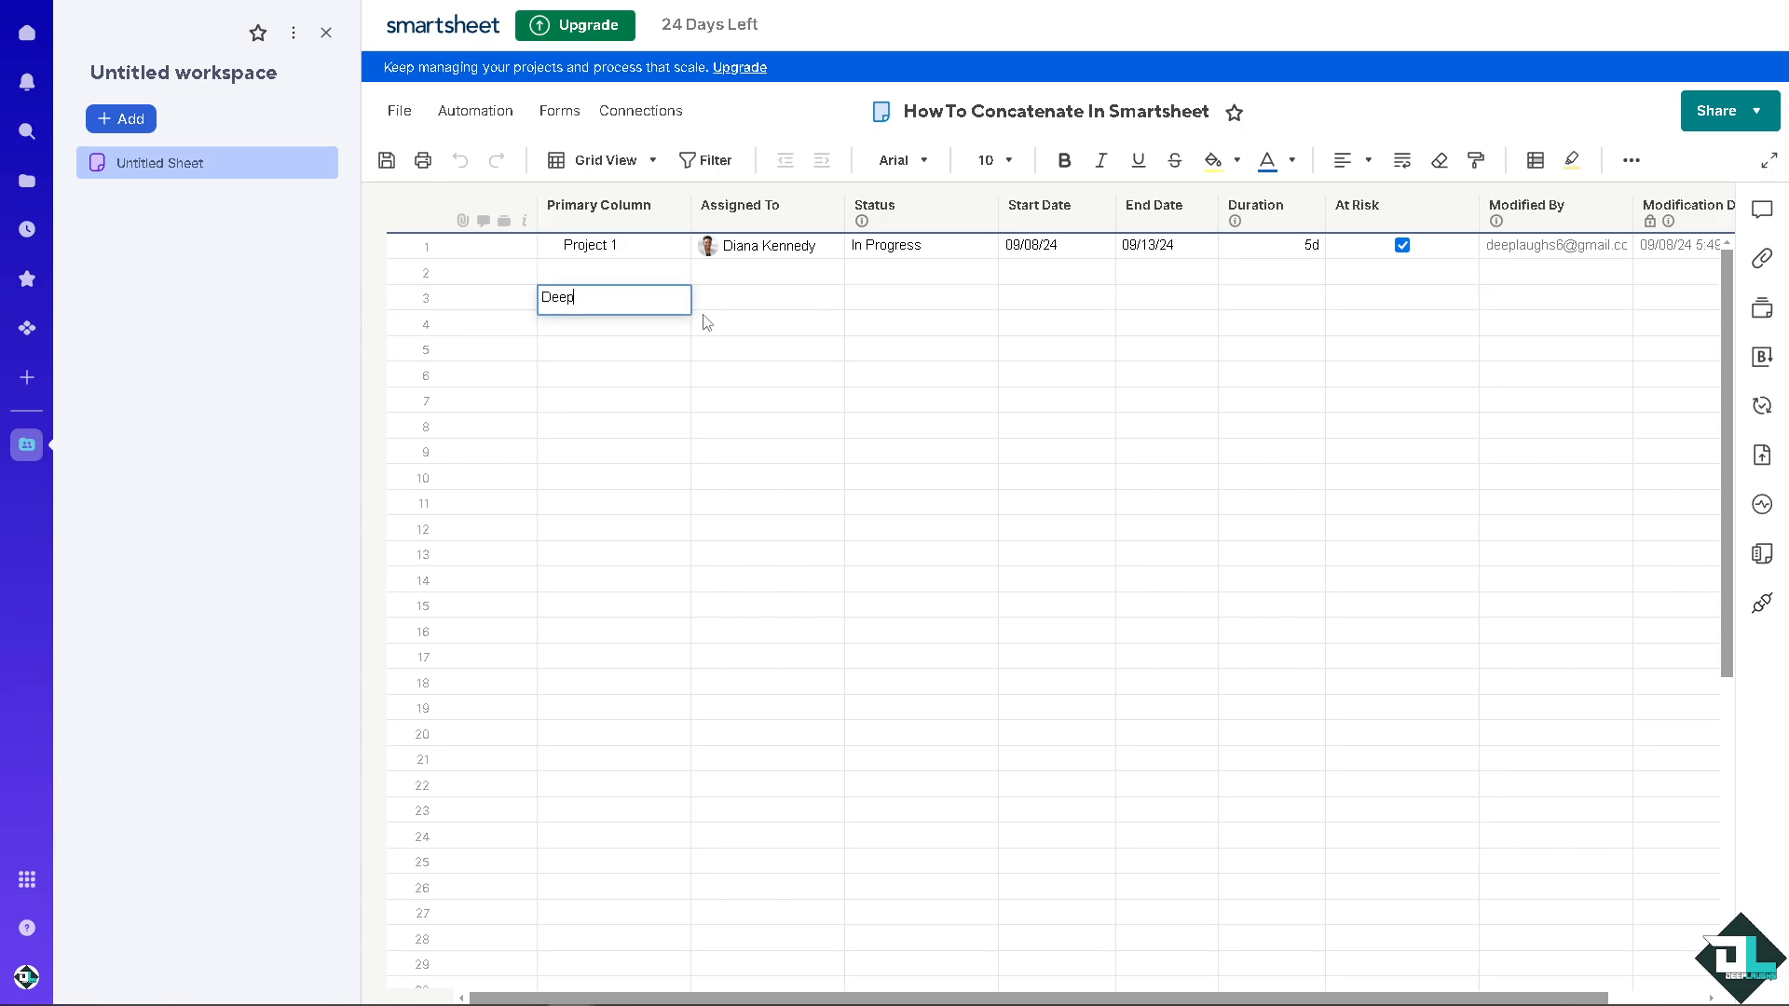
click(751, 302)
text(Laughs)
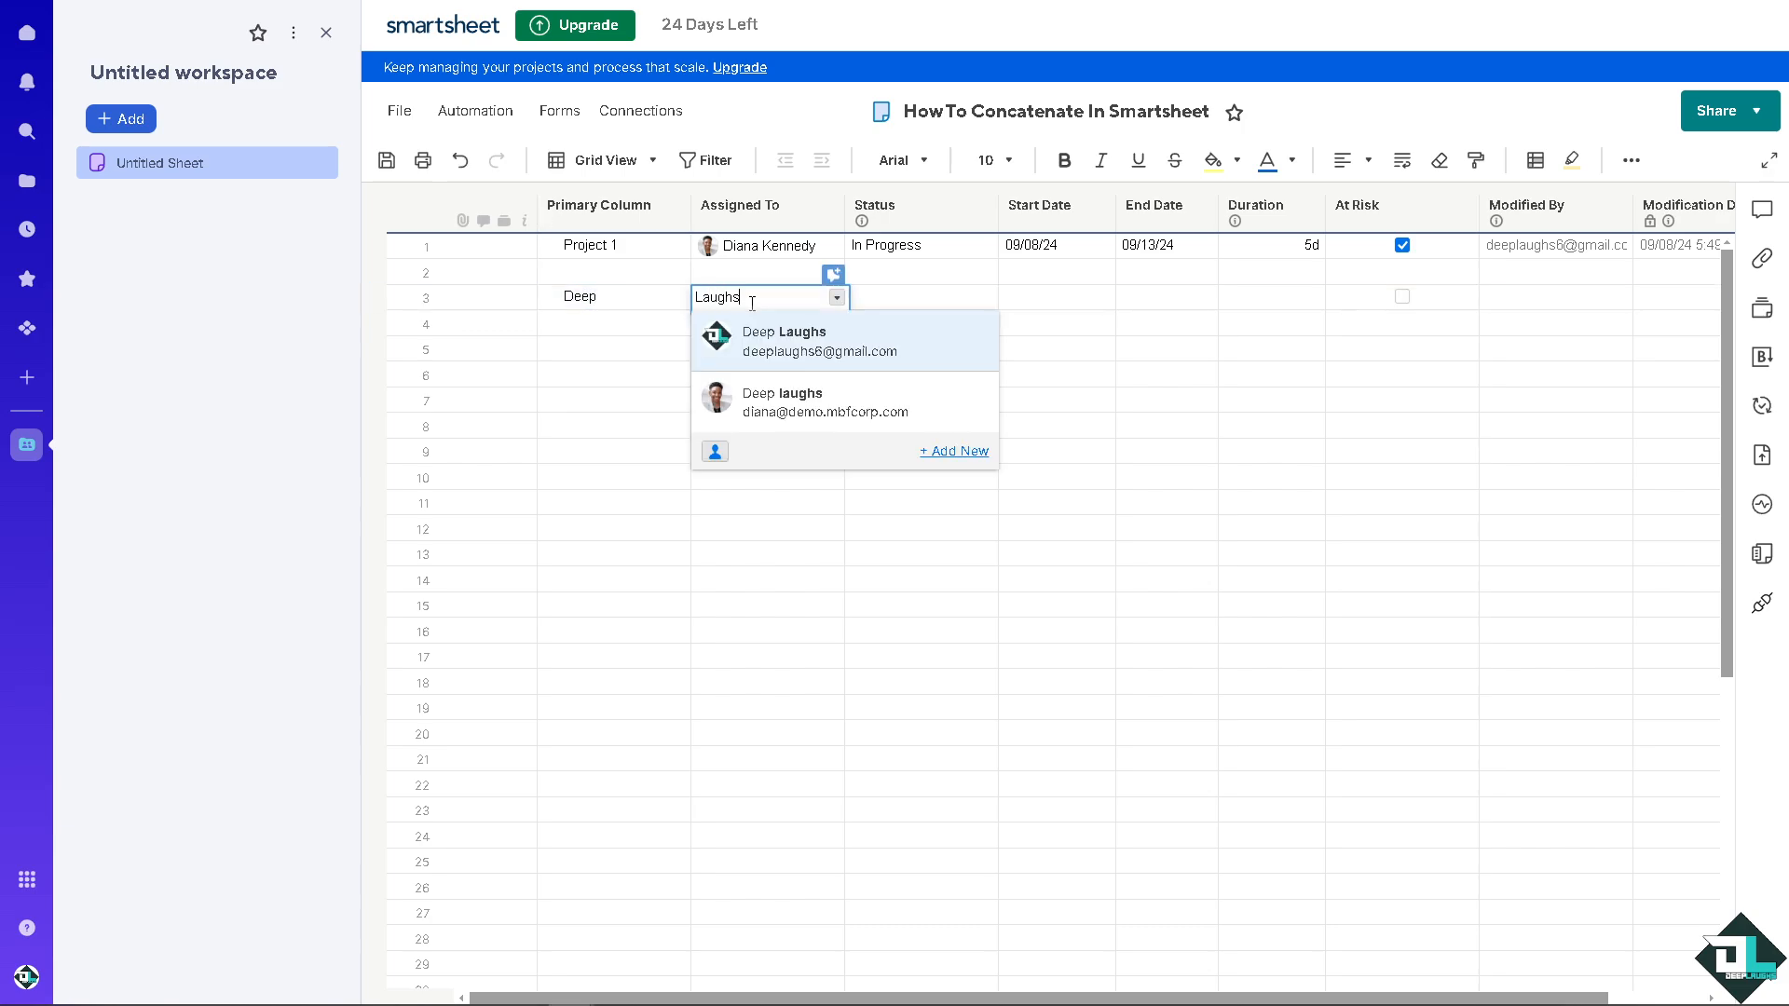
click(602, 375)
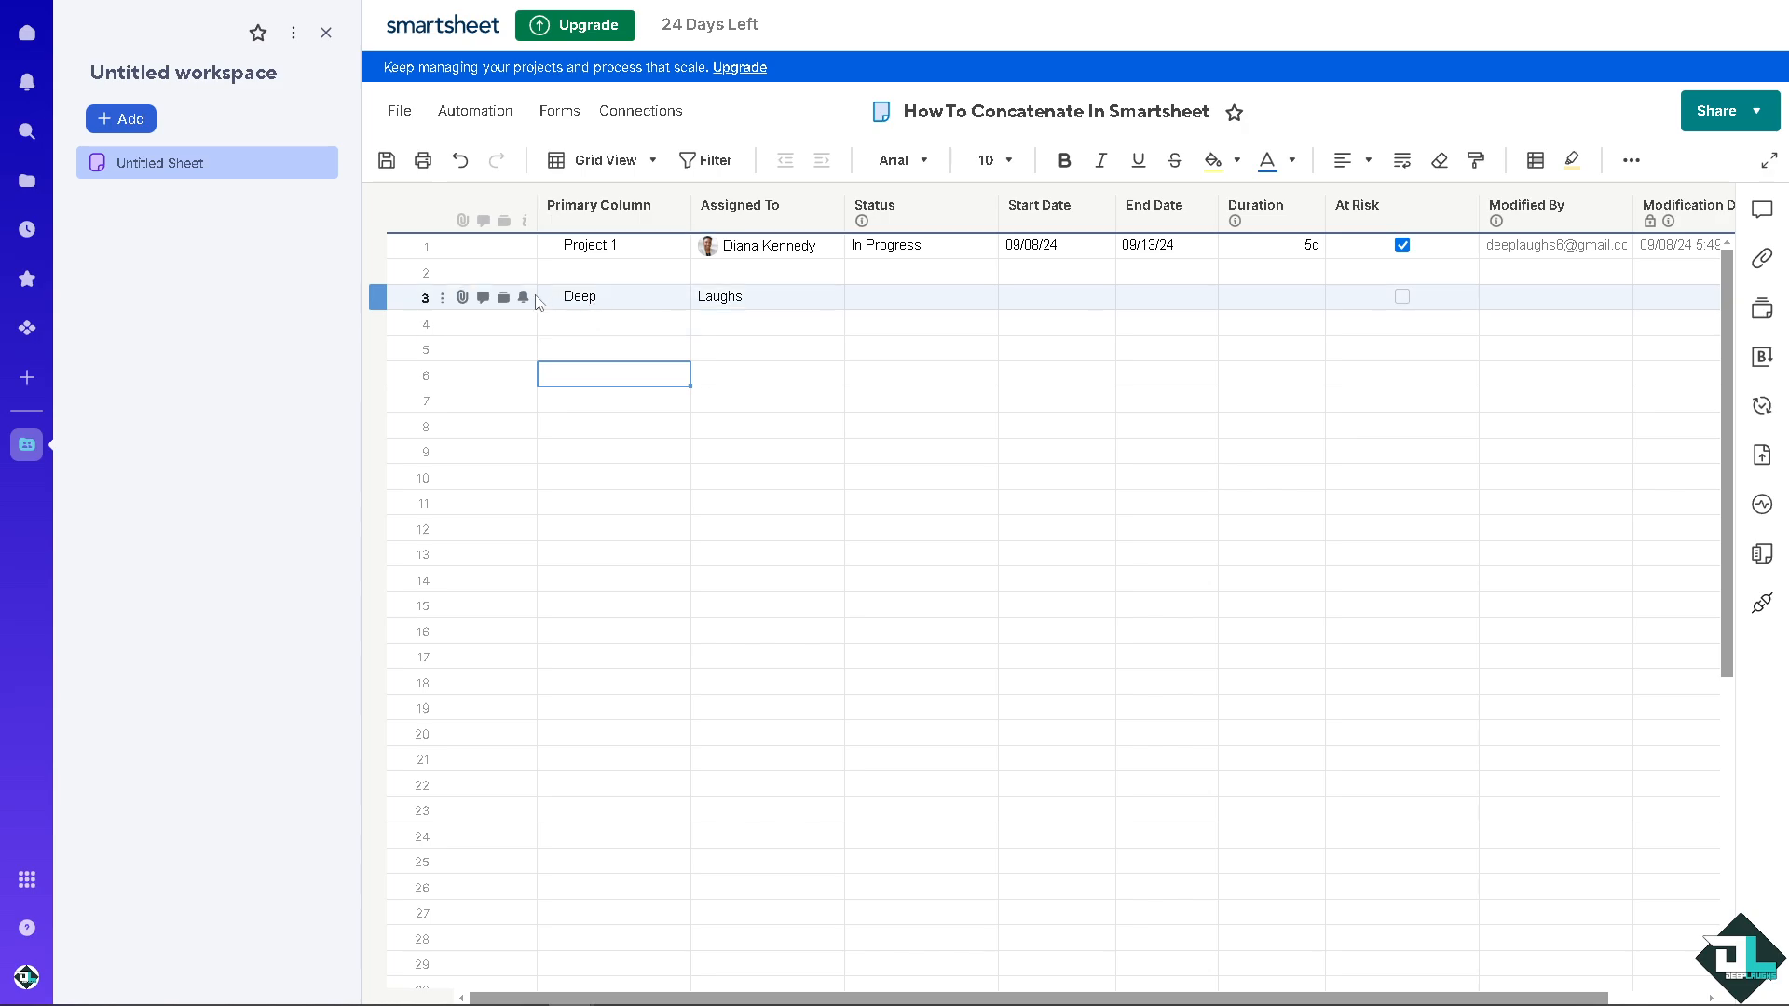
click(741, 305)
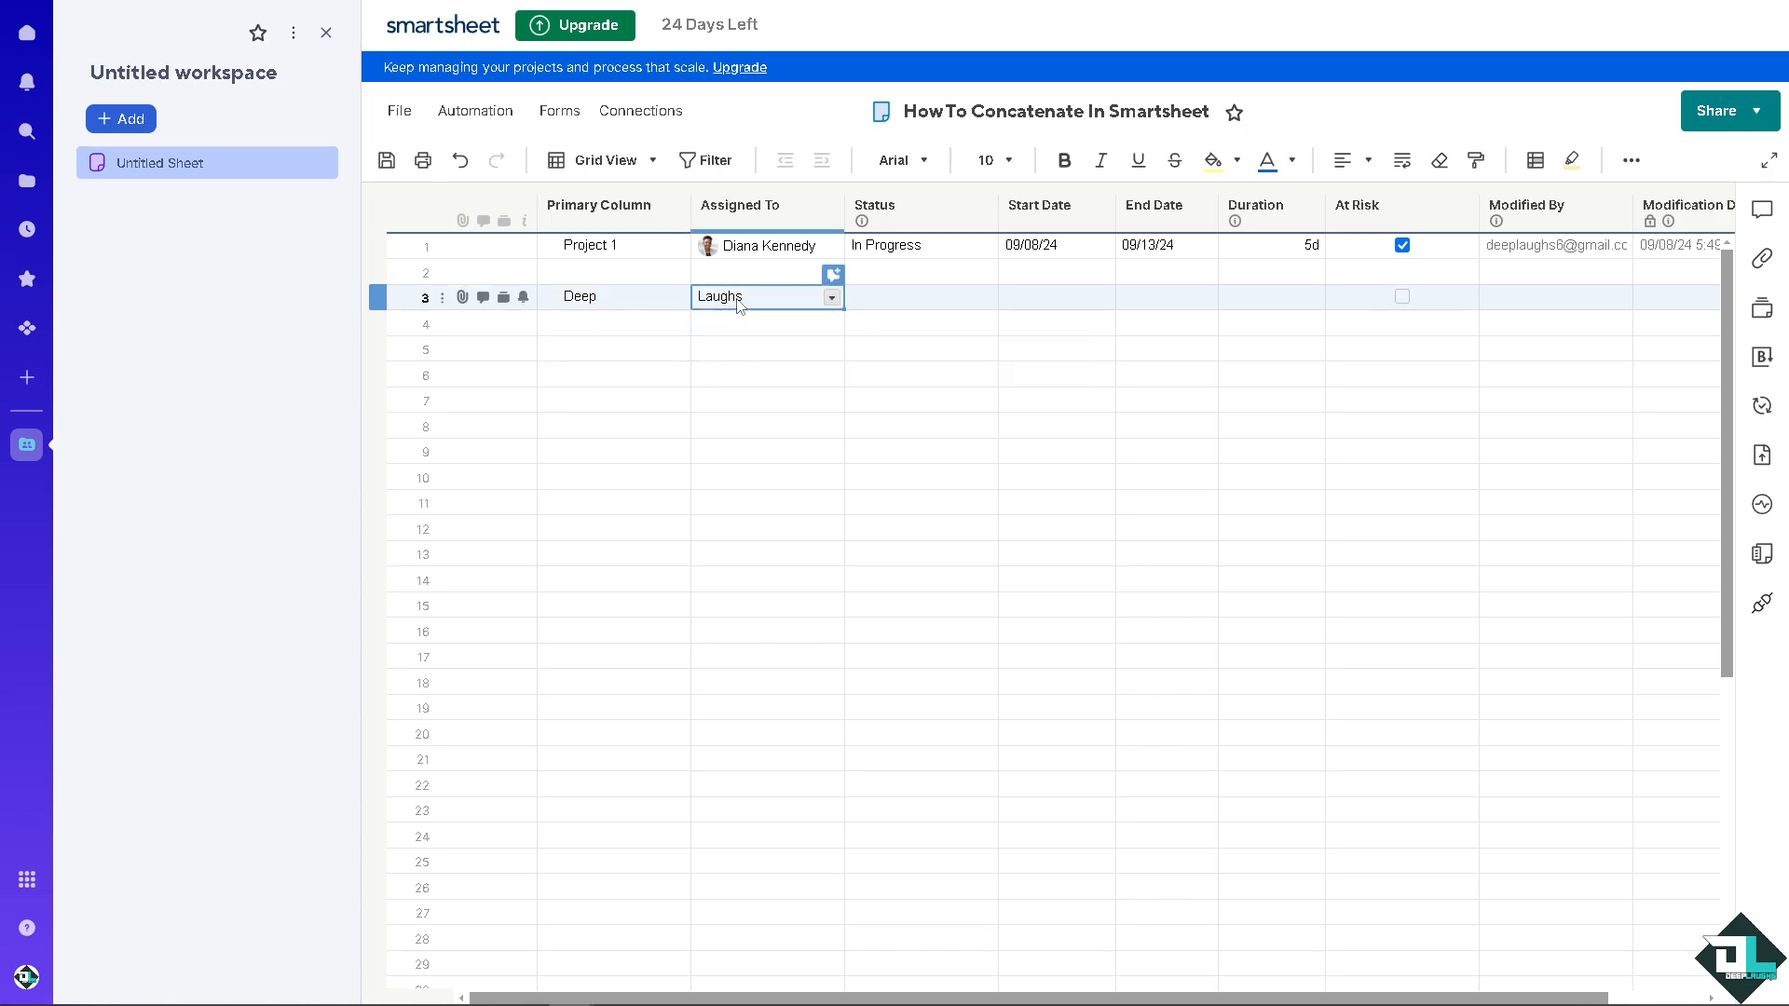
click(650, 325)
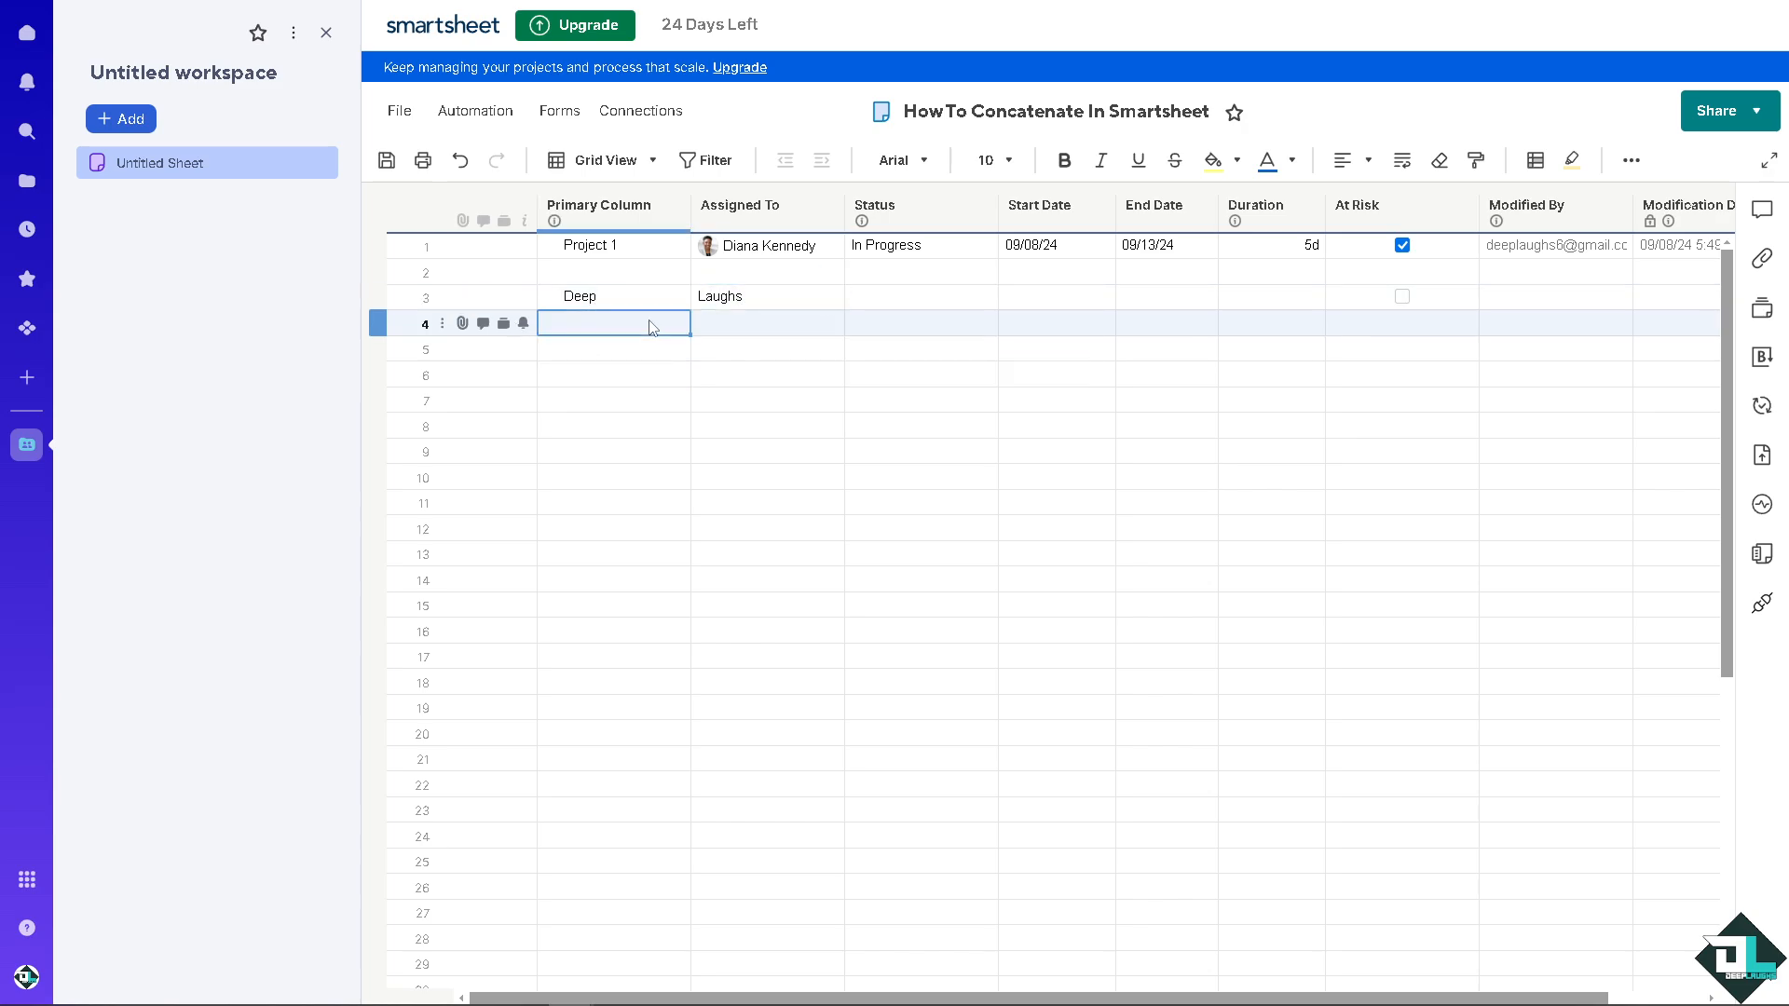
Step: Insert a Text/Number column before the Assigned To column, keeping the default name
right_click(762, 218)
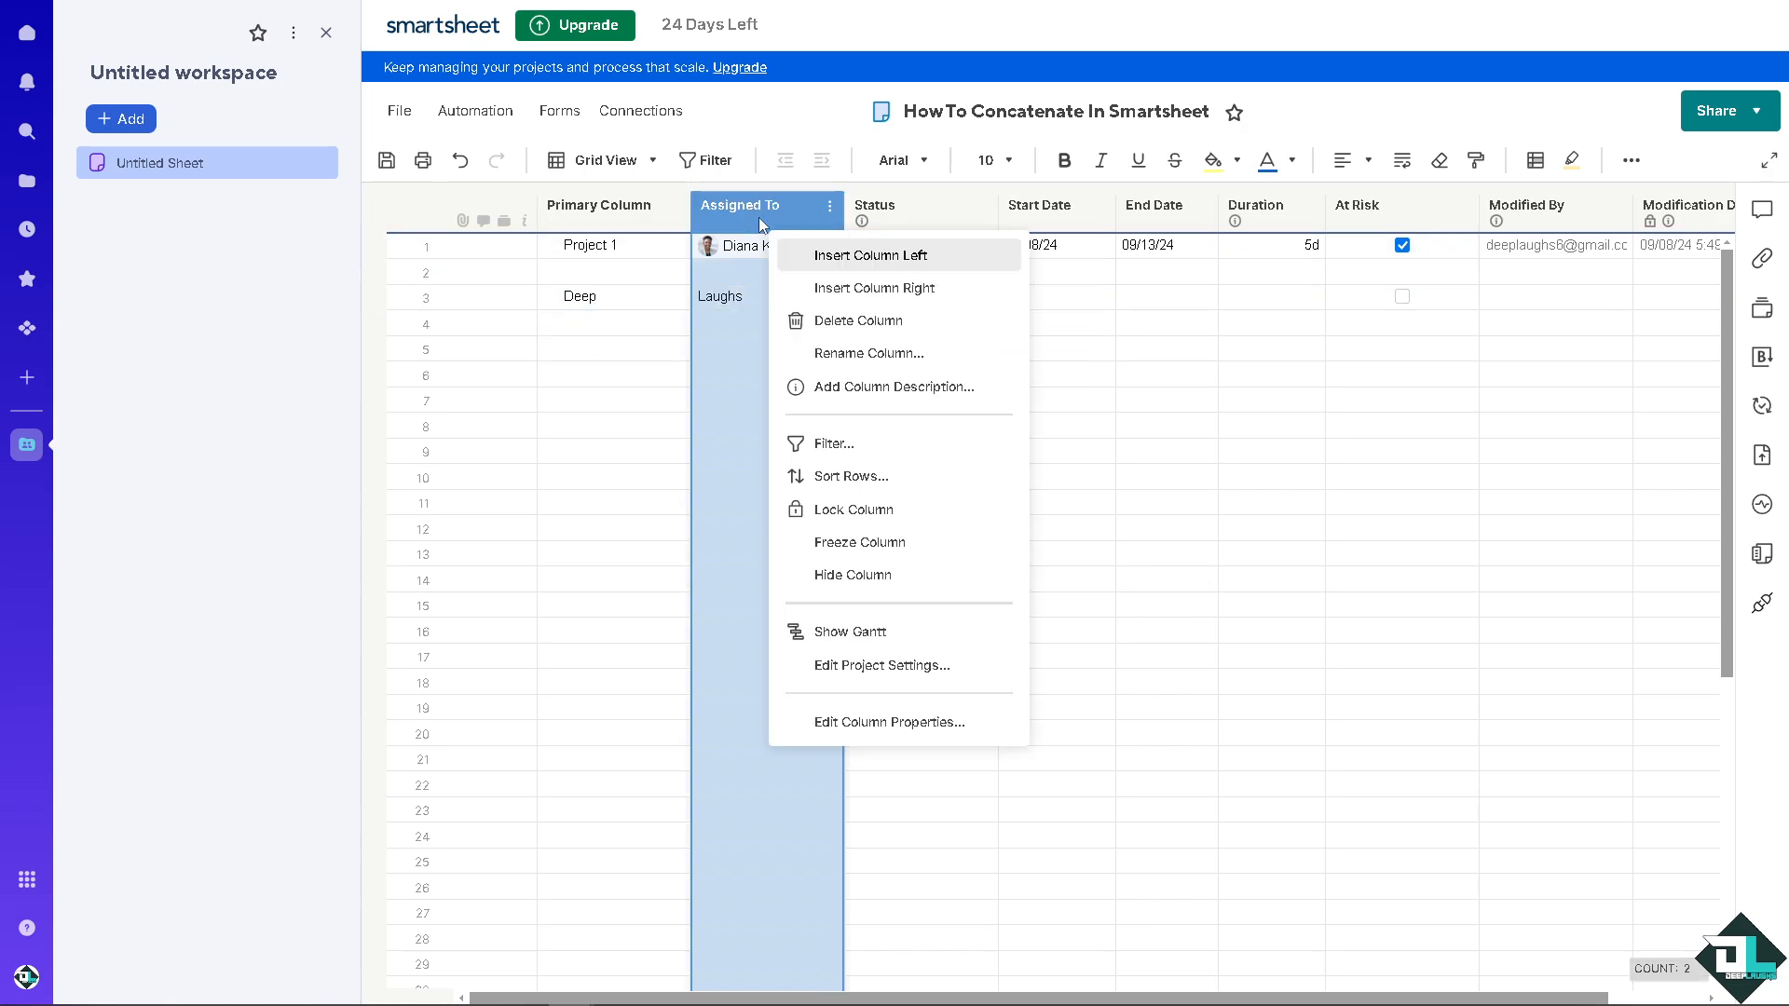
click(880, 257)
click(809, 307)
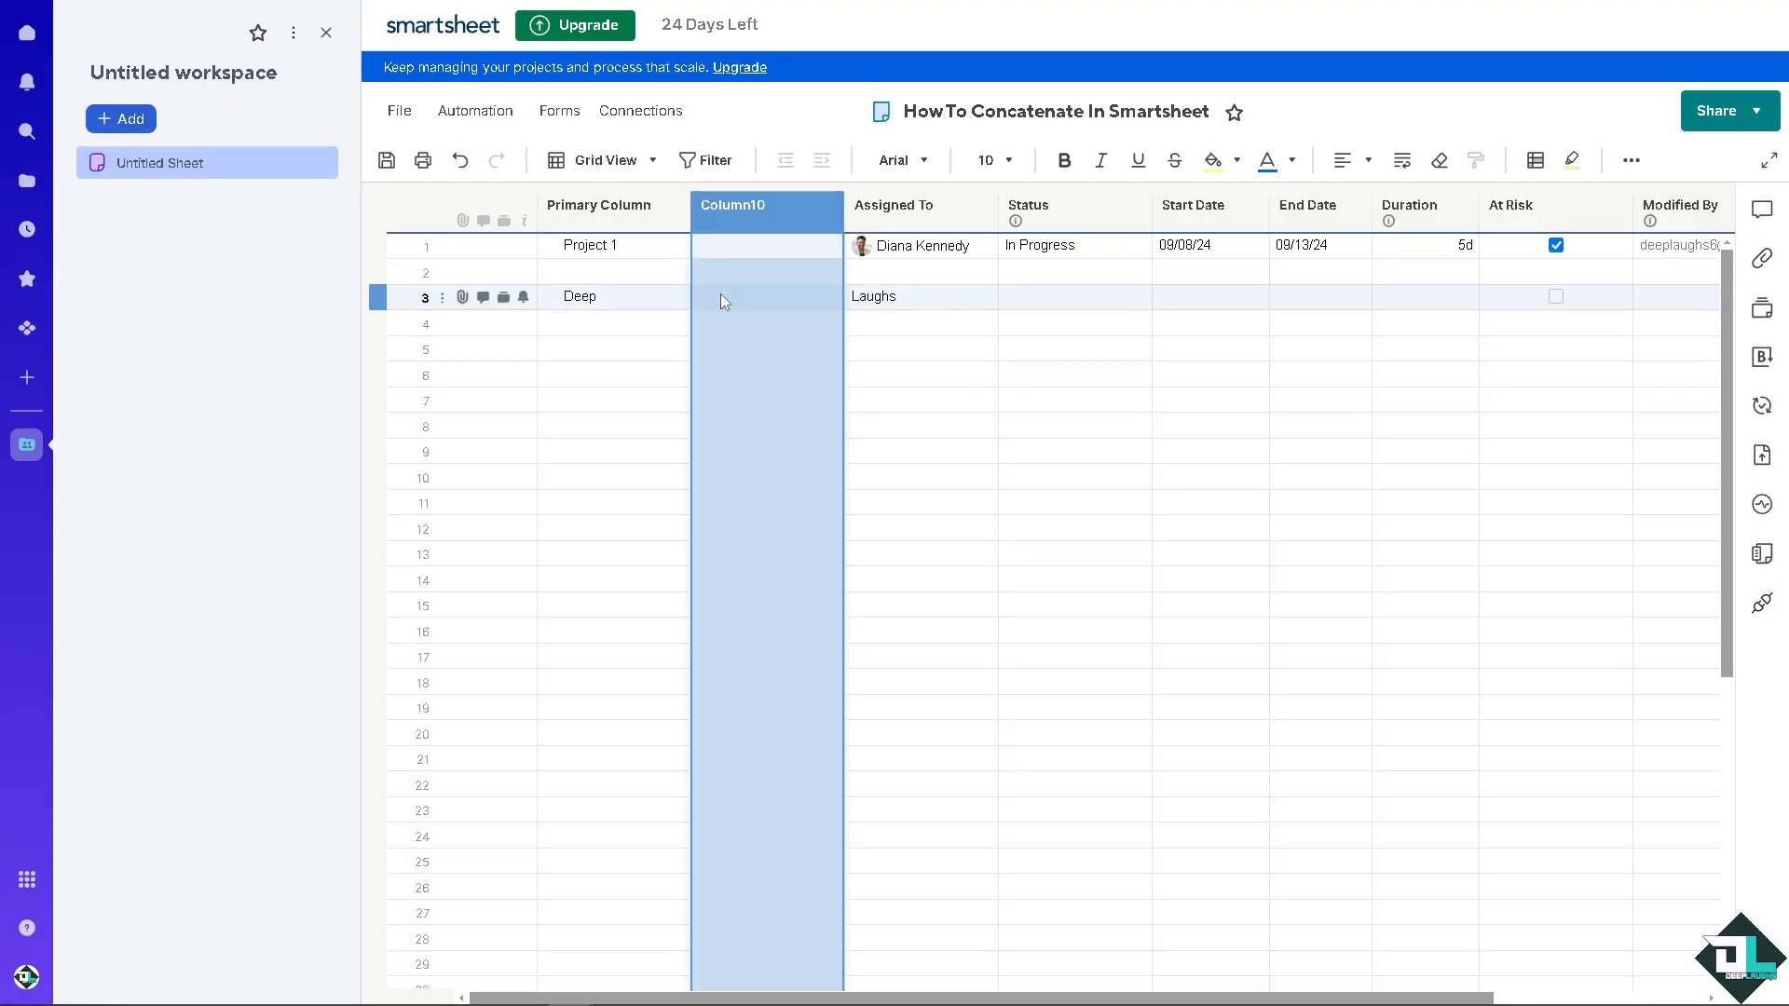
click(724, 303)
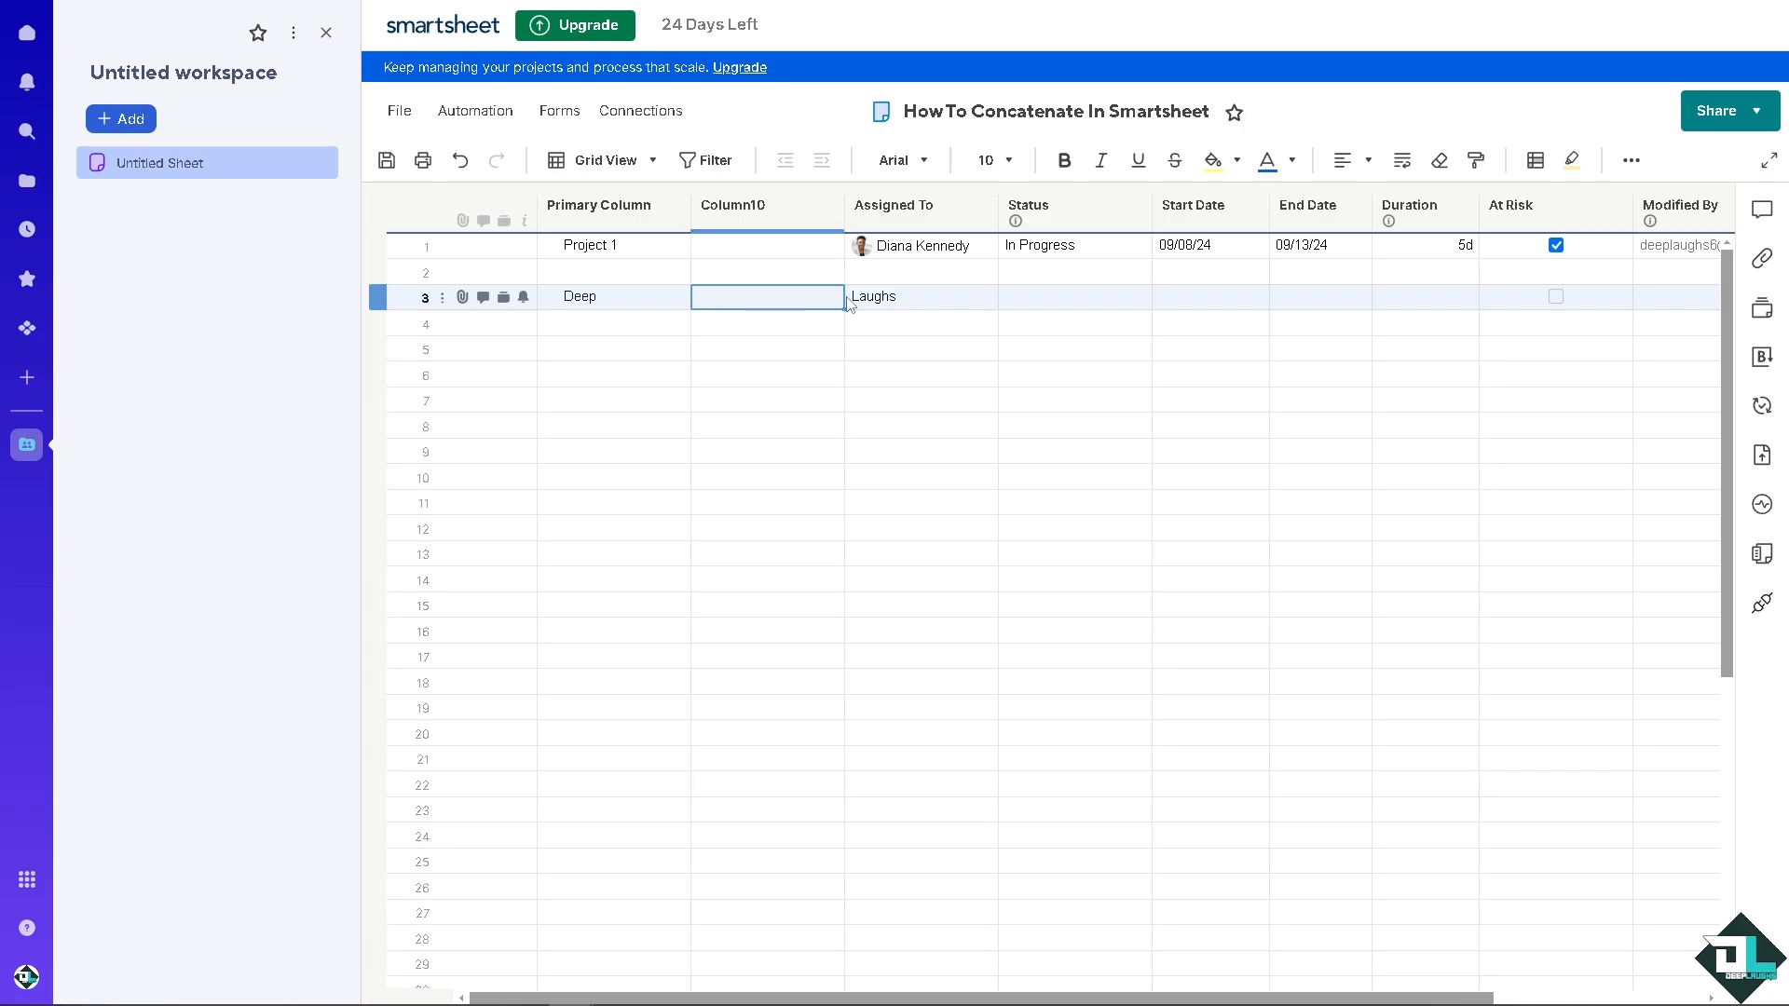
Step: Move "Laughs" in row 3 from the Assigned To column to Column10
click(887, 294)
key(ctrl+x)
click(804, 306)
key(ctrl+v)
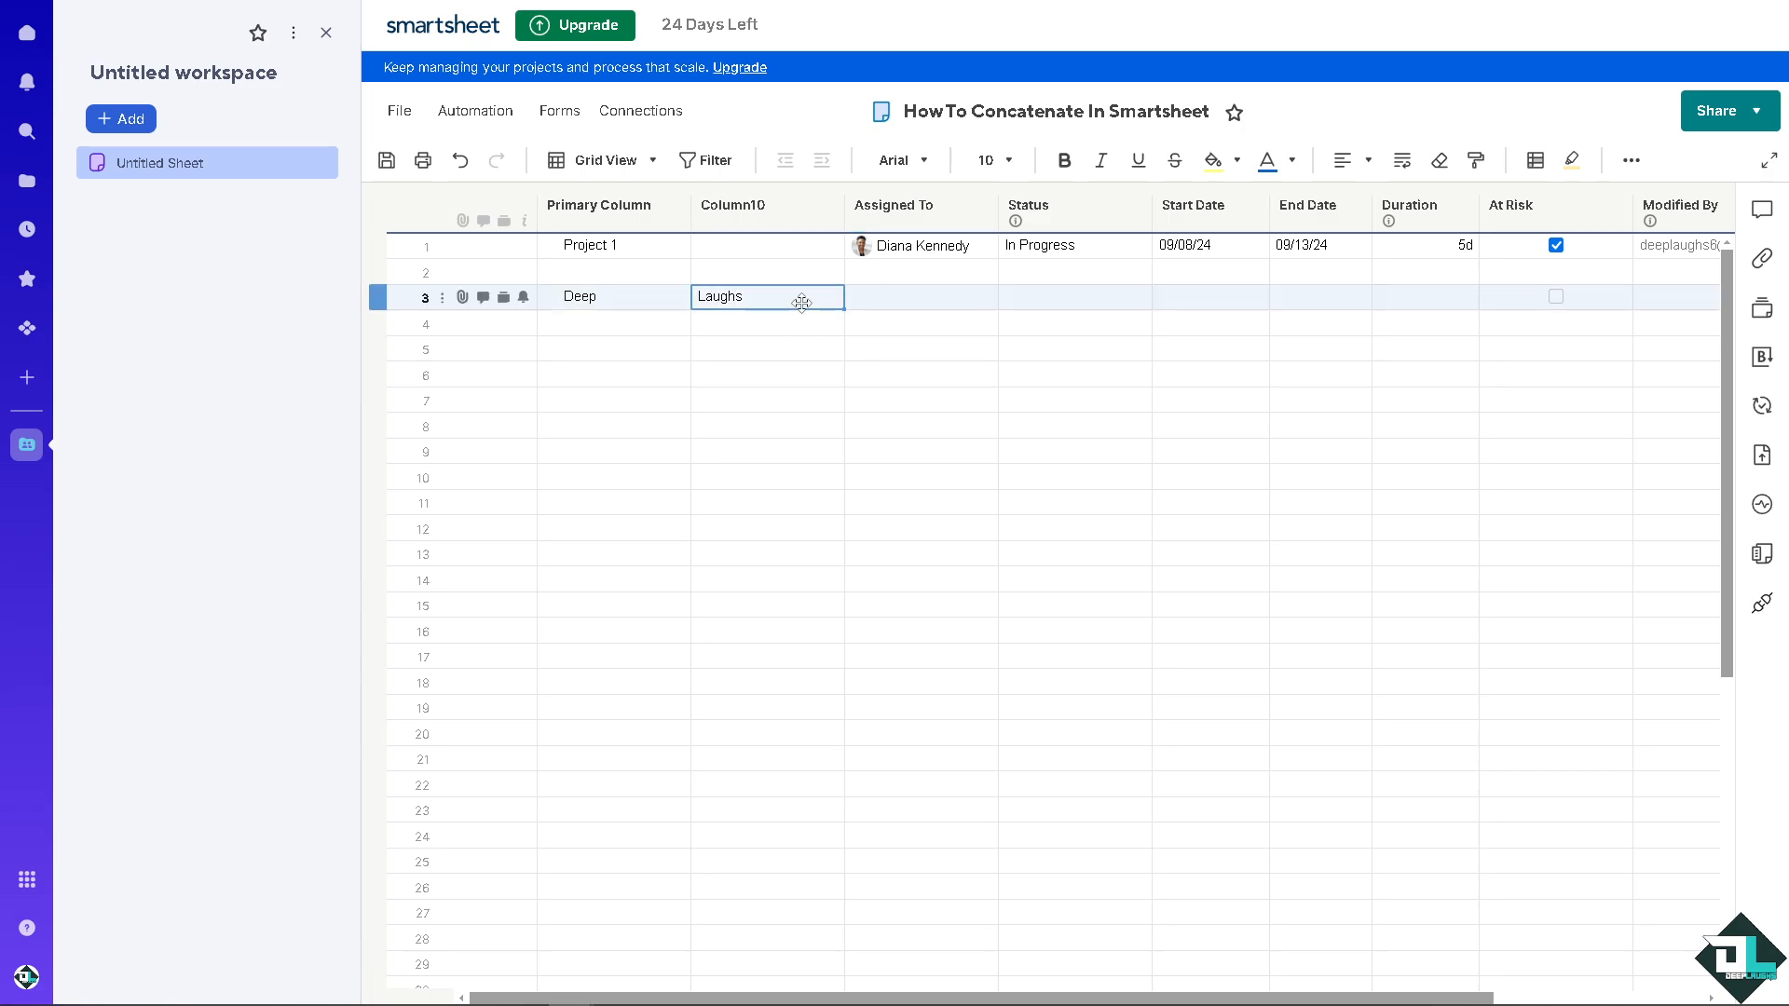
Step: Fill row 4 with "How To Concatenate" in the Primary Column and "In Smartsheet" in Column10, and widen the Primary Column to fit
click(633, 326)
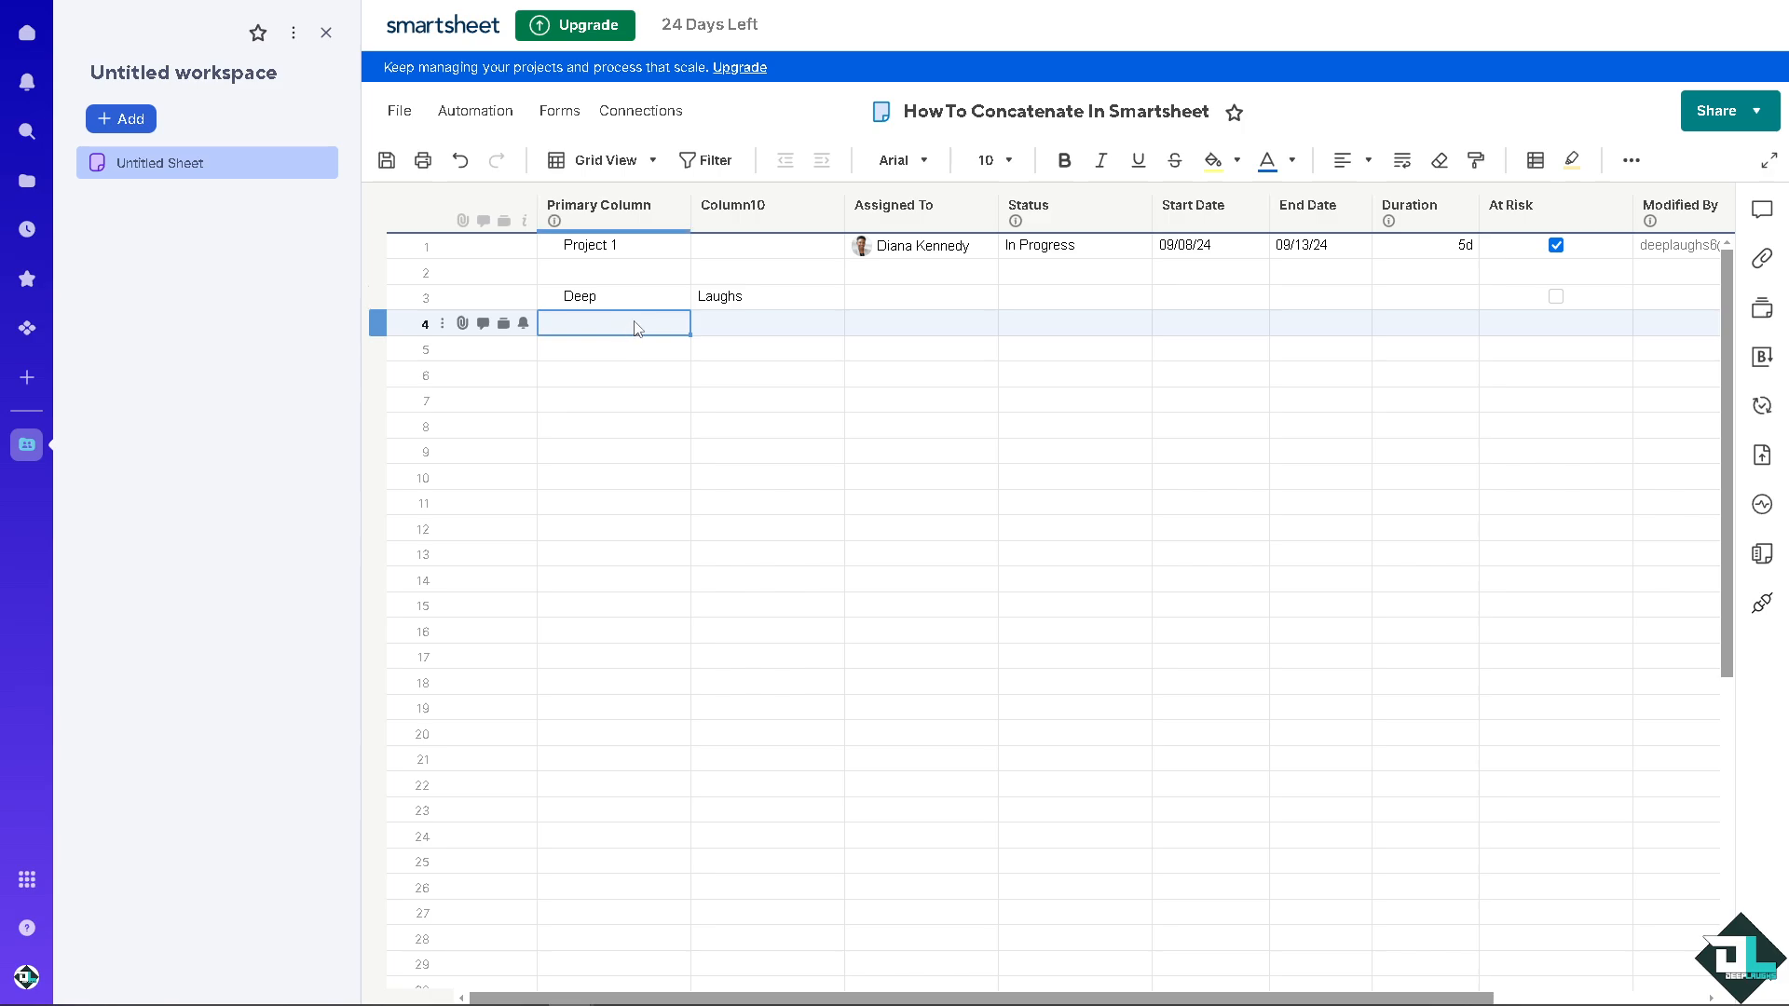
text(How To Concatenate)
click(746, 327)
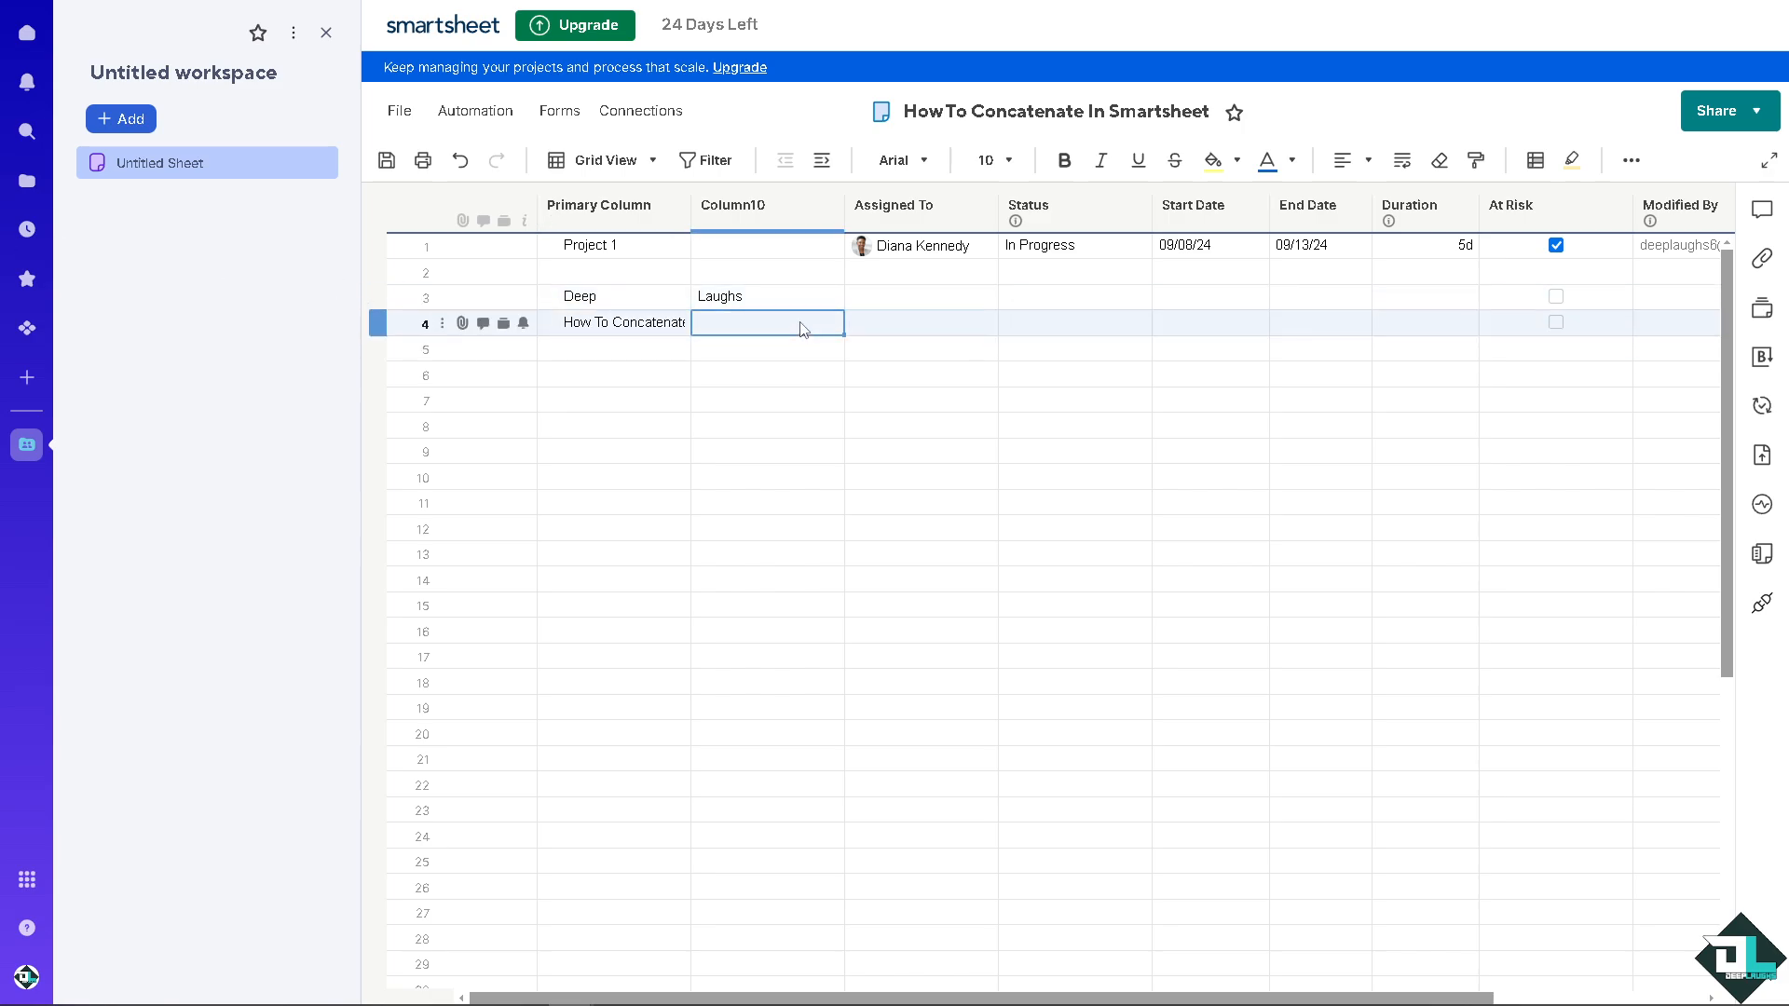
text(In Smartsheet)
click(679, 400)
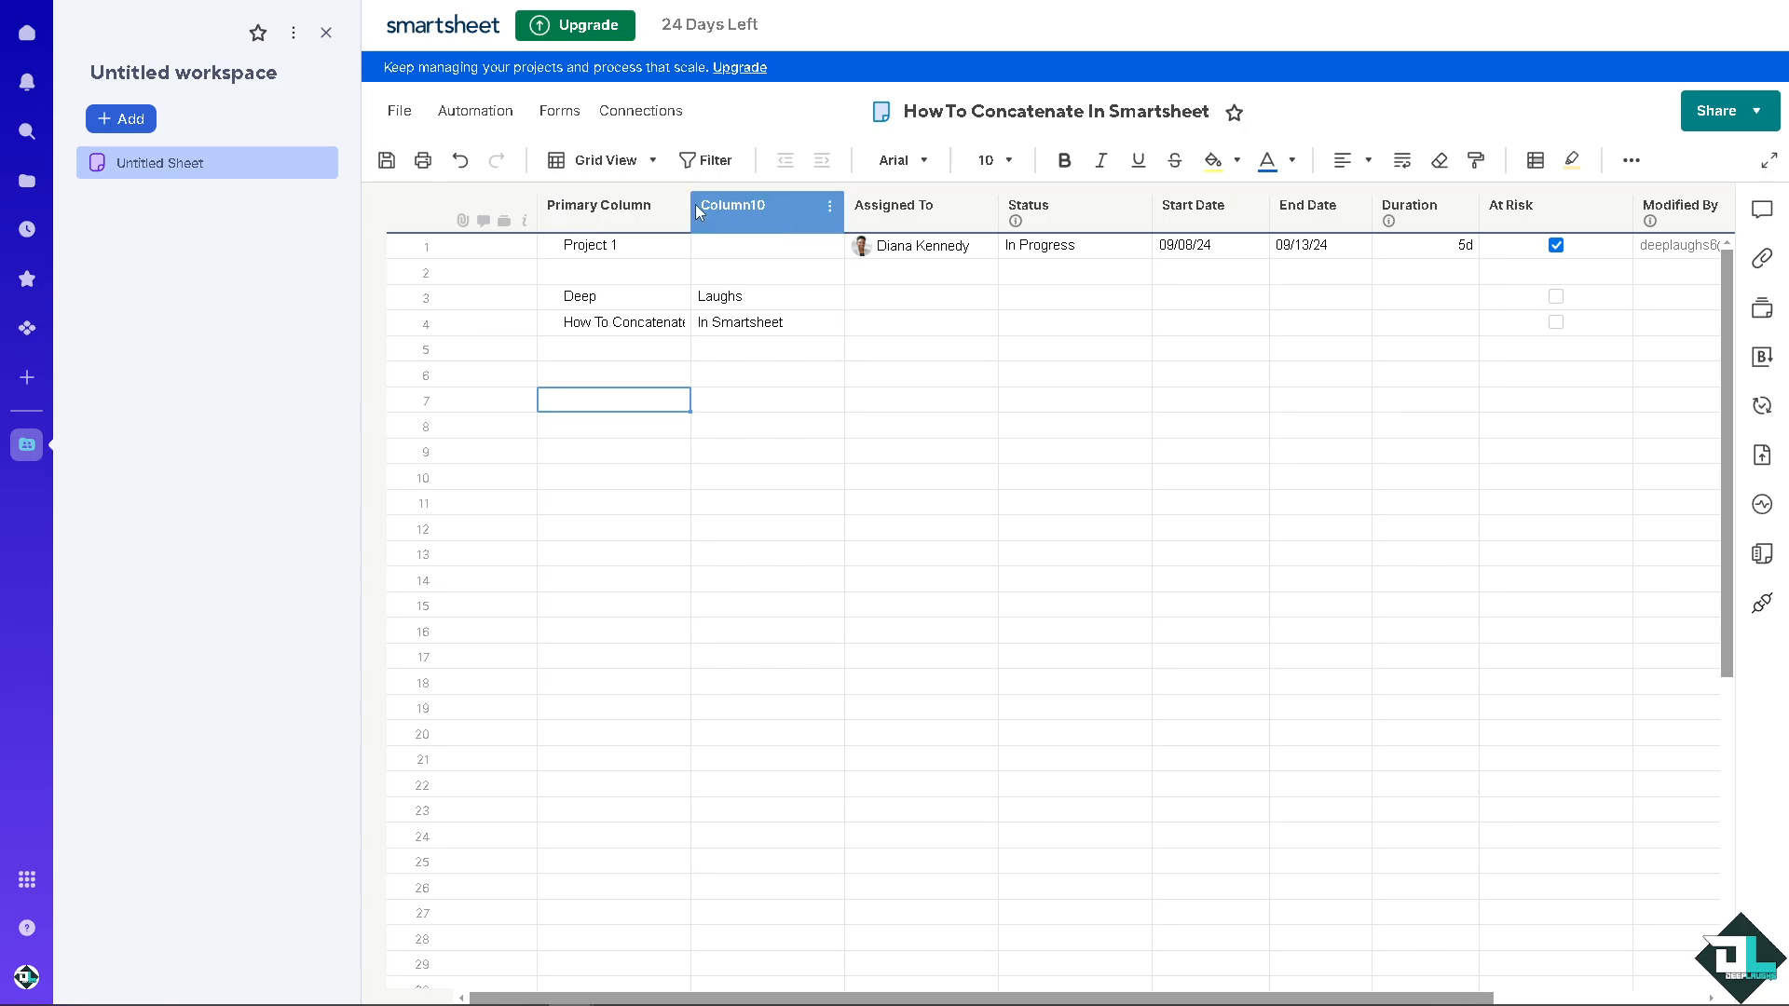
drag(695, 204, 728, 204)
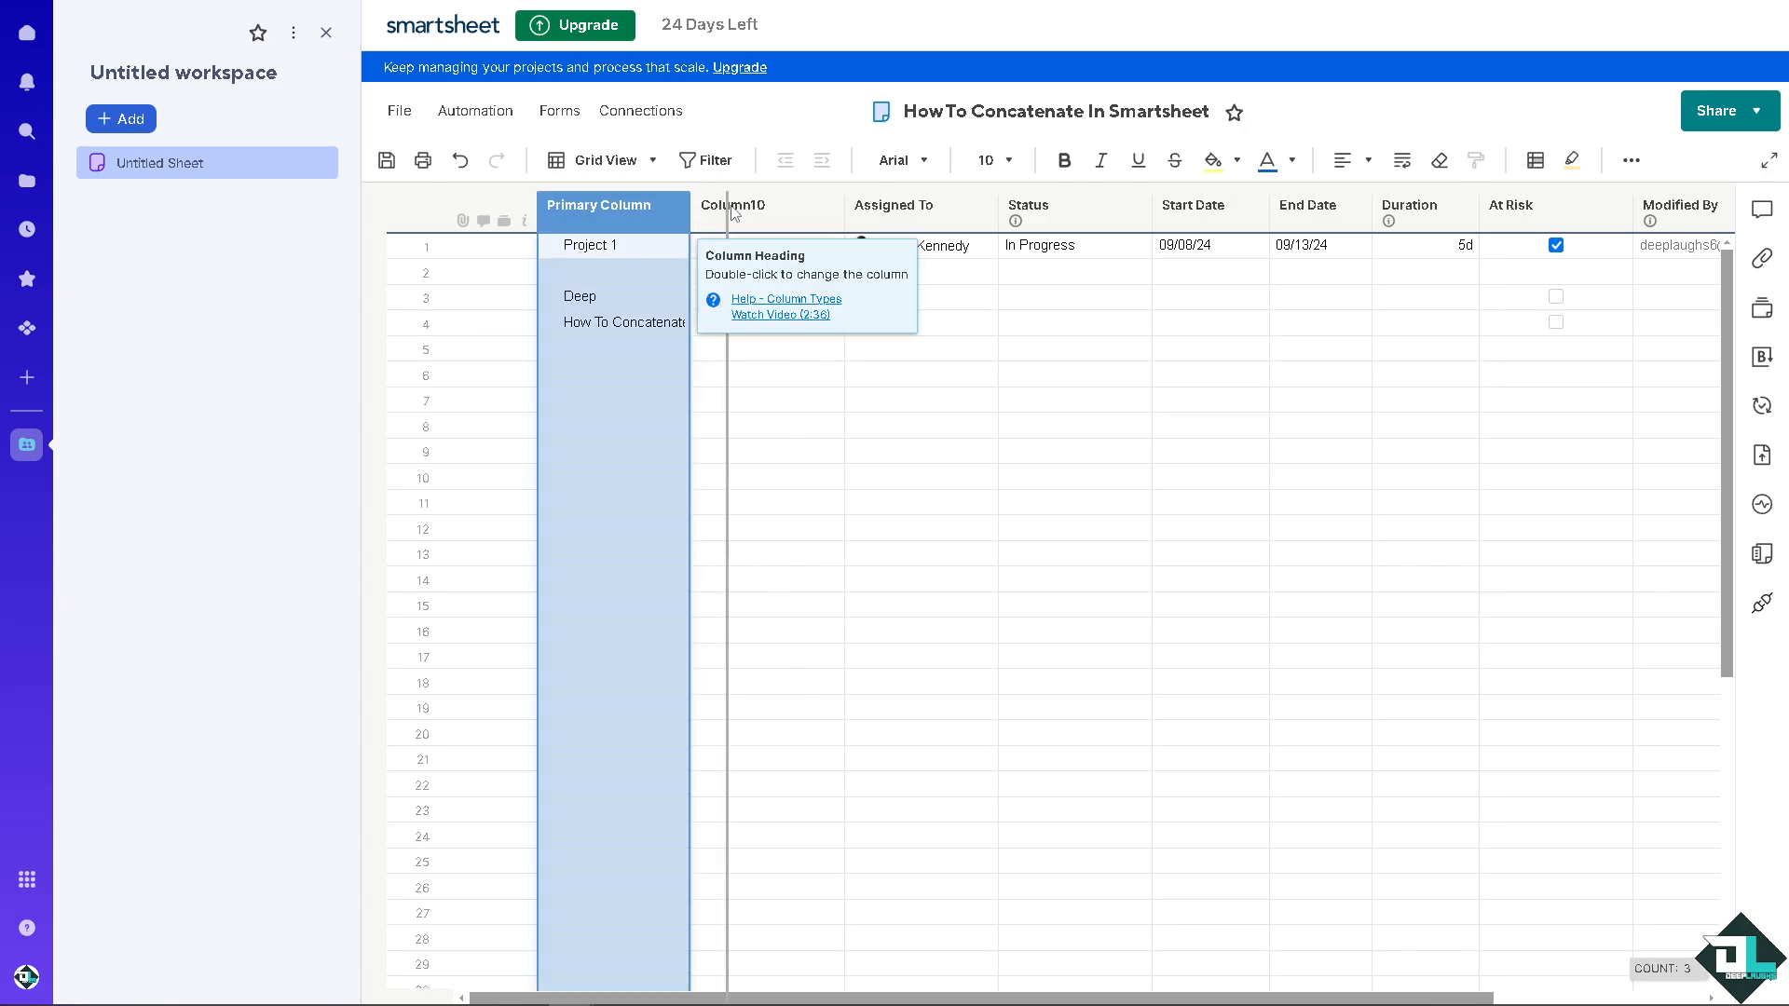
click(814, 429)
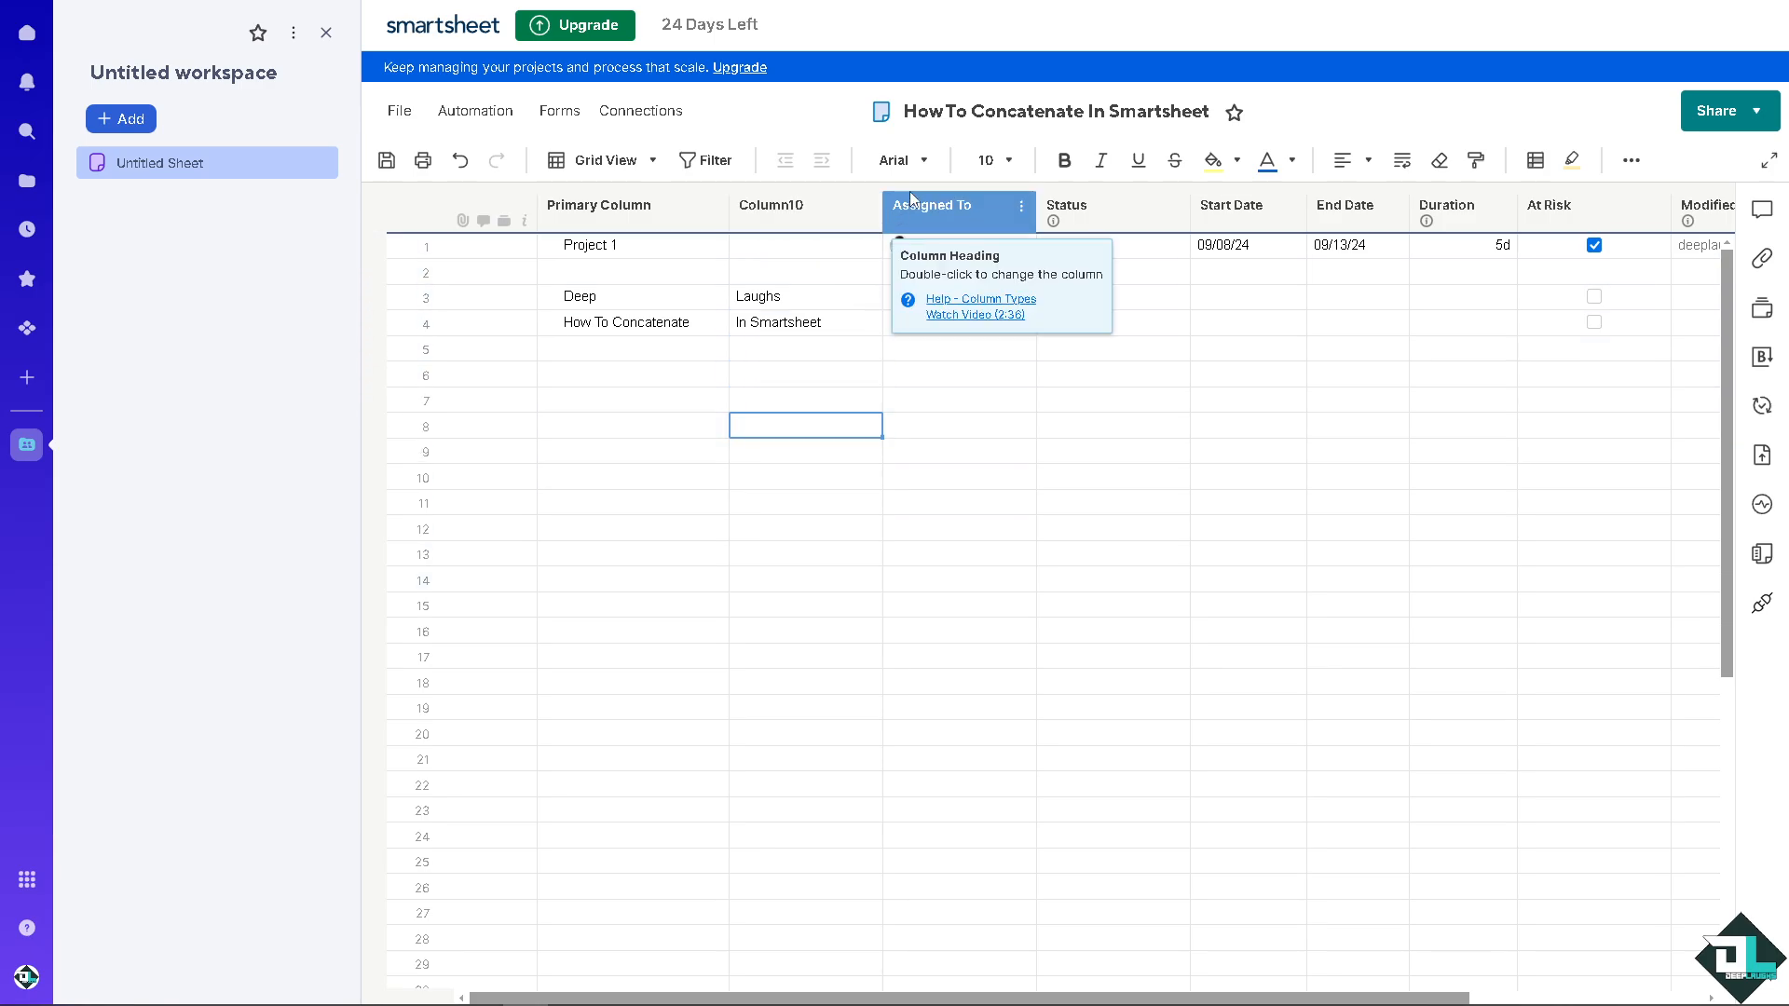
Step: Insert a column named "How To Concatenate In Smartsheet" directly after Column10
right_click(834, 206)
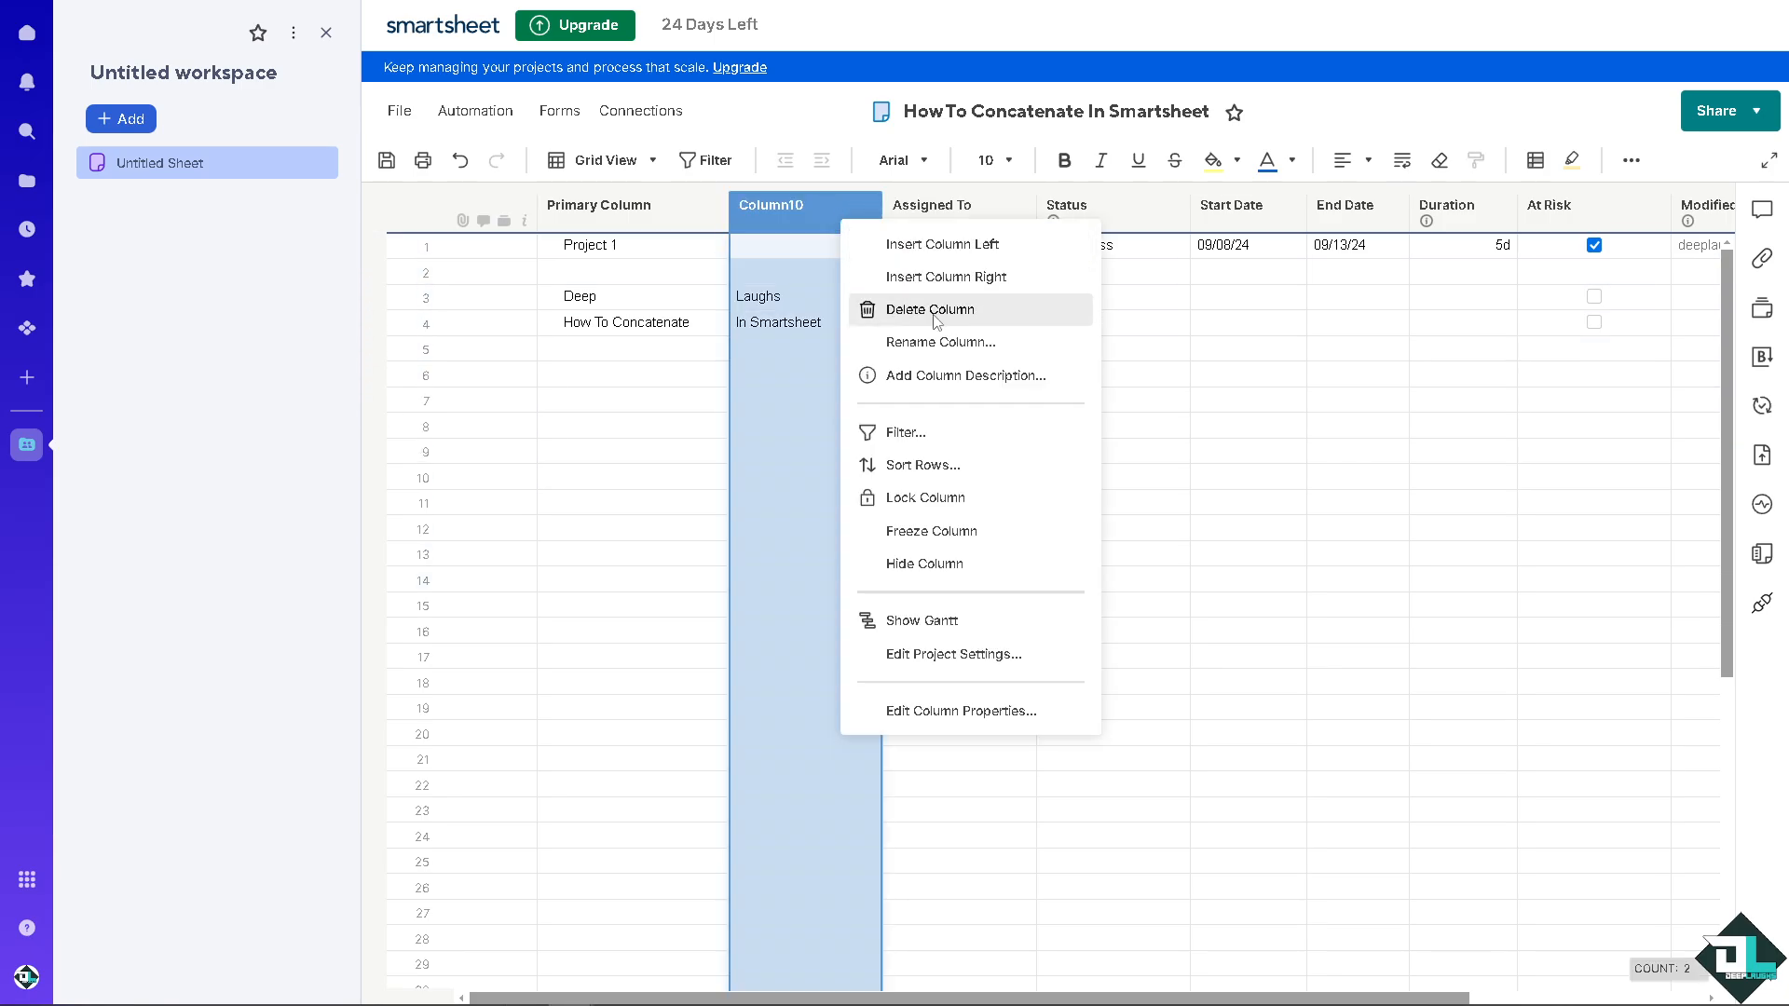
click(972, 275)
key(ctrl+v)
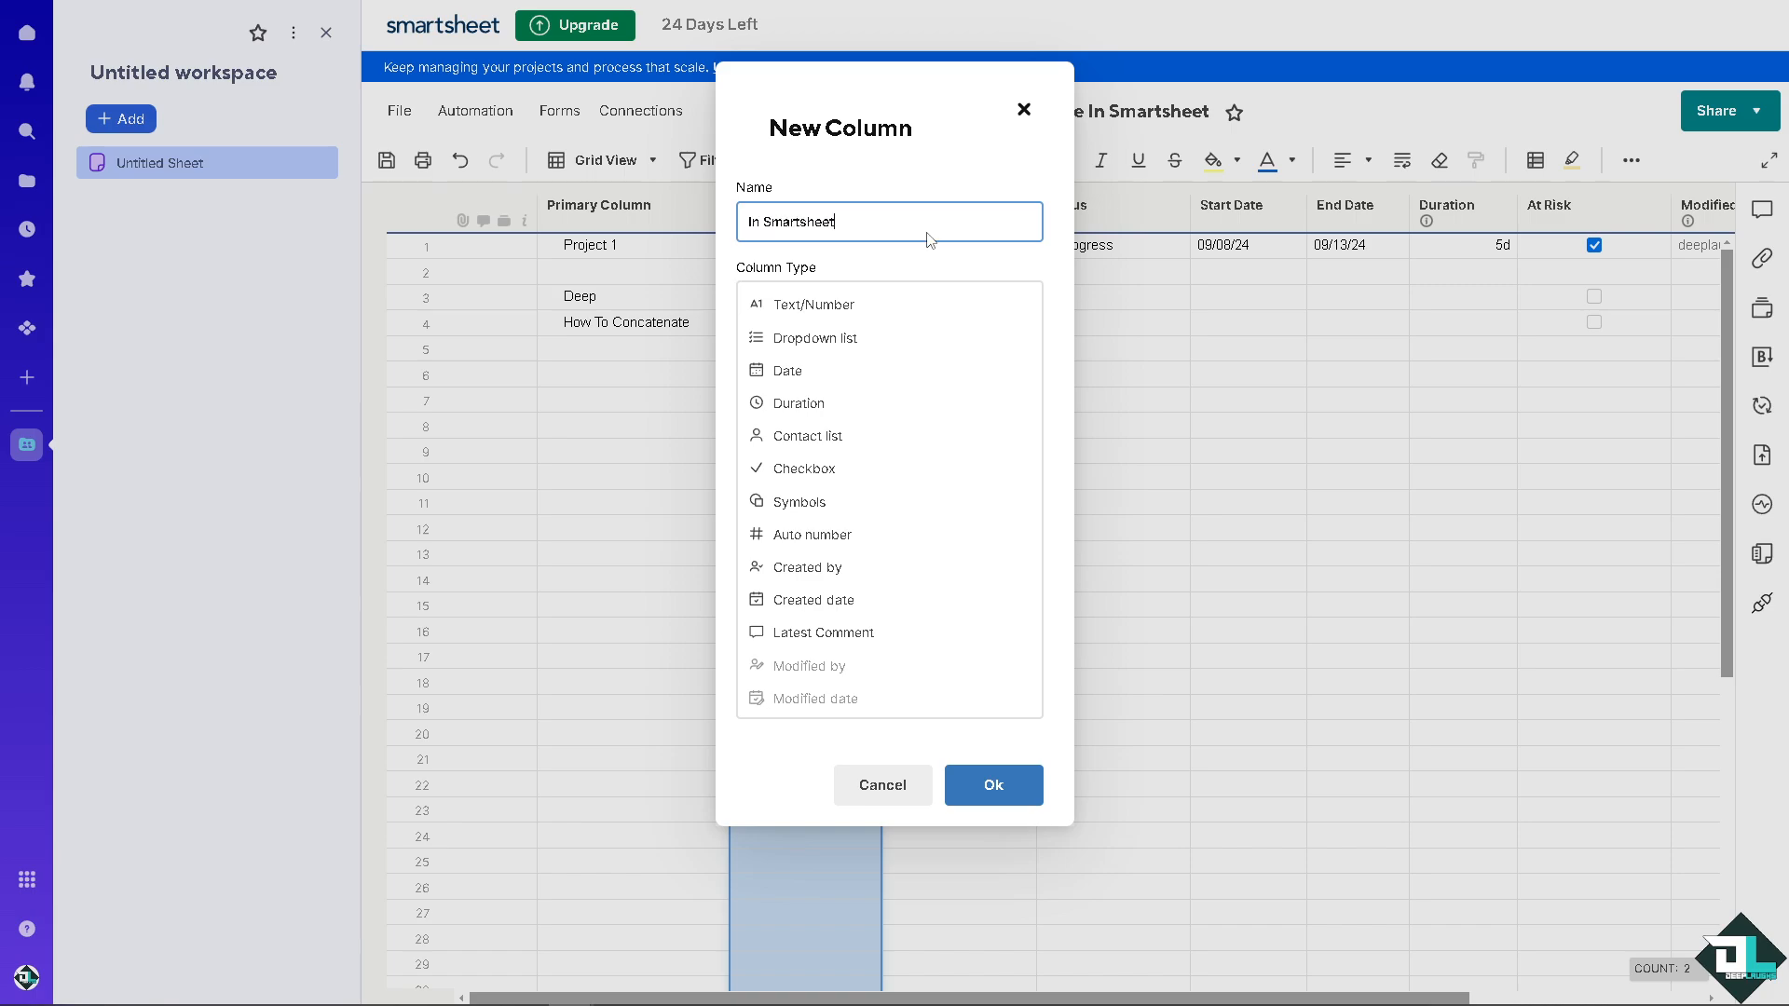
drag(832, 221, 124, 244)
click(919, 224)
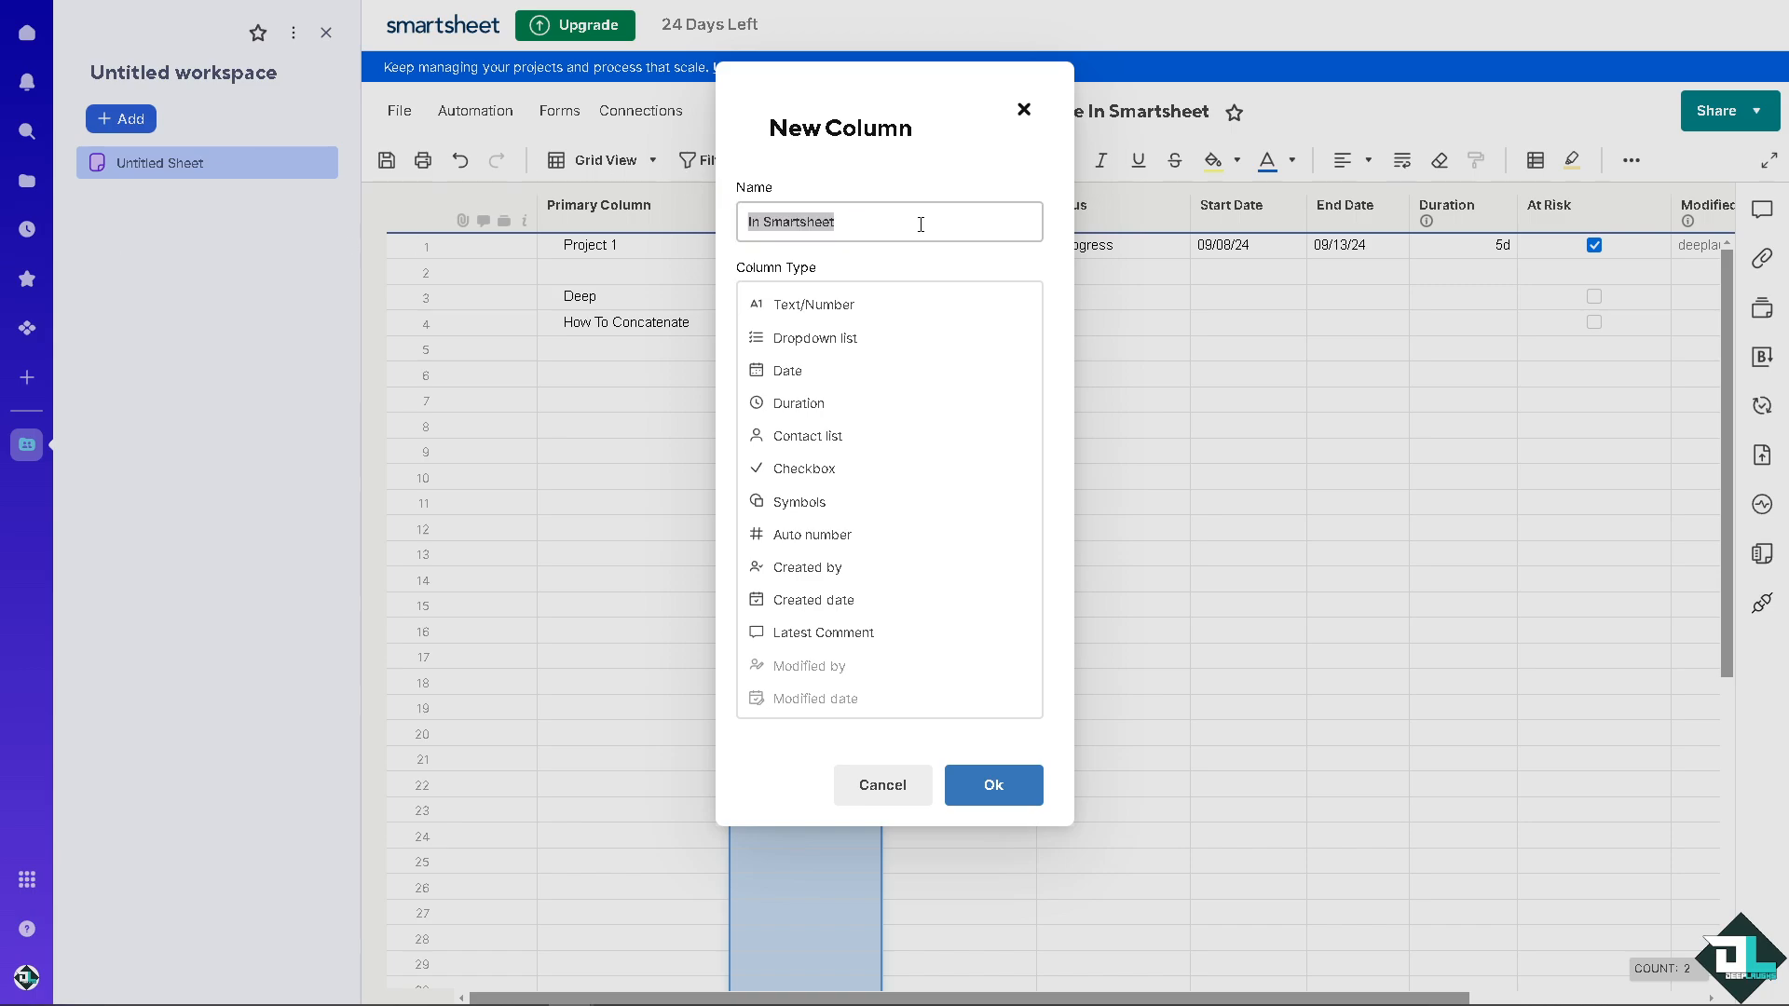
key(ctrl+a)
key(ctrl+v)
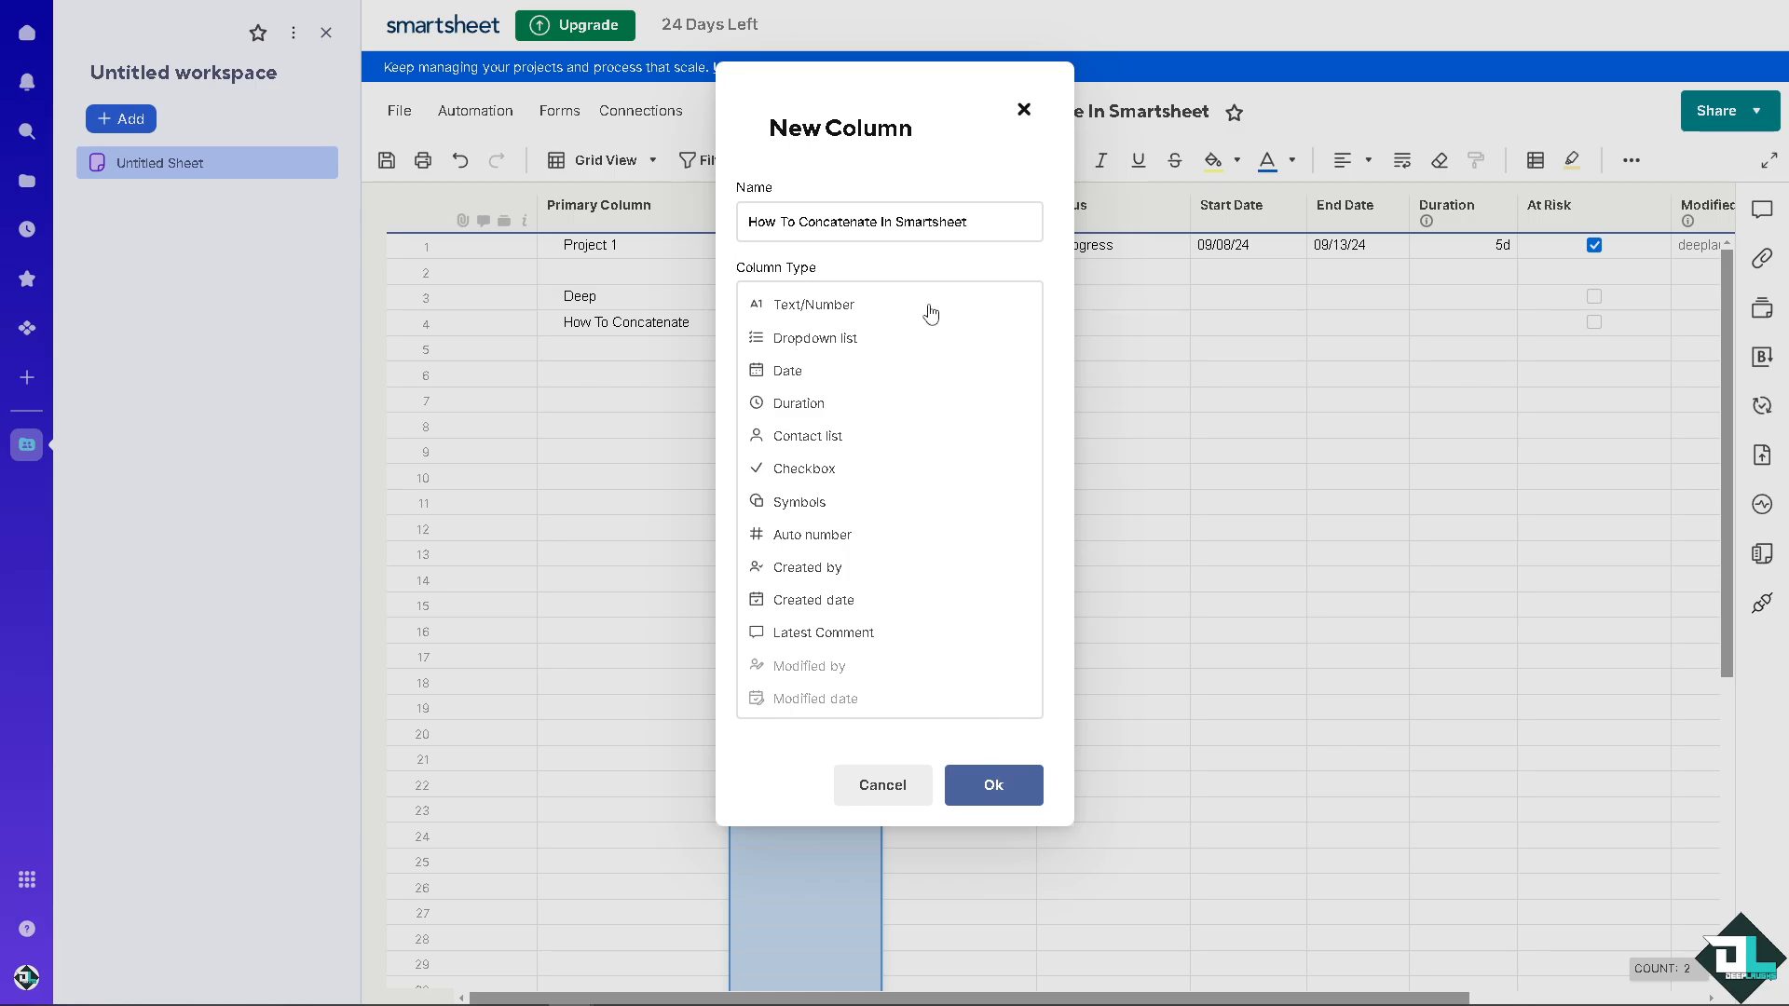
key(Return)
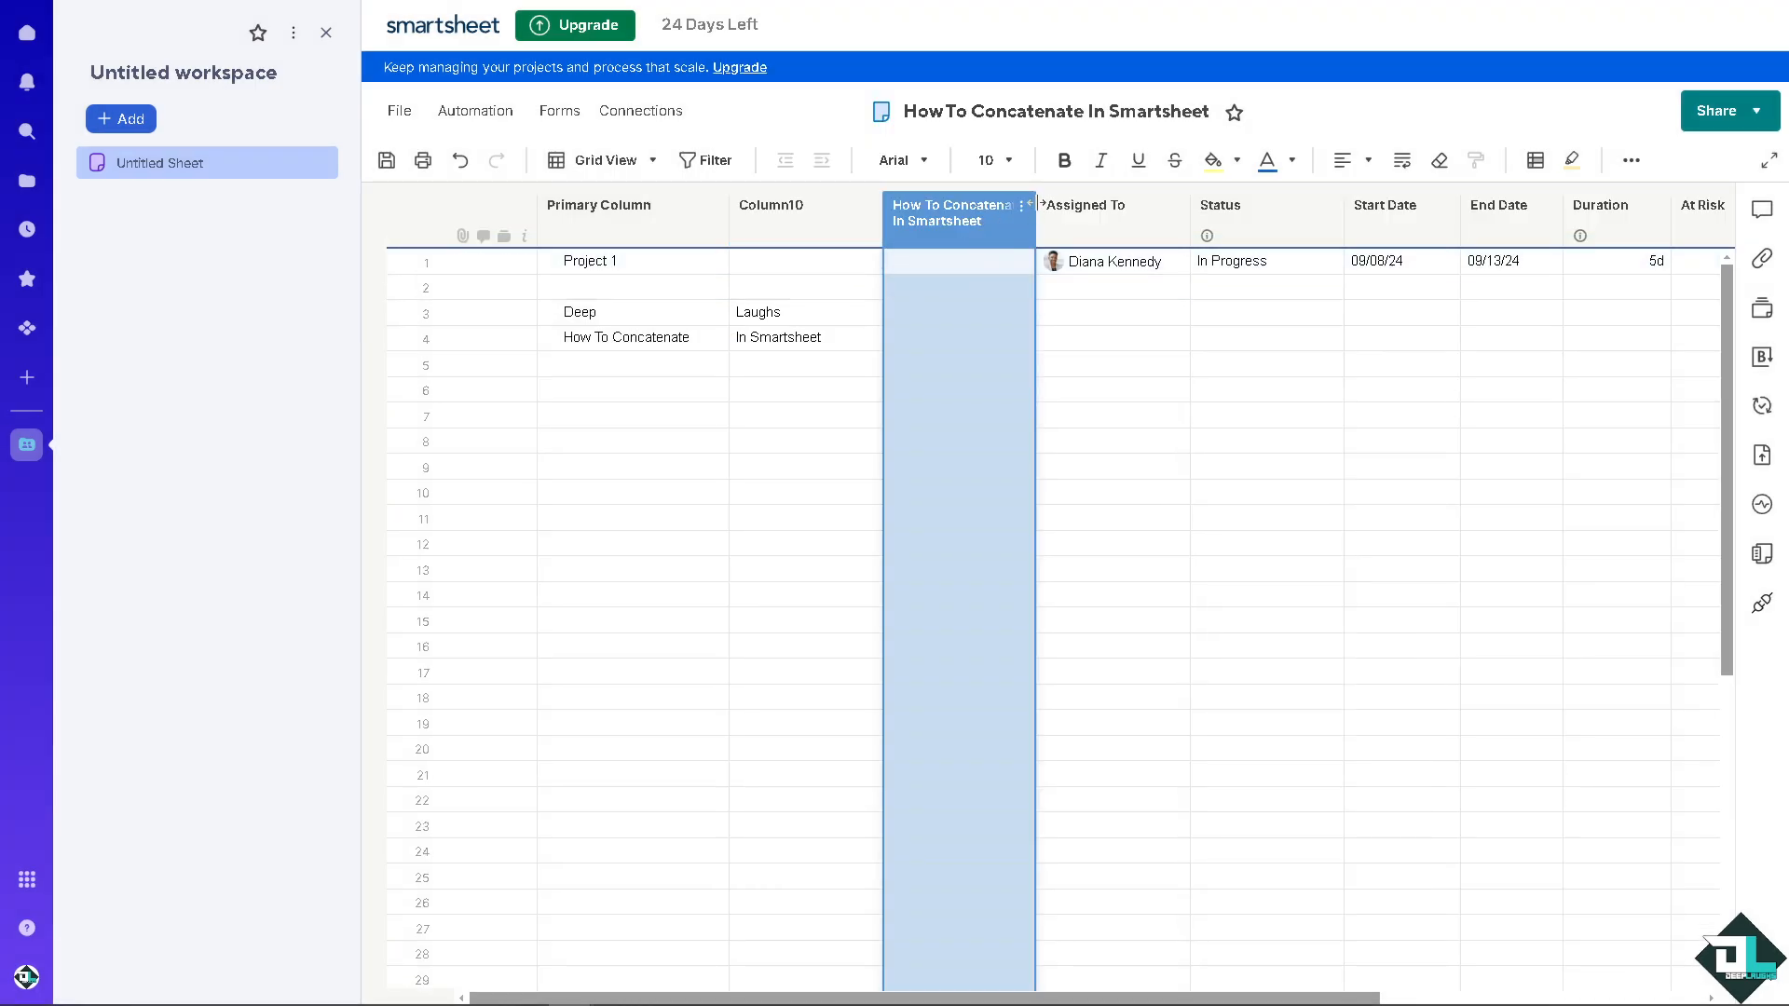
Step: Widen the How To Concatenate In Smartsheet column to show its full heading, and close the workspace pane
drag(1034, 213, 1493, 212)
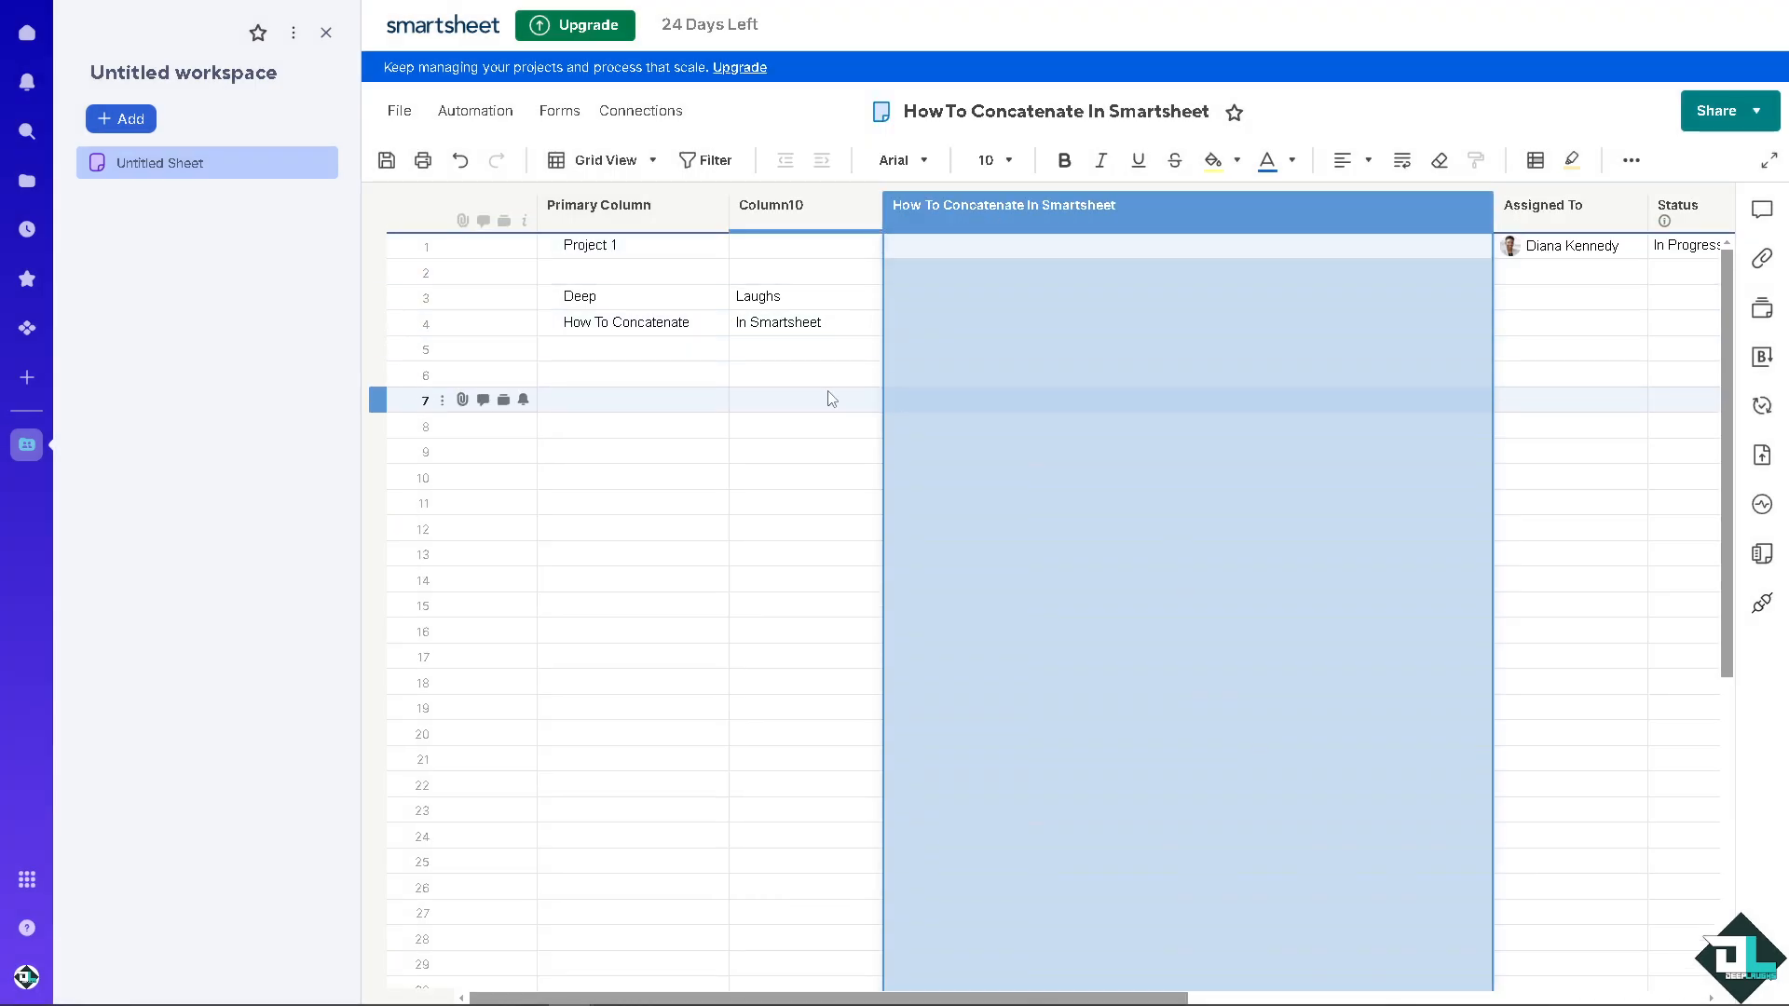
click(804, 399)
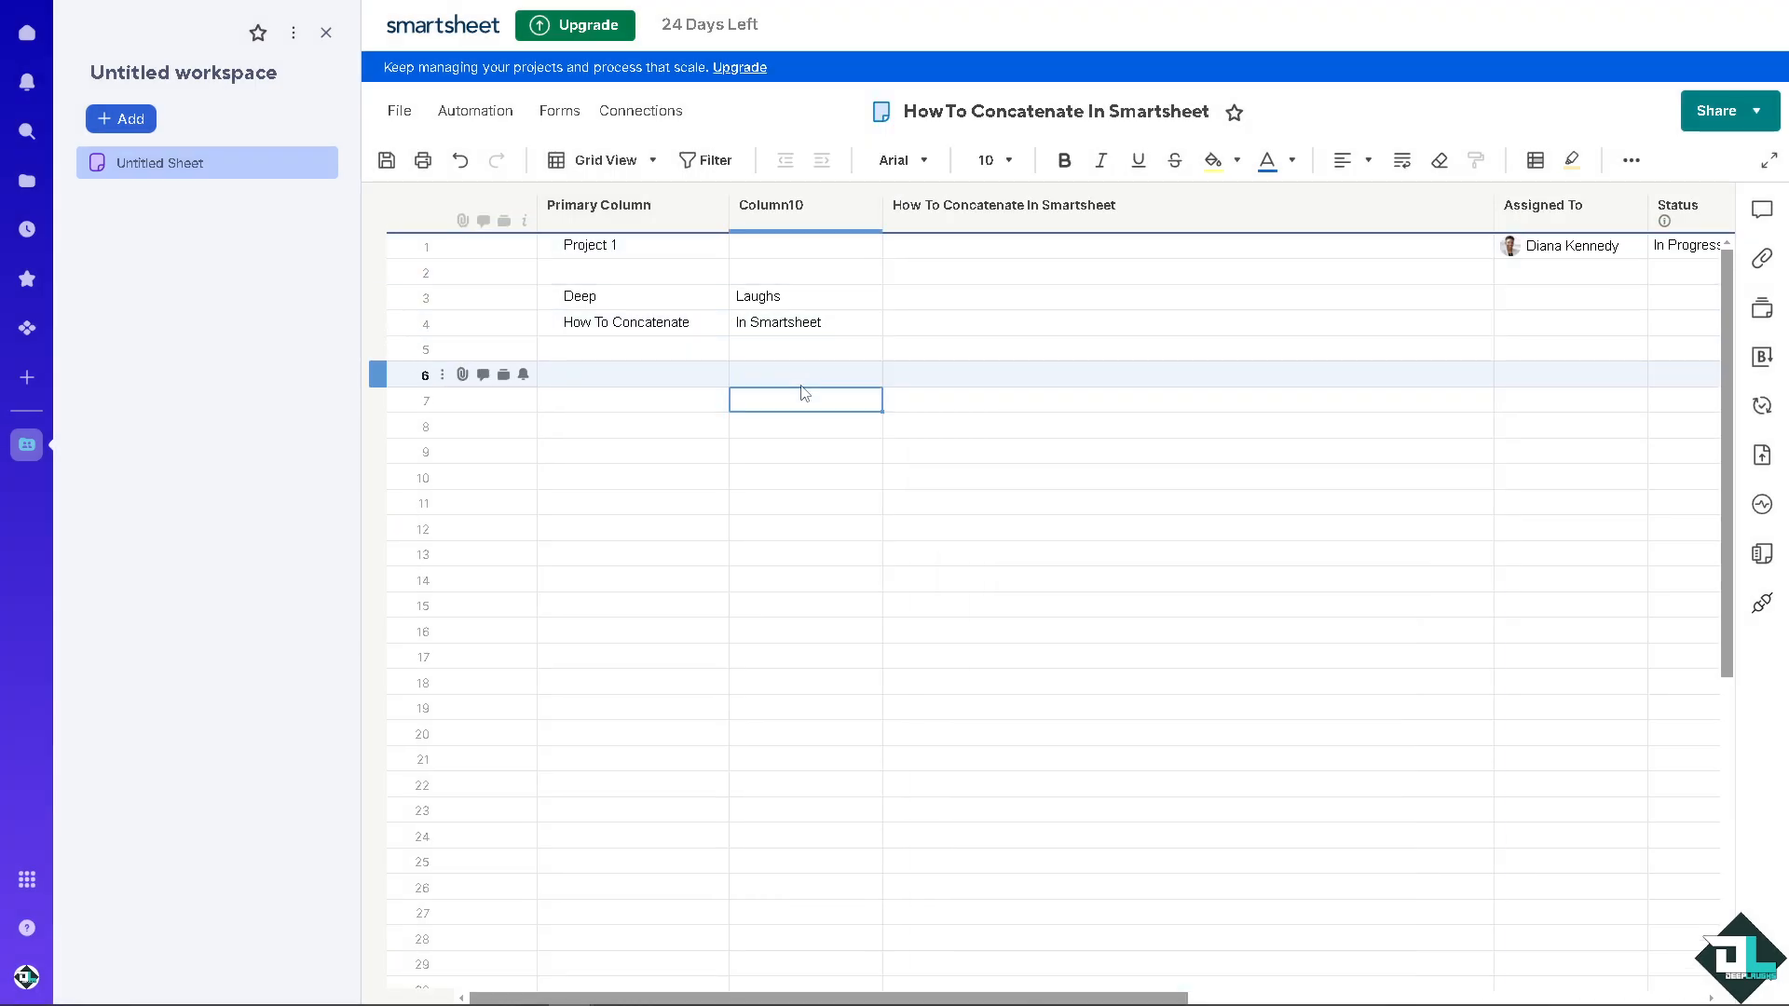
click(326, 34)
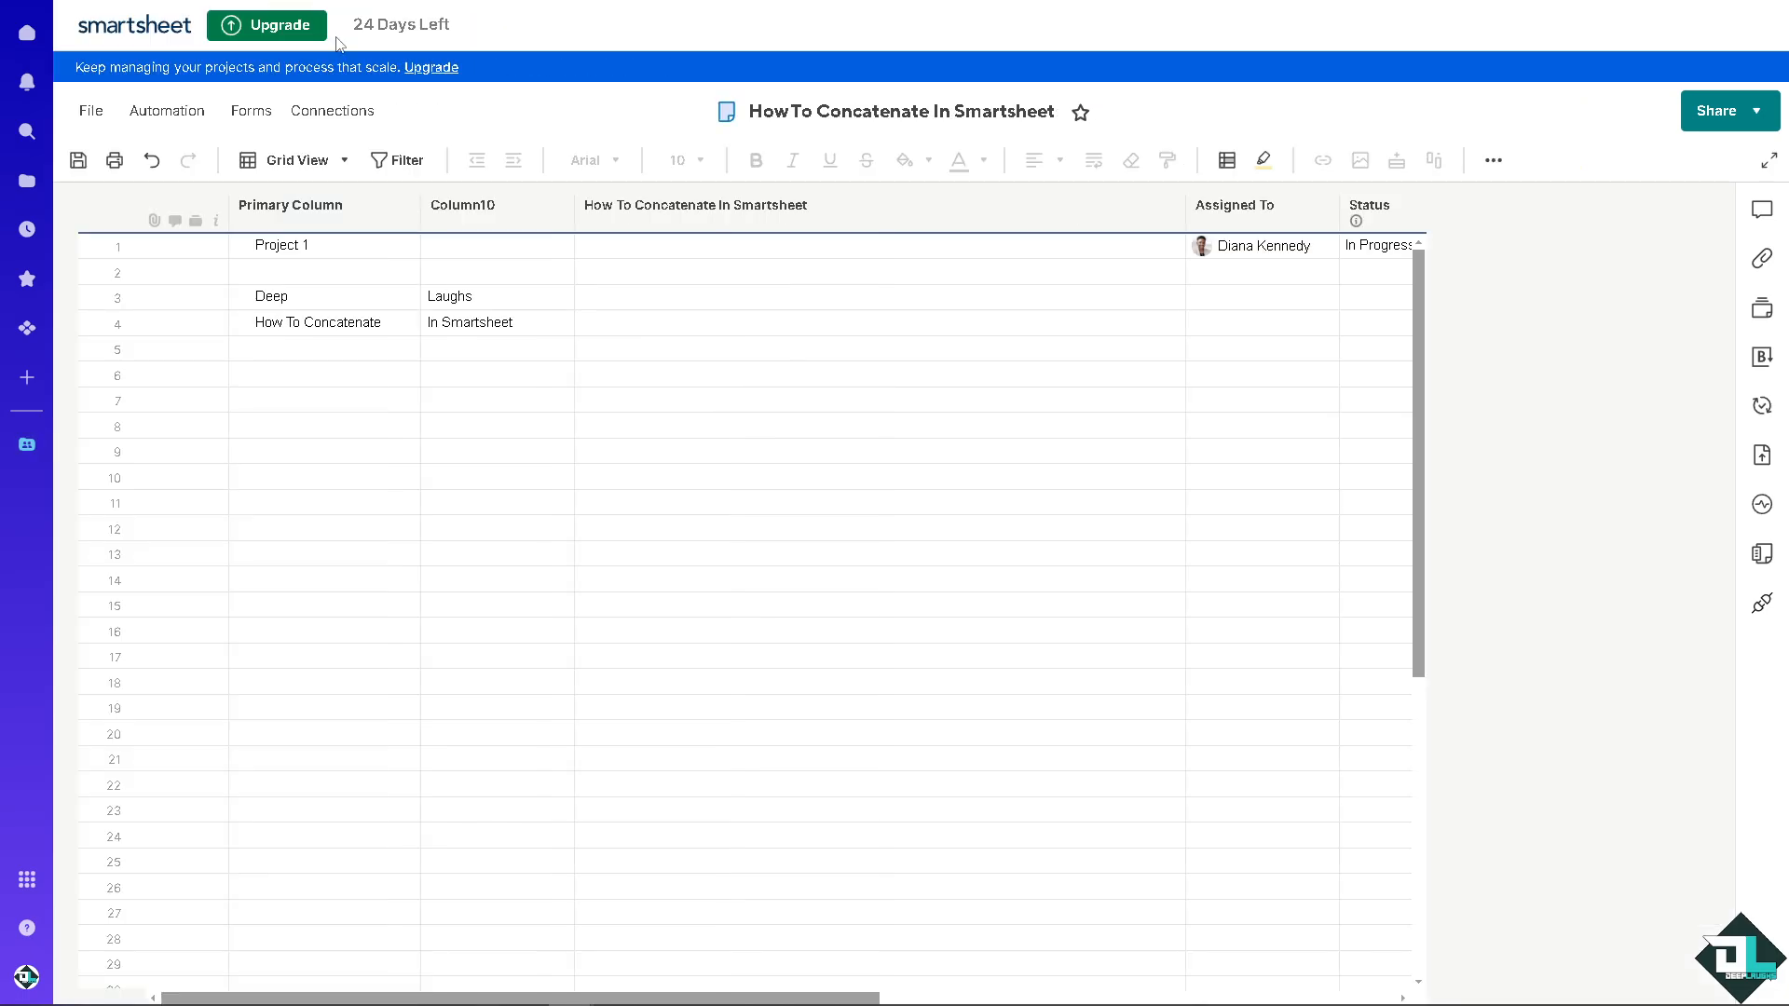
click(626, 297)
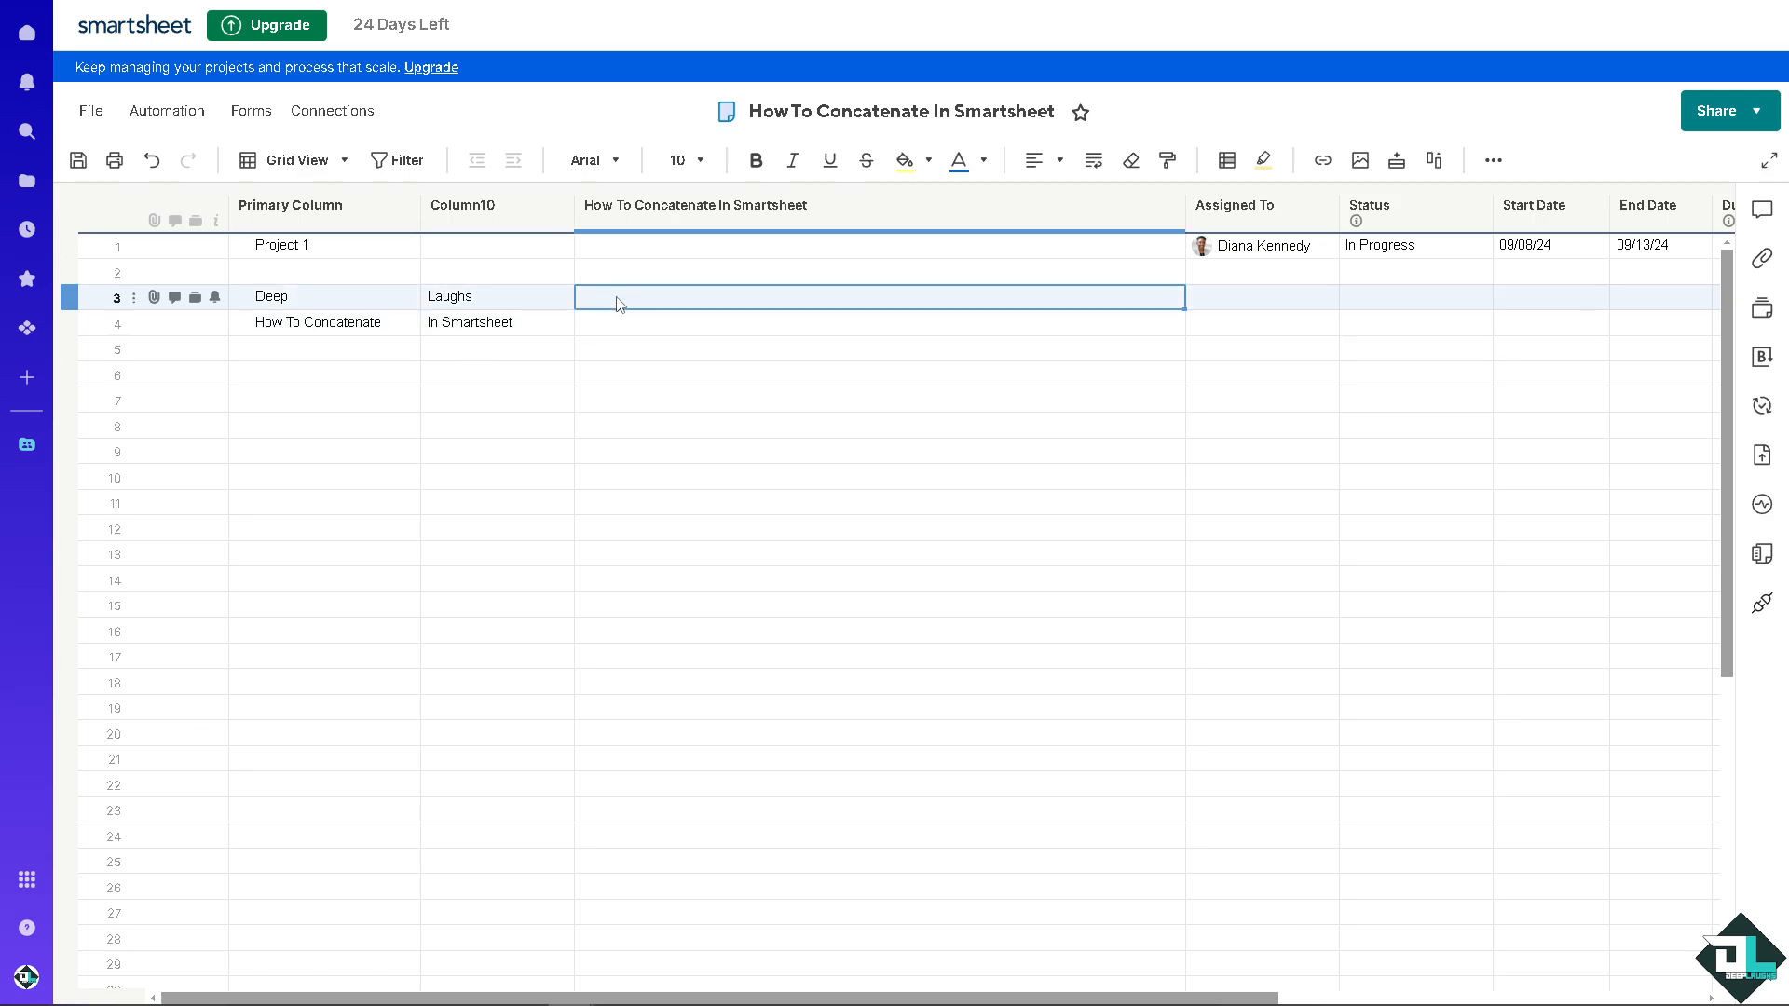
text(=)
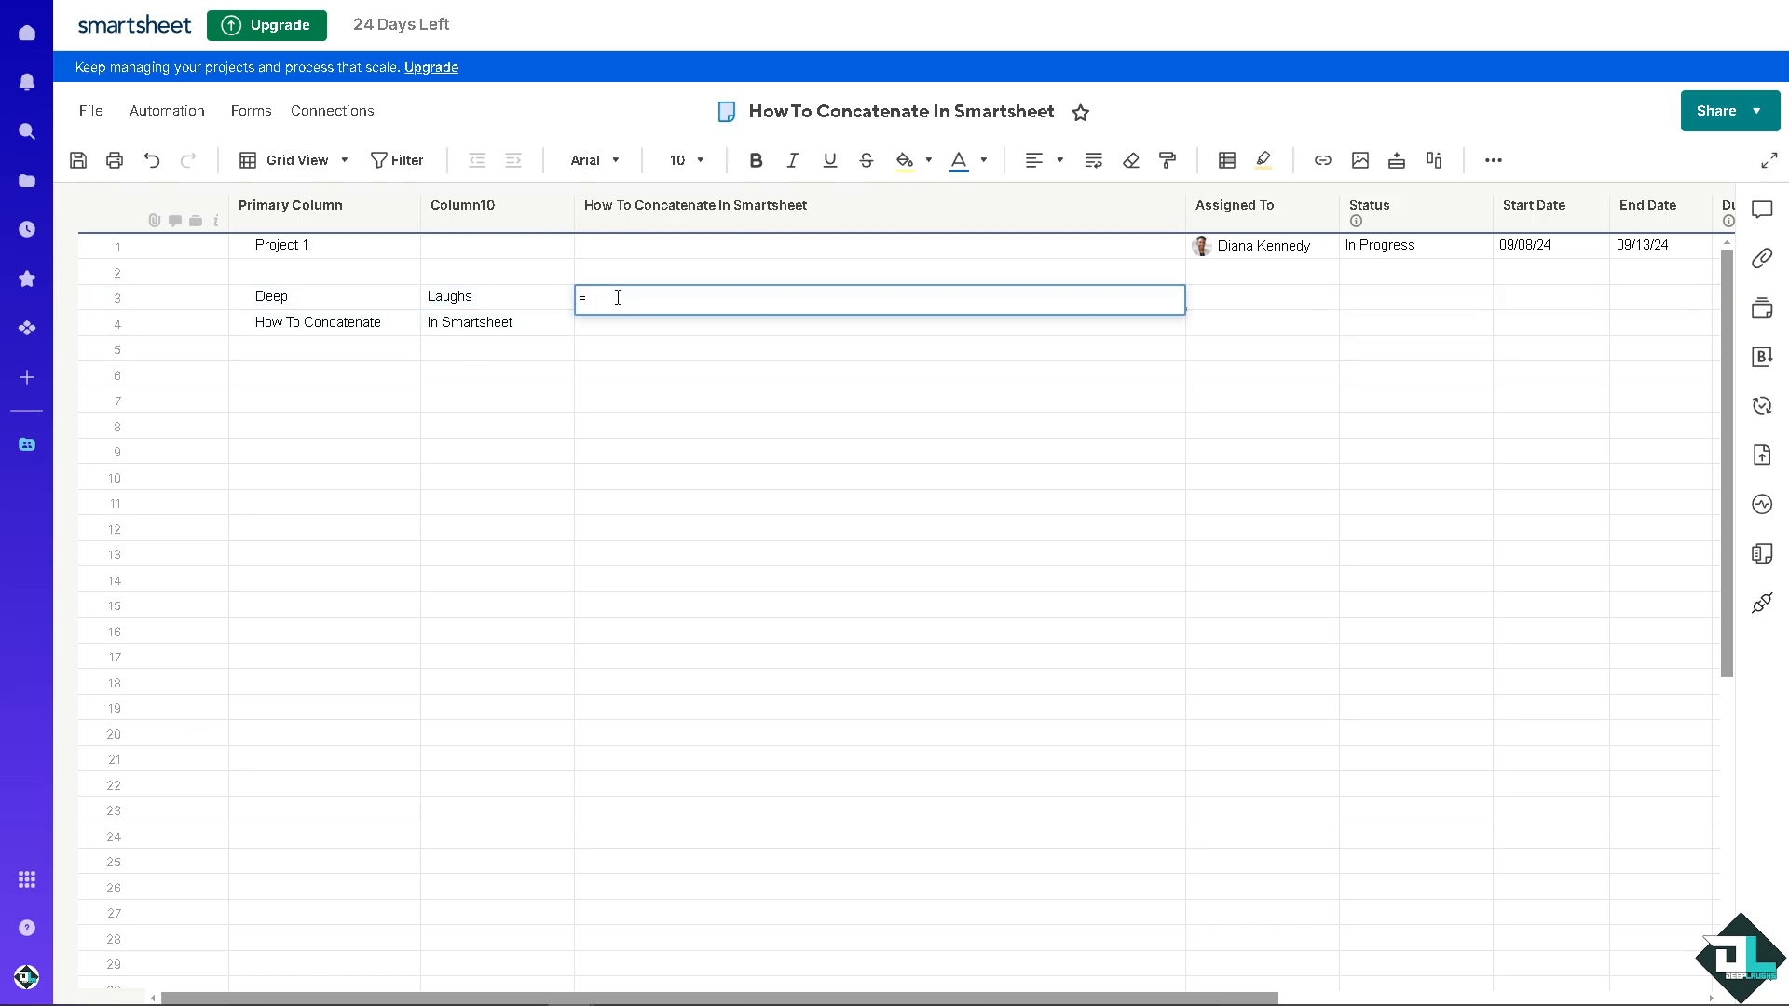
click(357, 307)
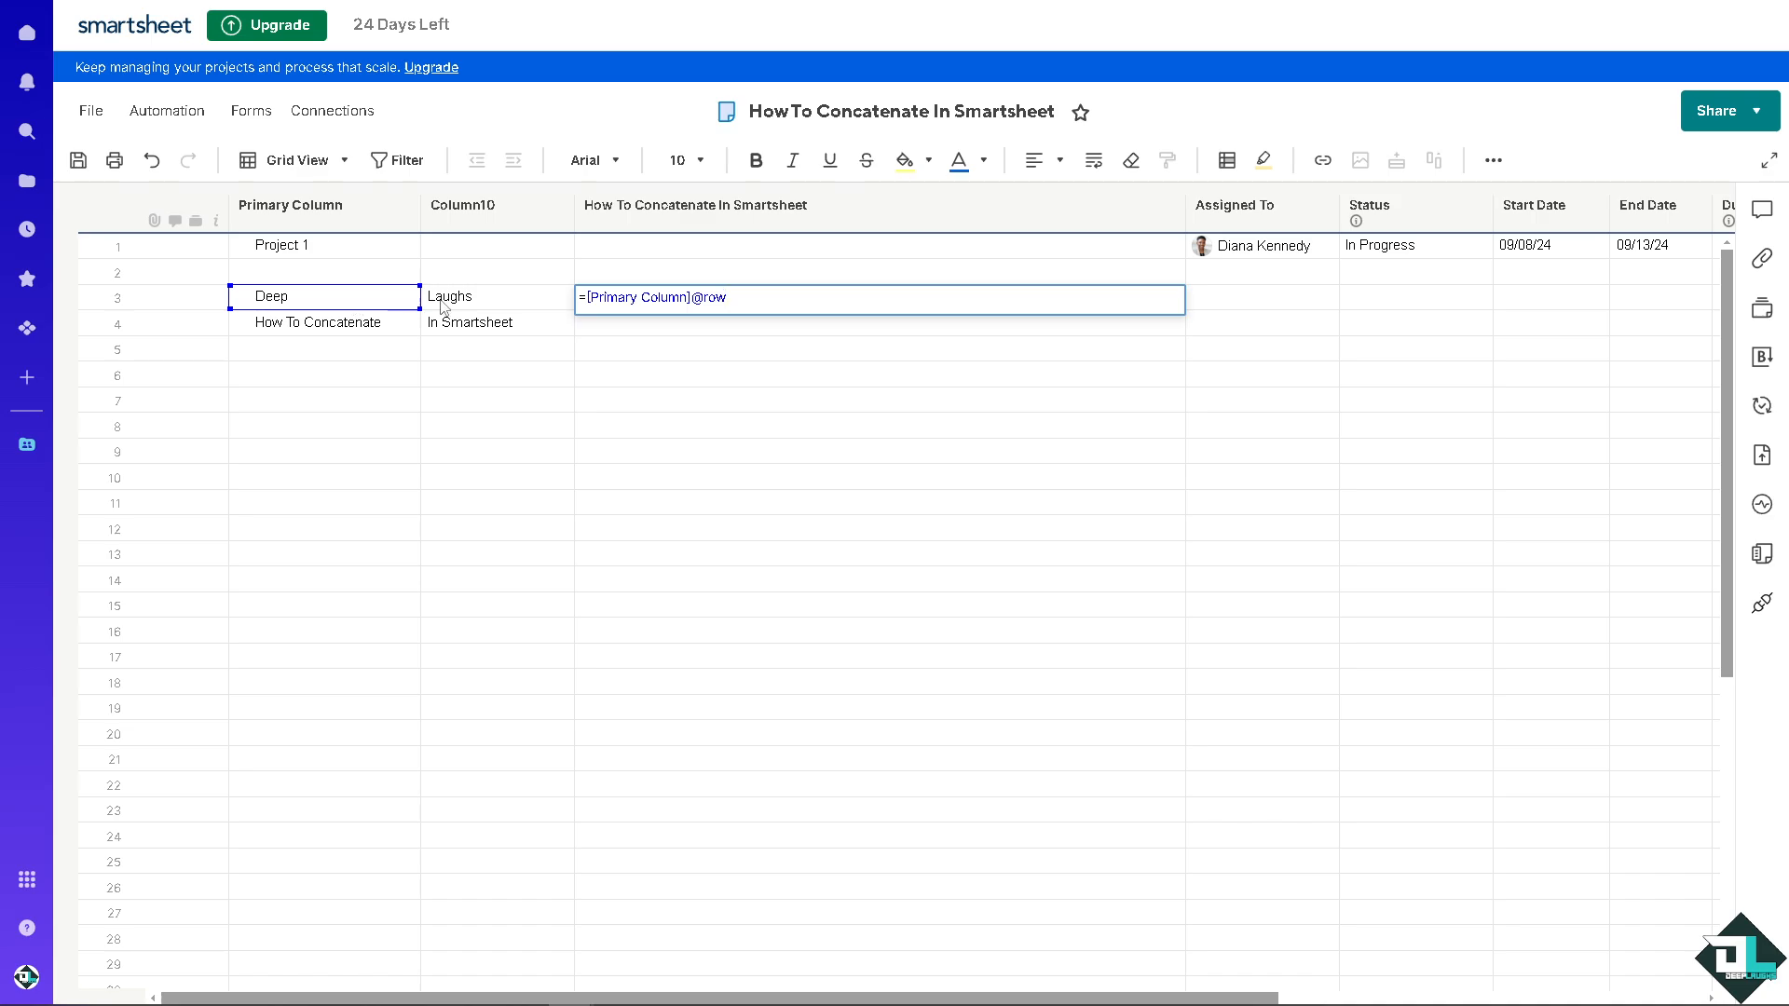
shift+click(498, 305)
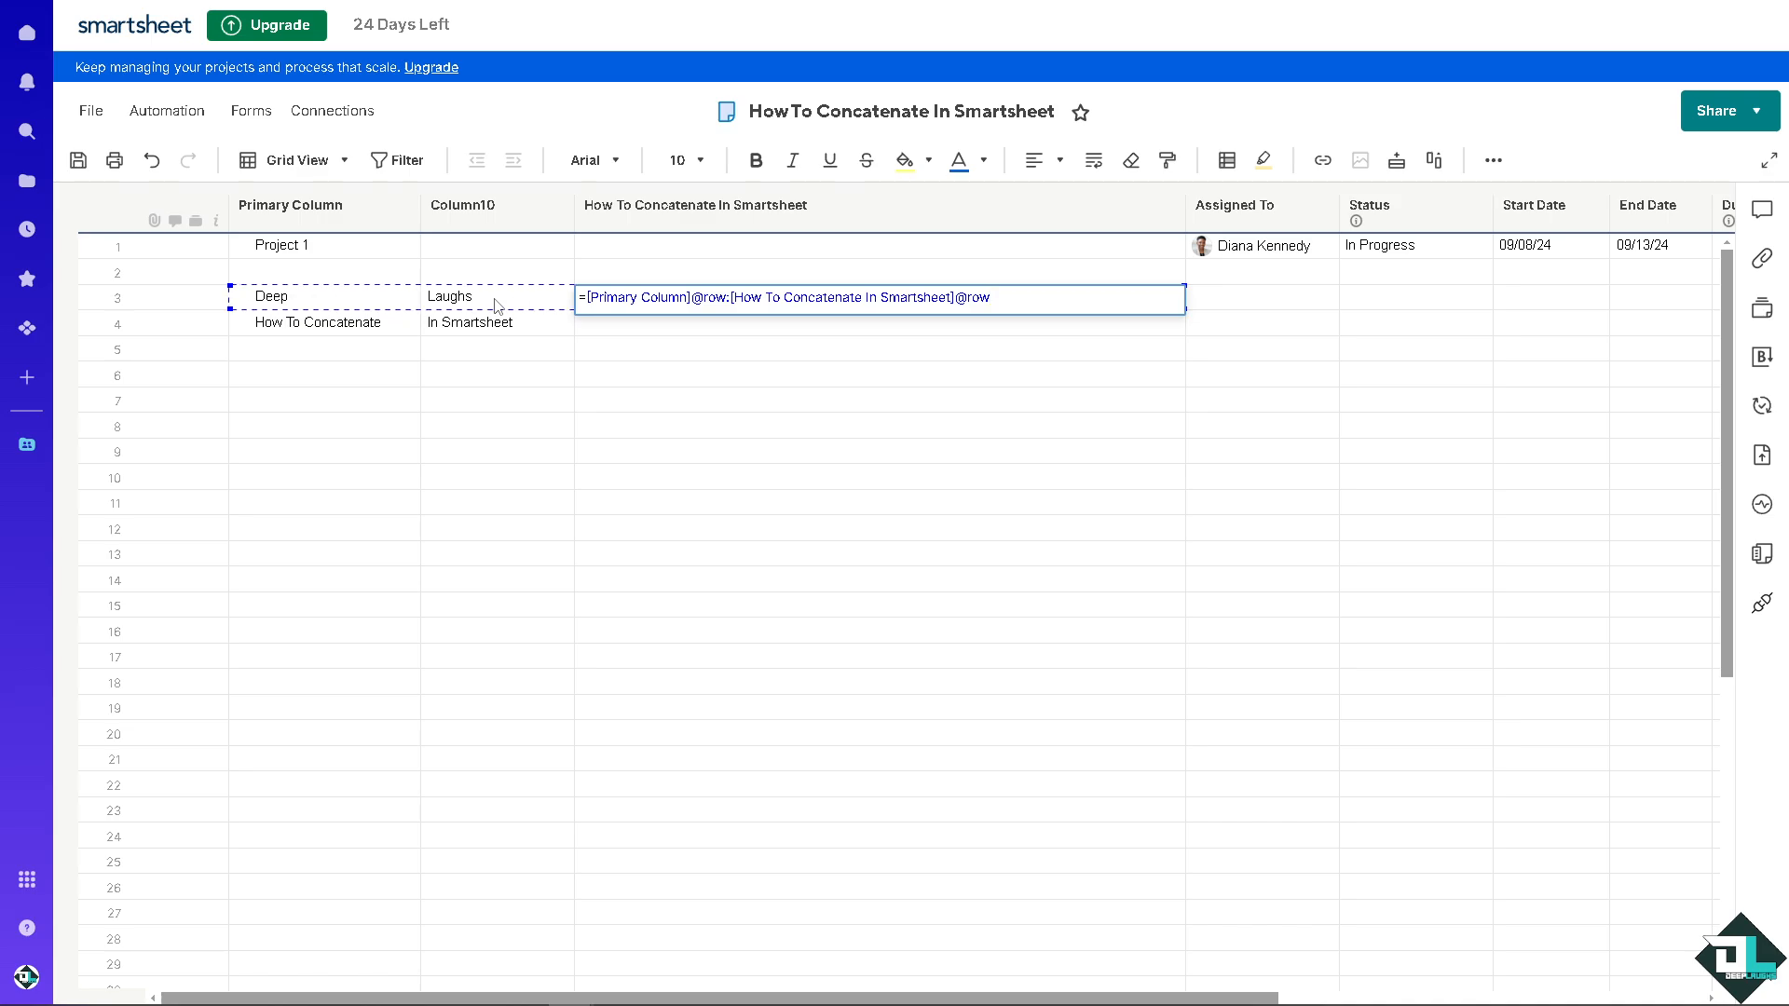
key(Return)
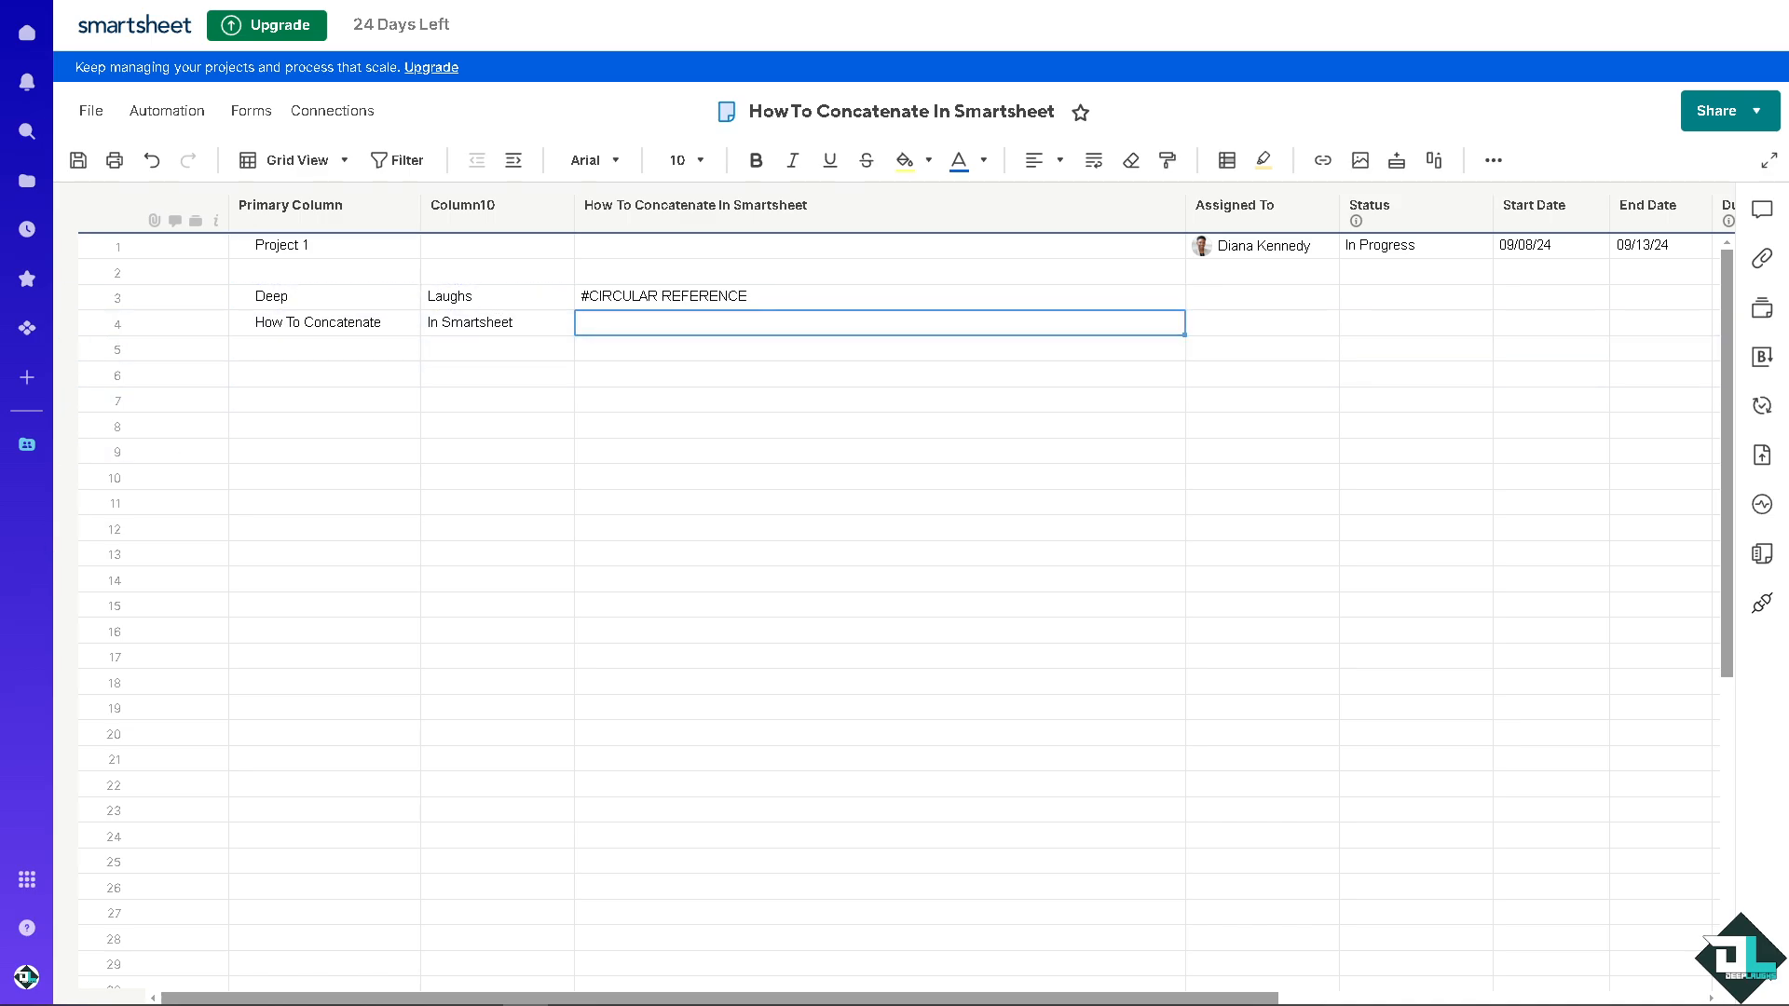
click(840, 301)
click(830, 299)
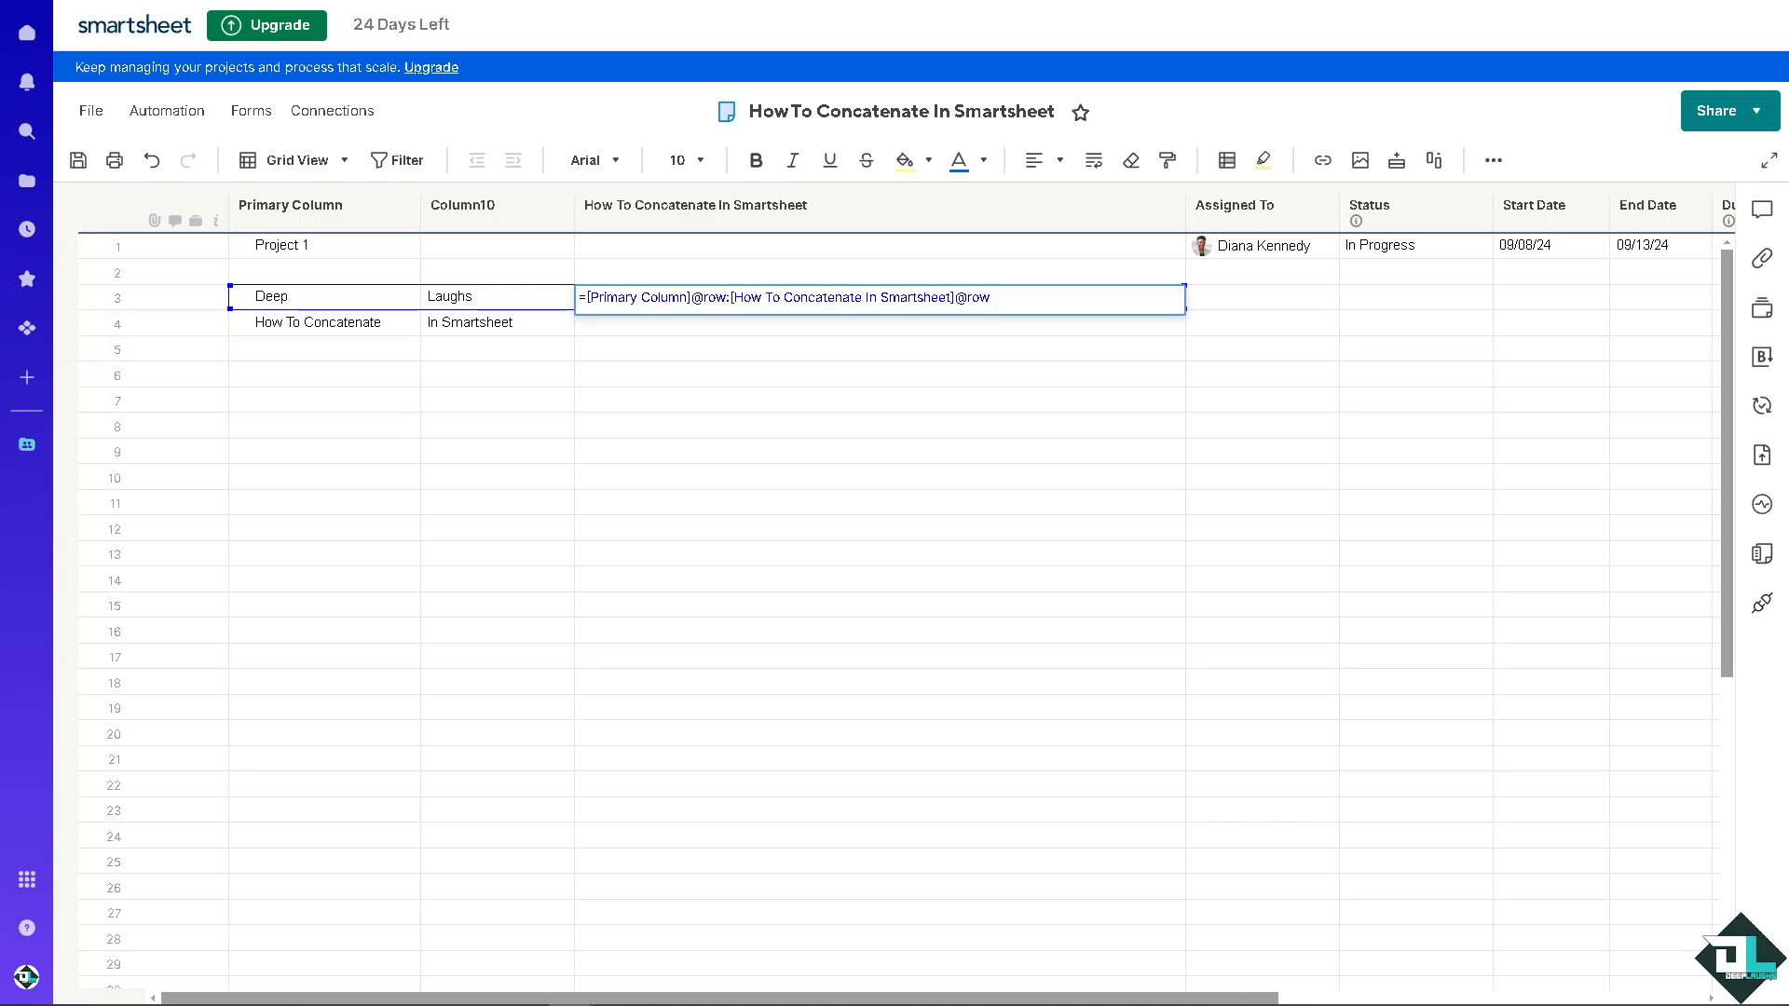
click(735, 298)
text(+)
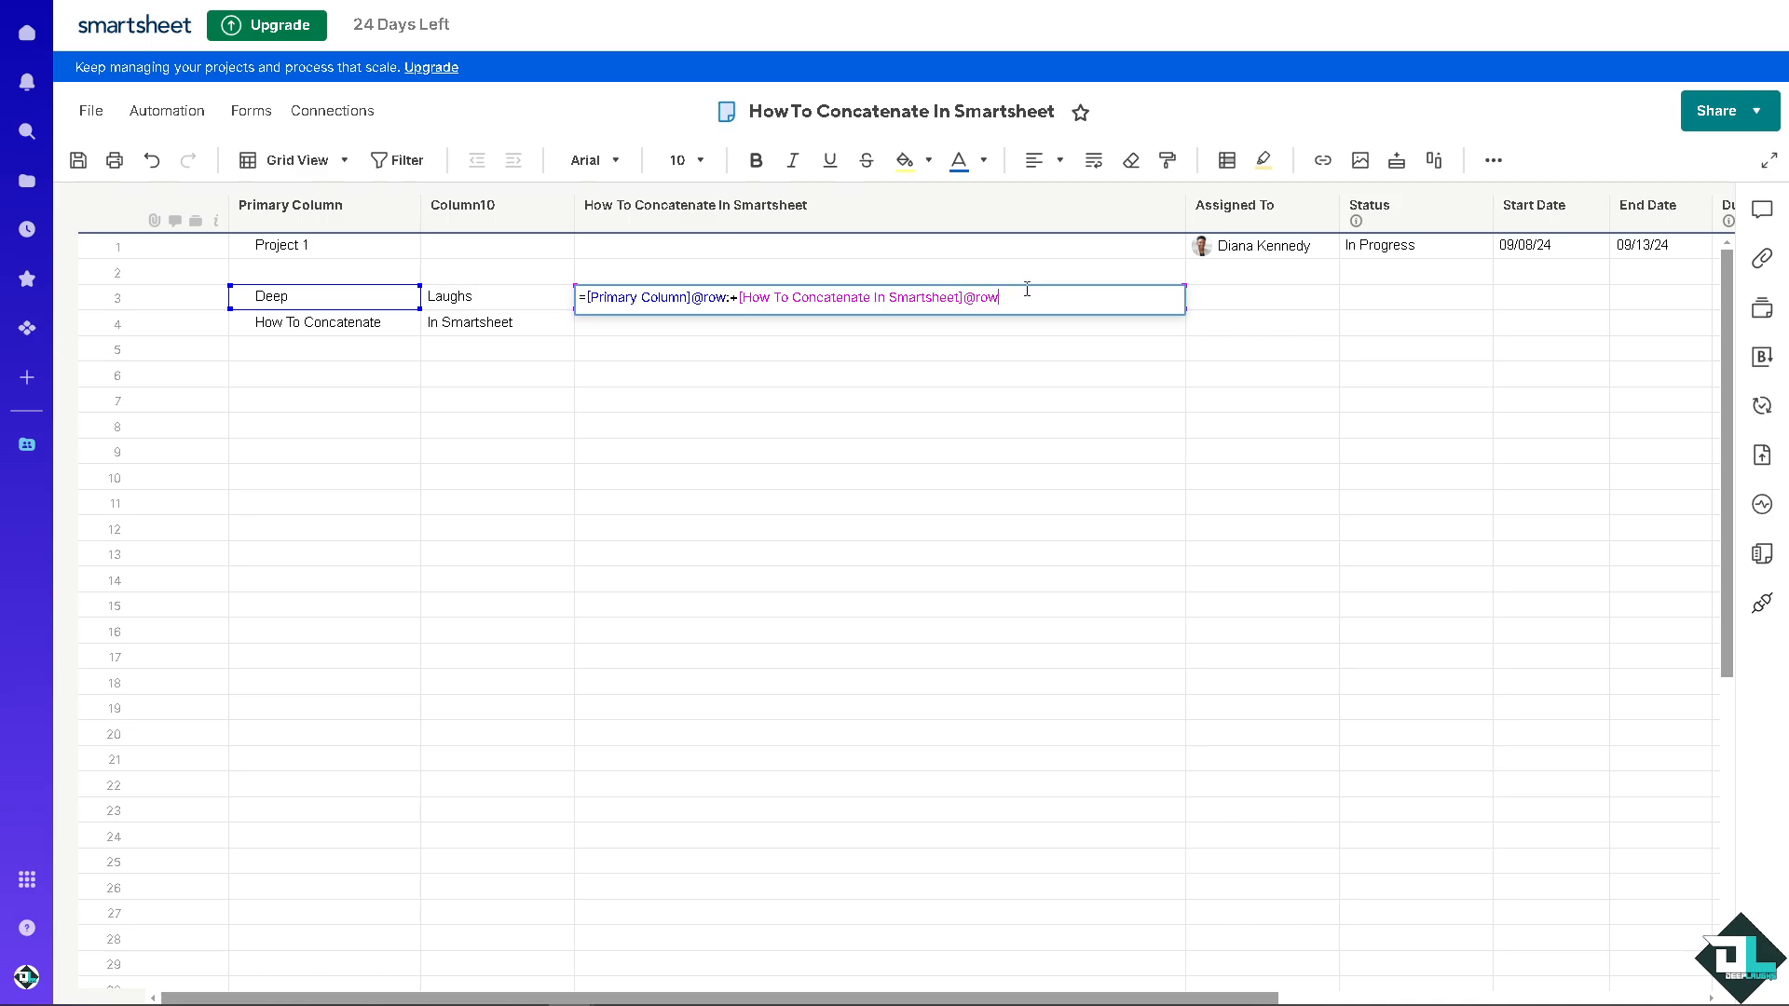
key(Return)
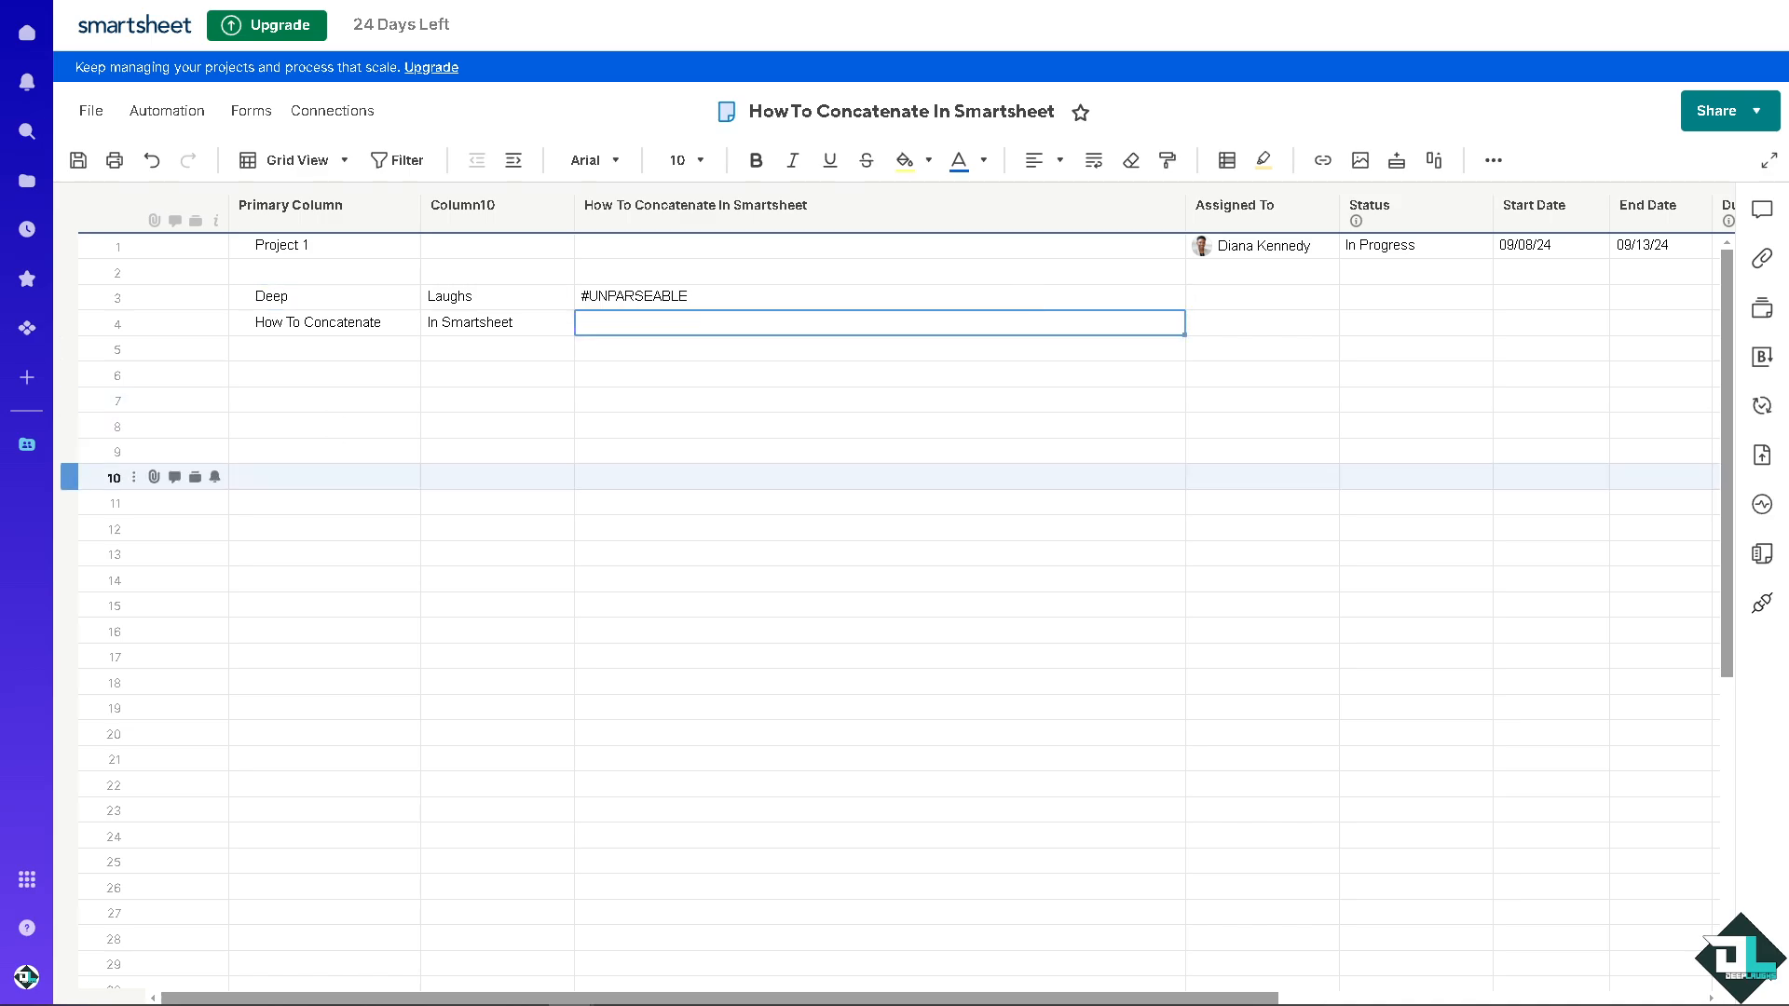
double_click(876, 305)
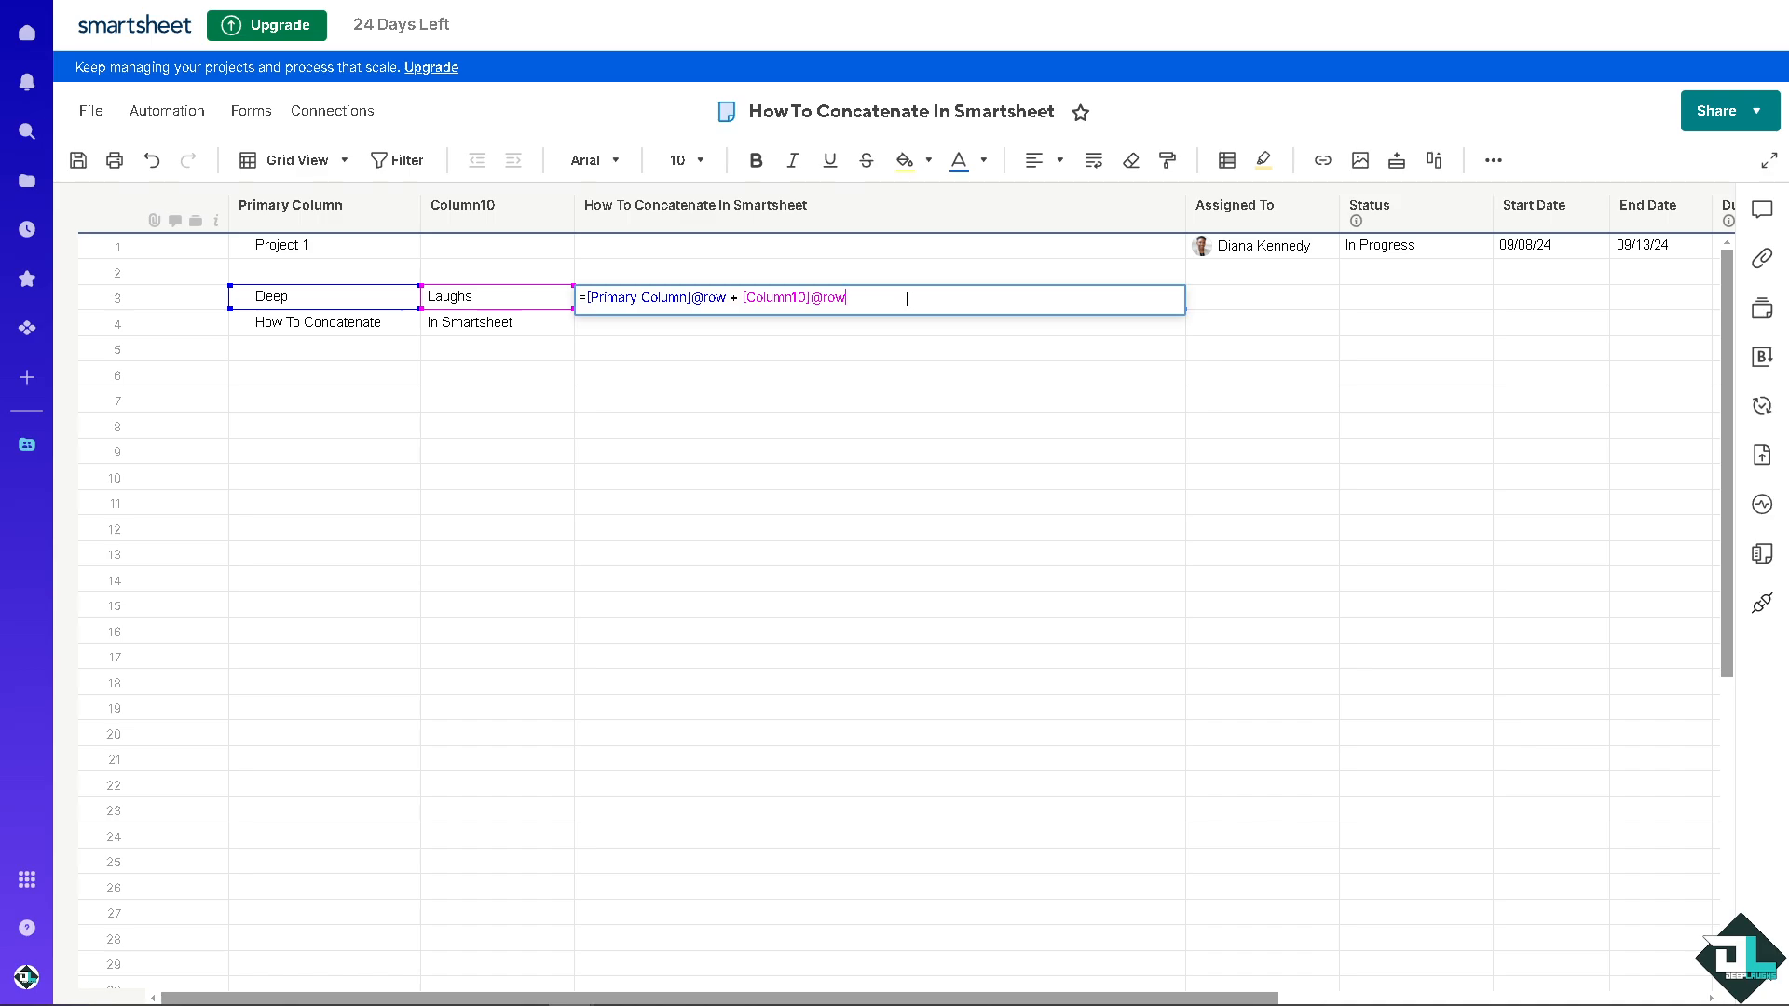
key(Return)
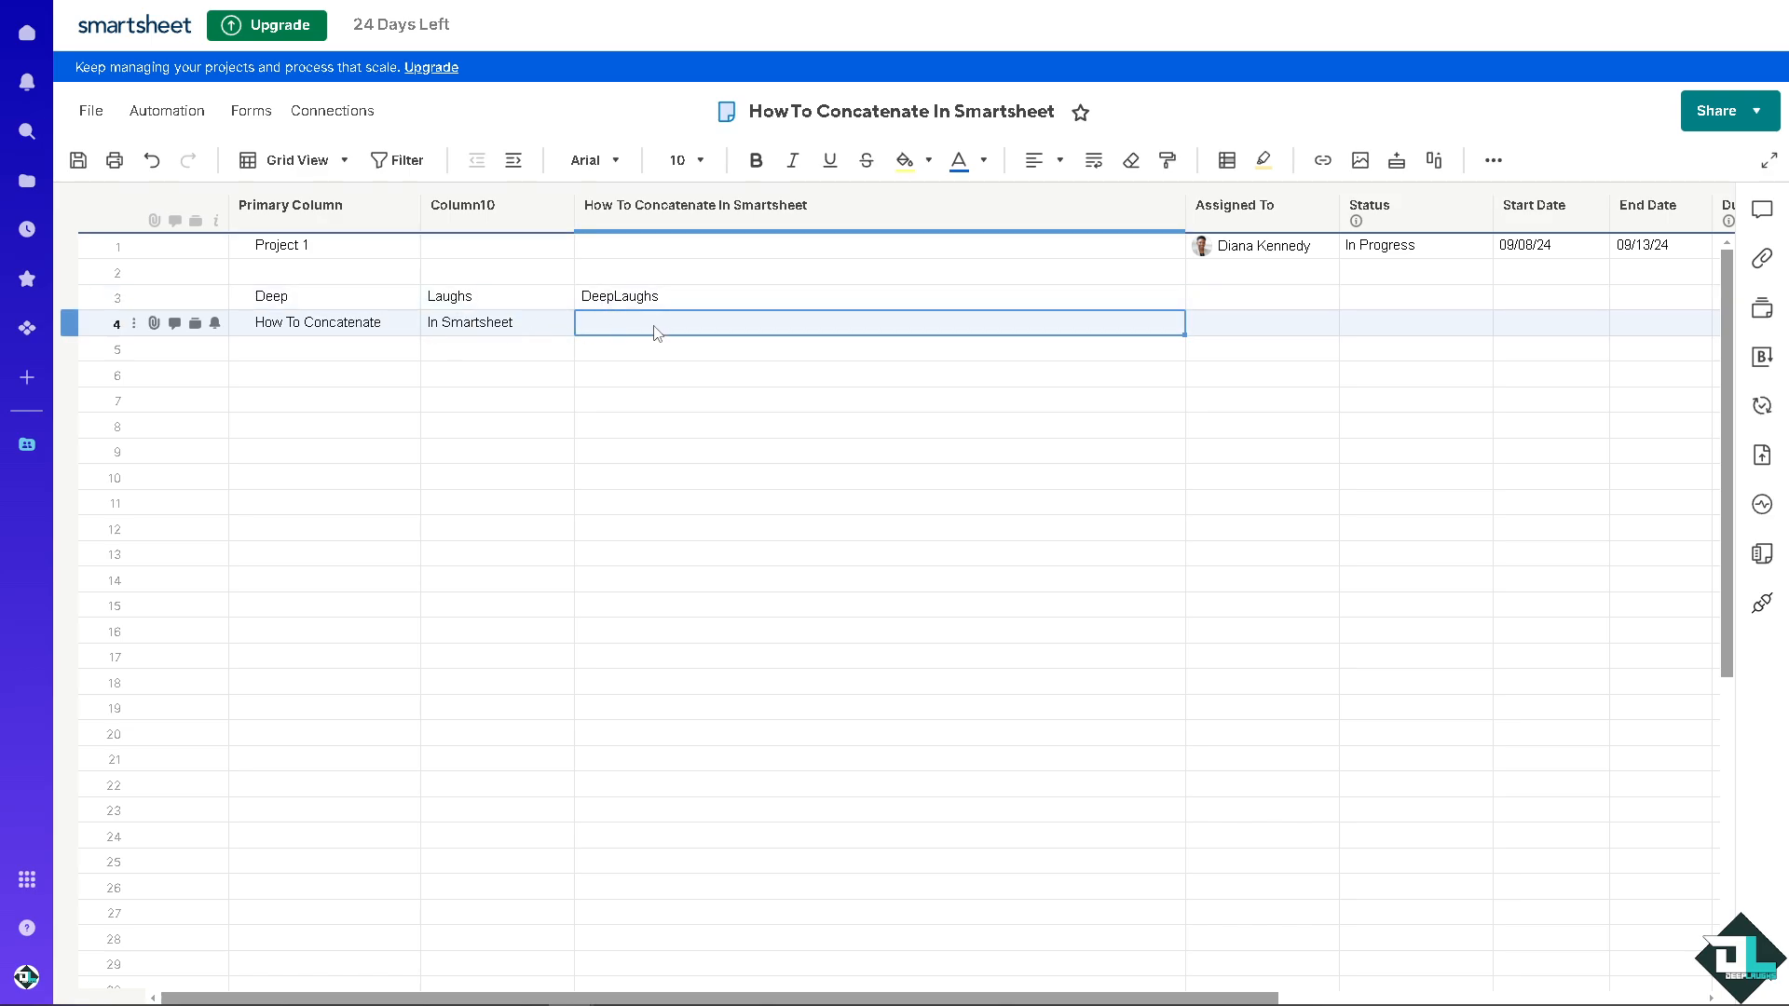
text(=)
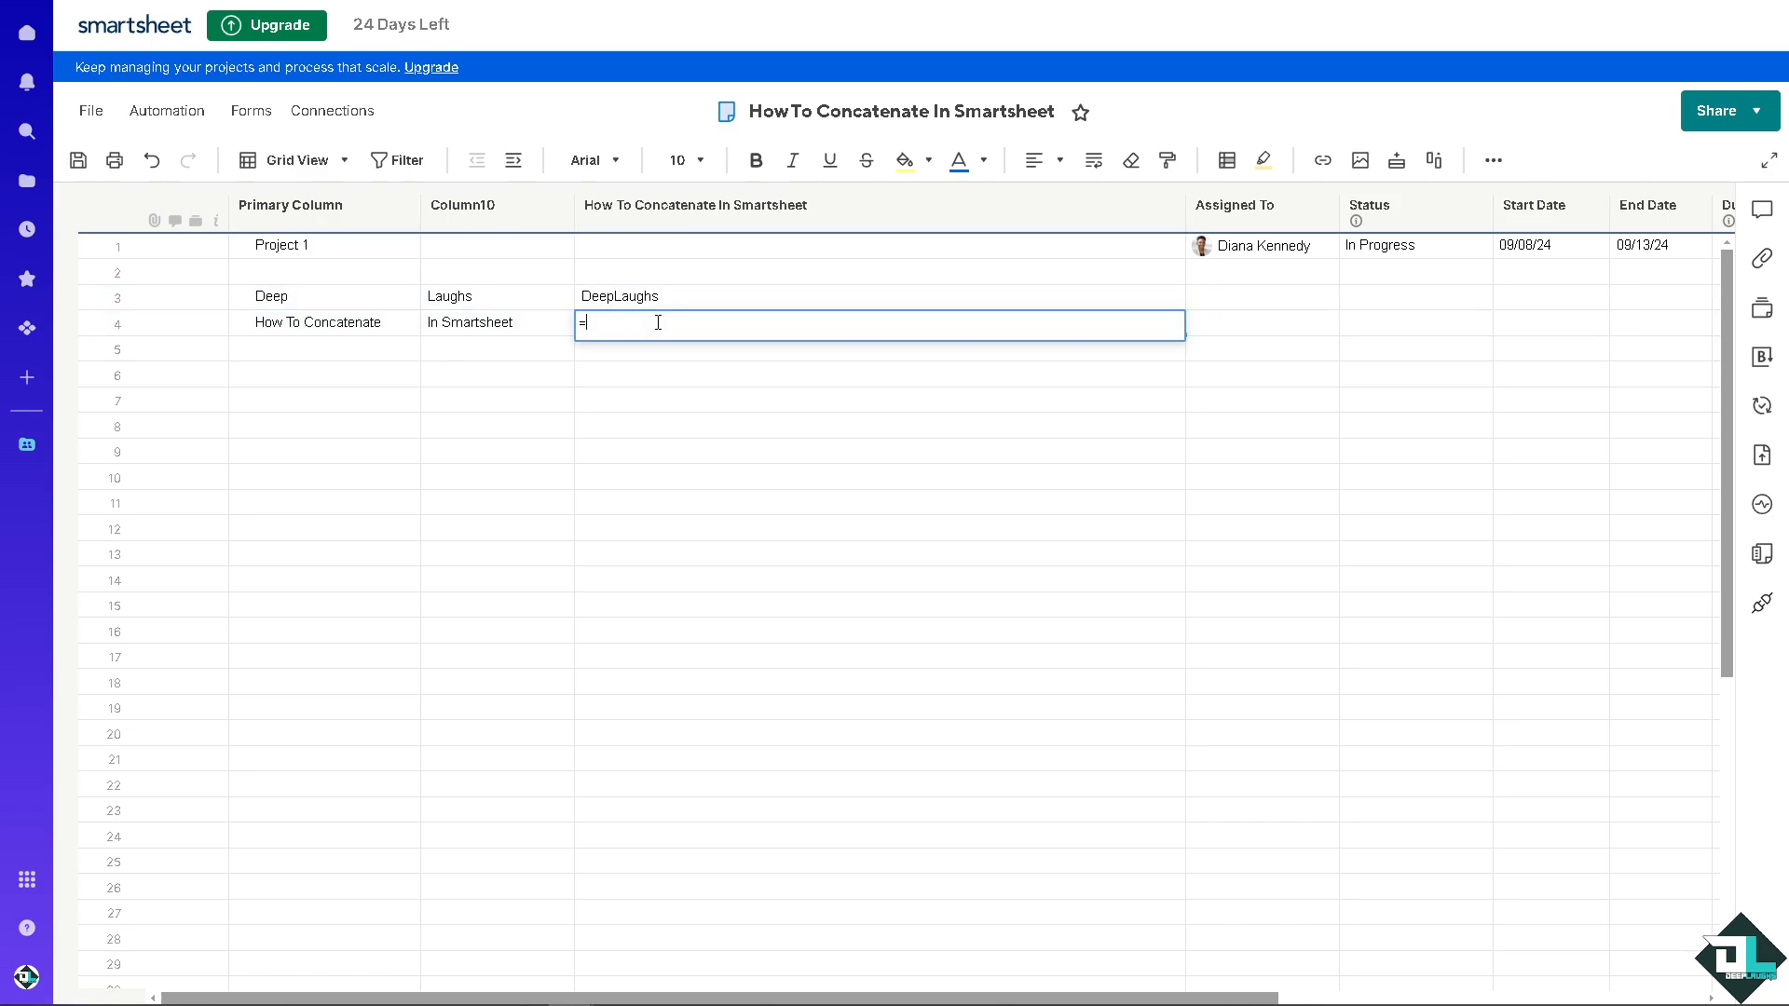
click(345, 328)
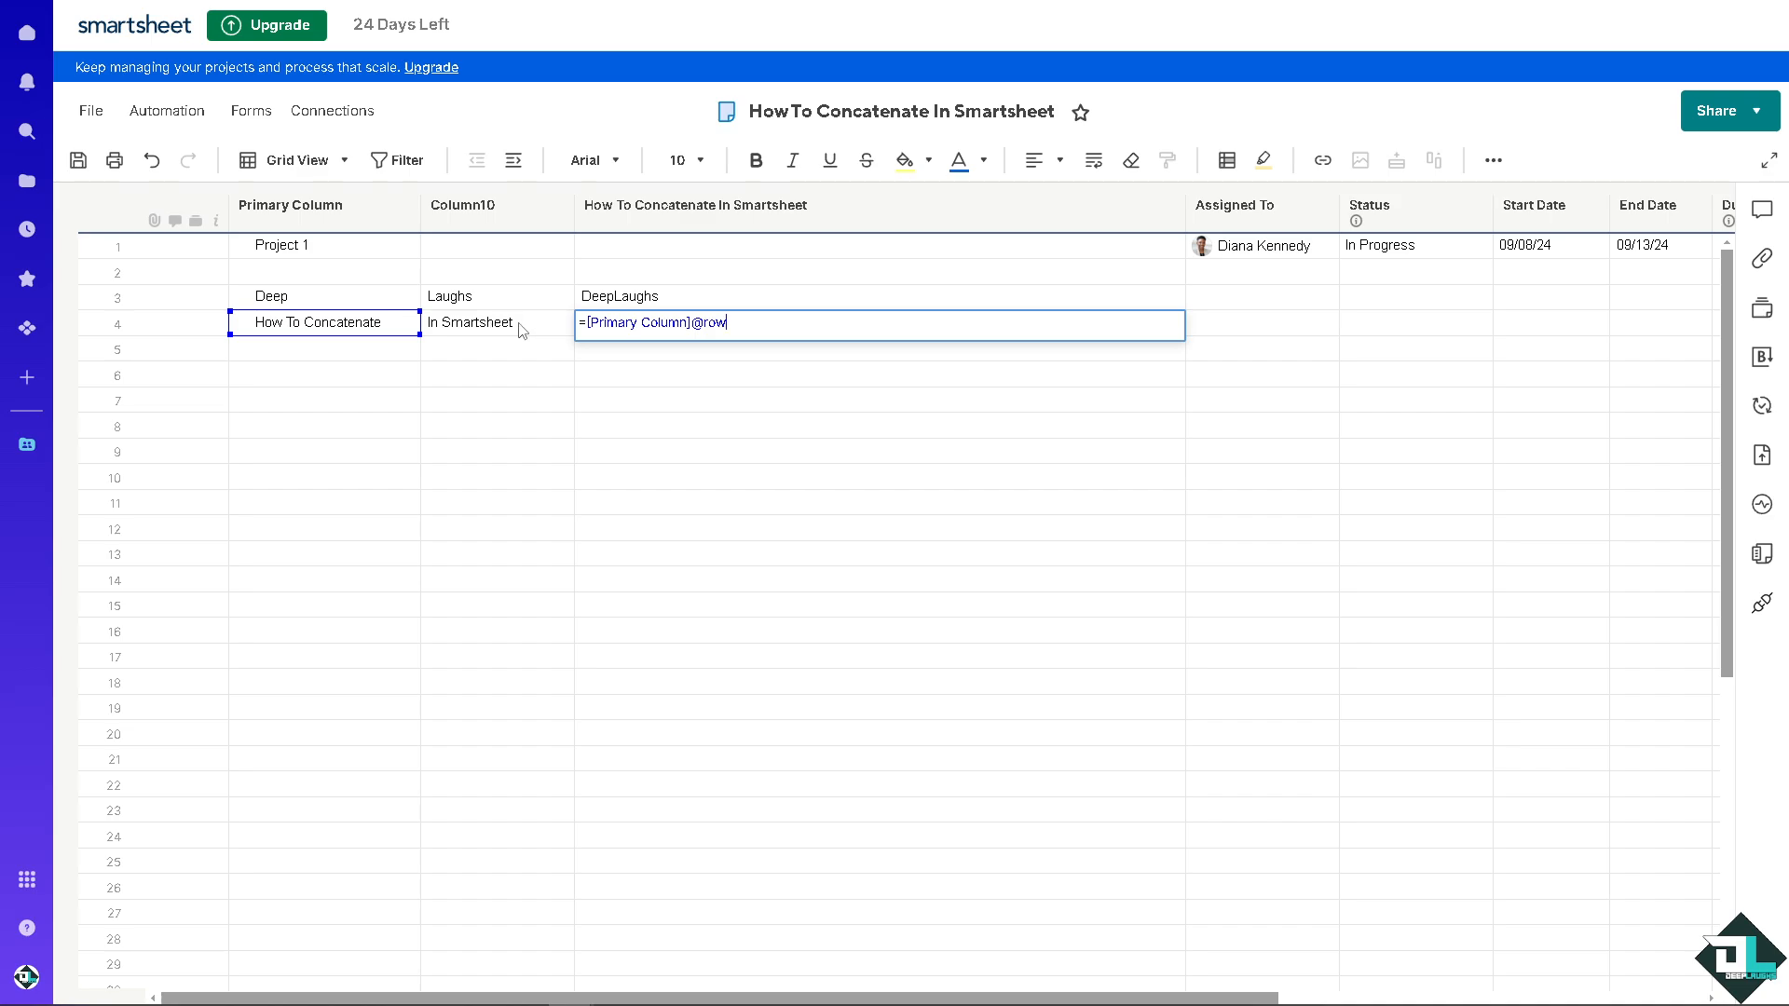
text(+)
click(498, 326)
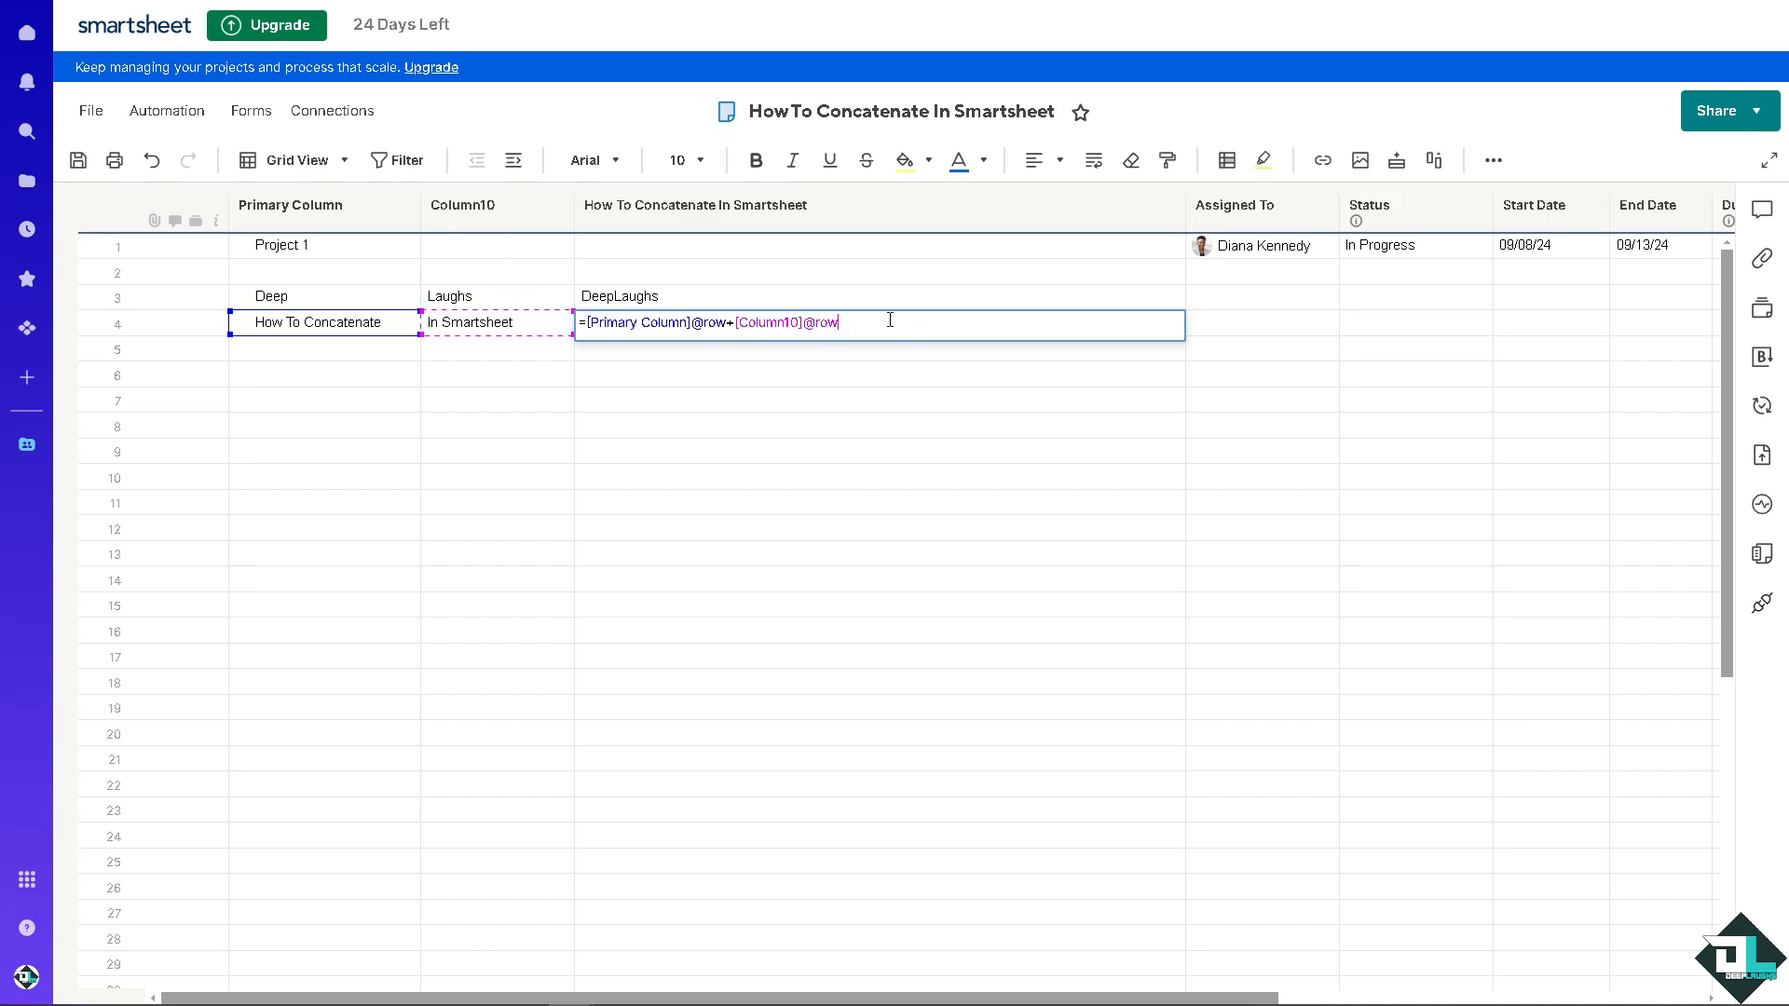
key(Return)
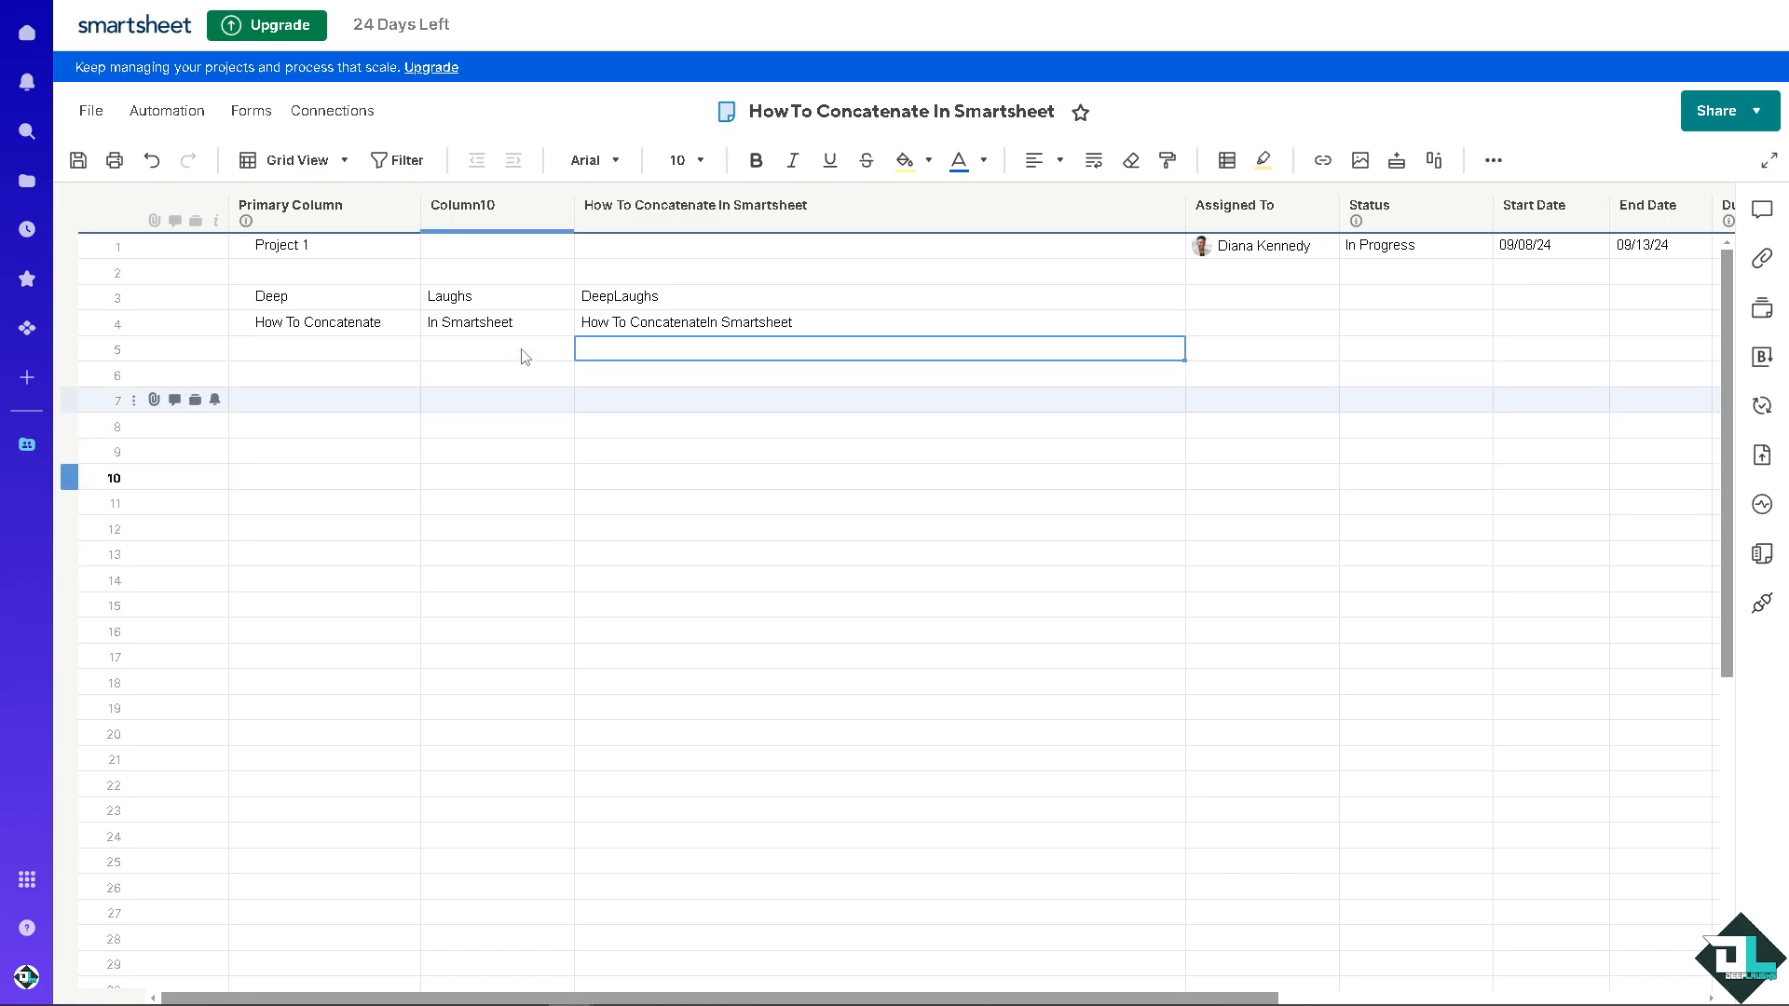
double_click(622, 296)
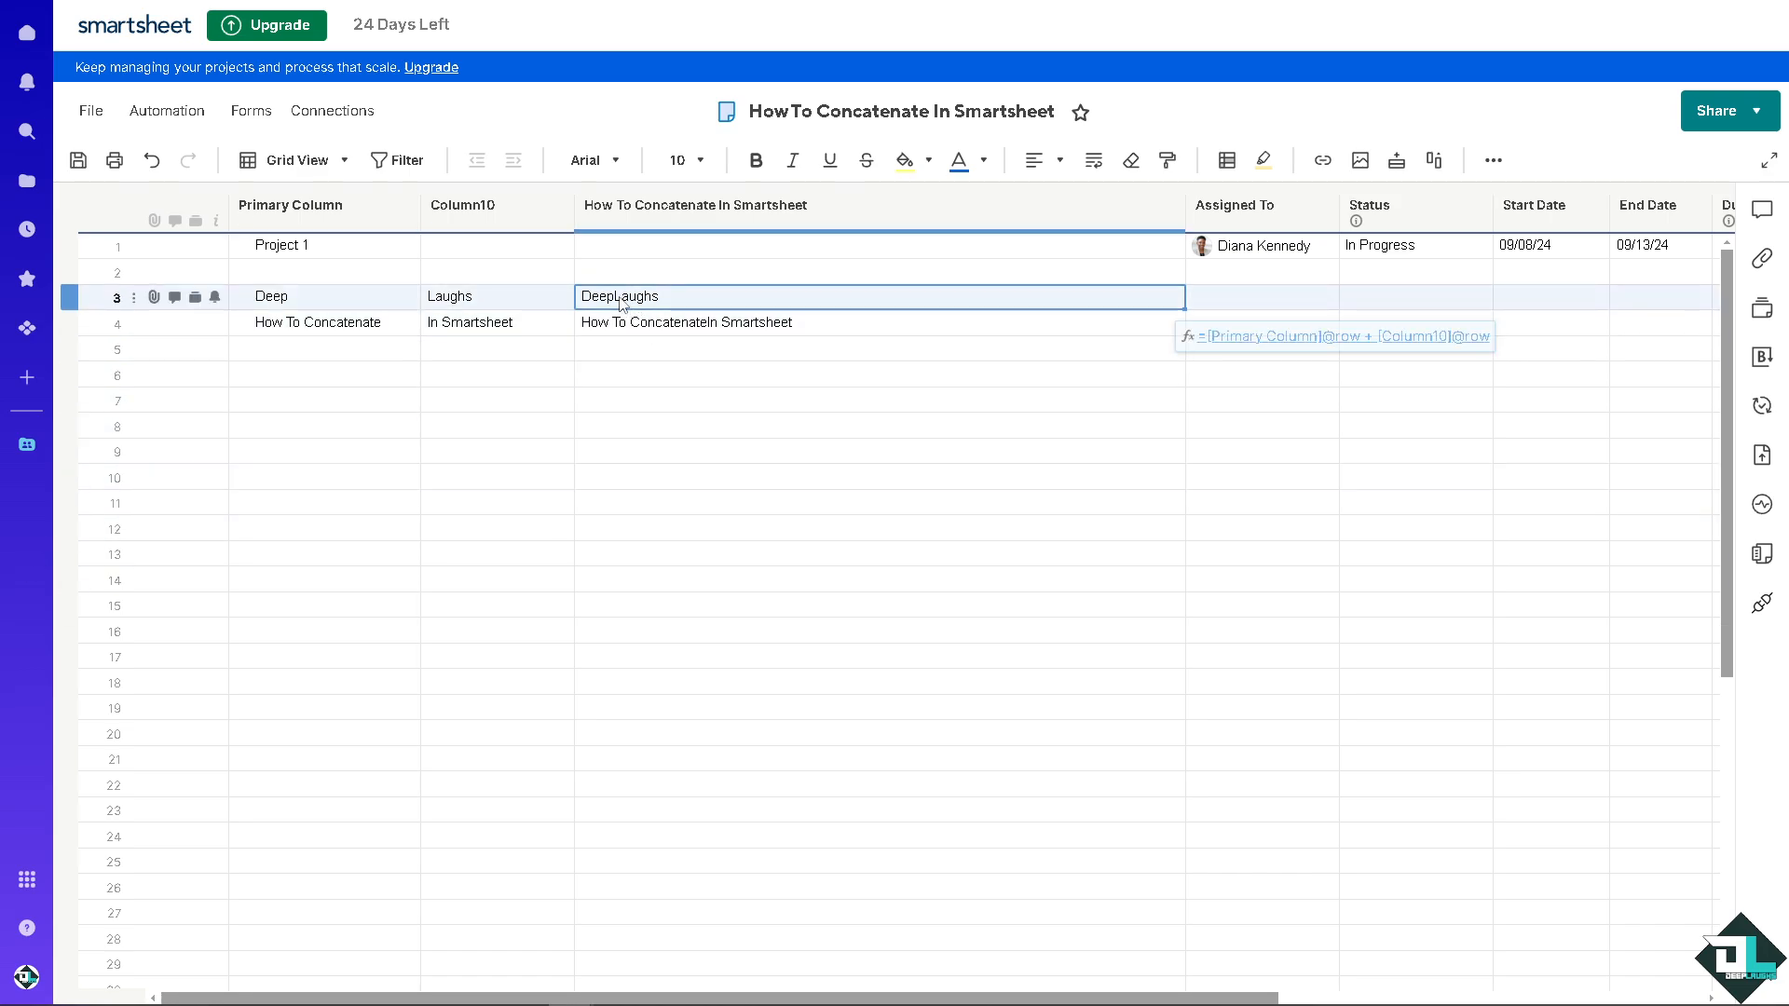
click(711, 352)
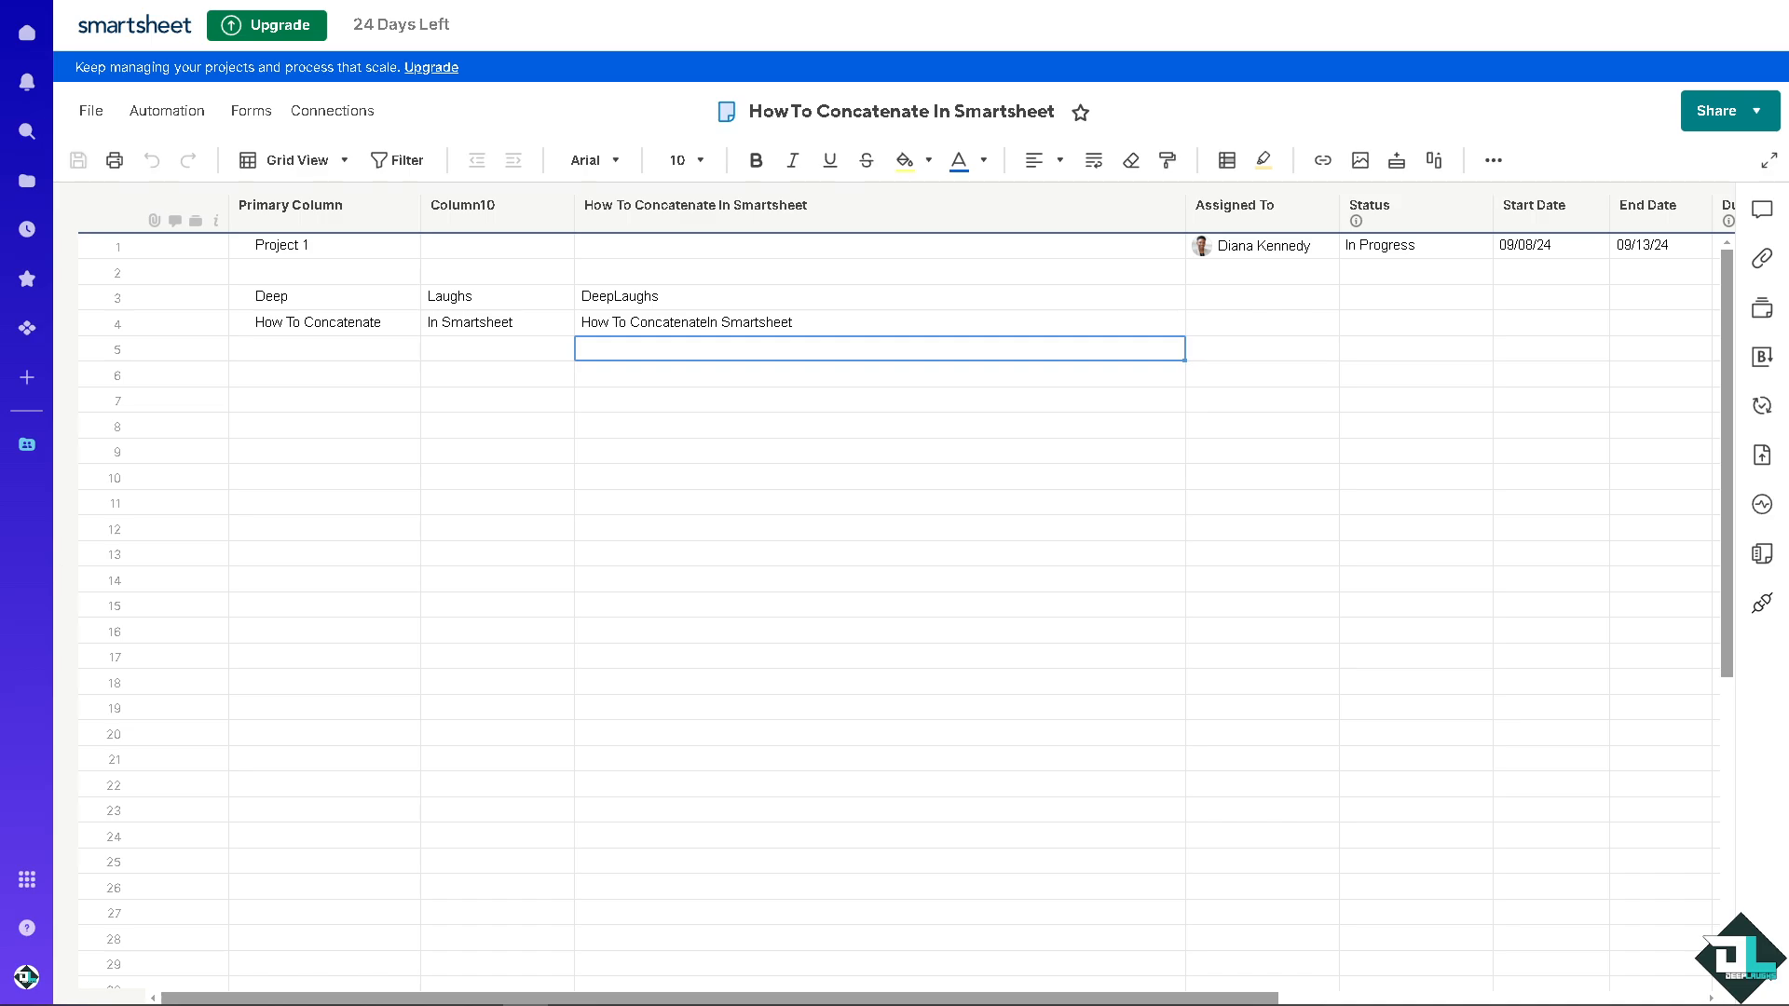
click(723, 300)
double_click(724, 304)
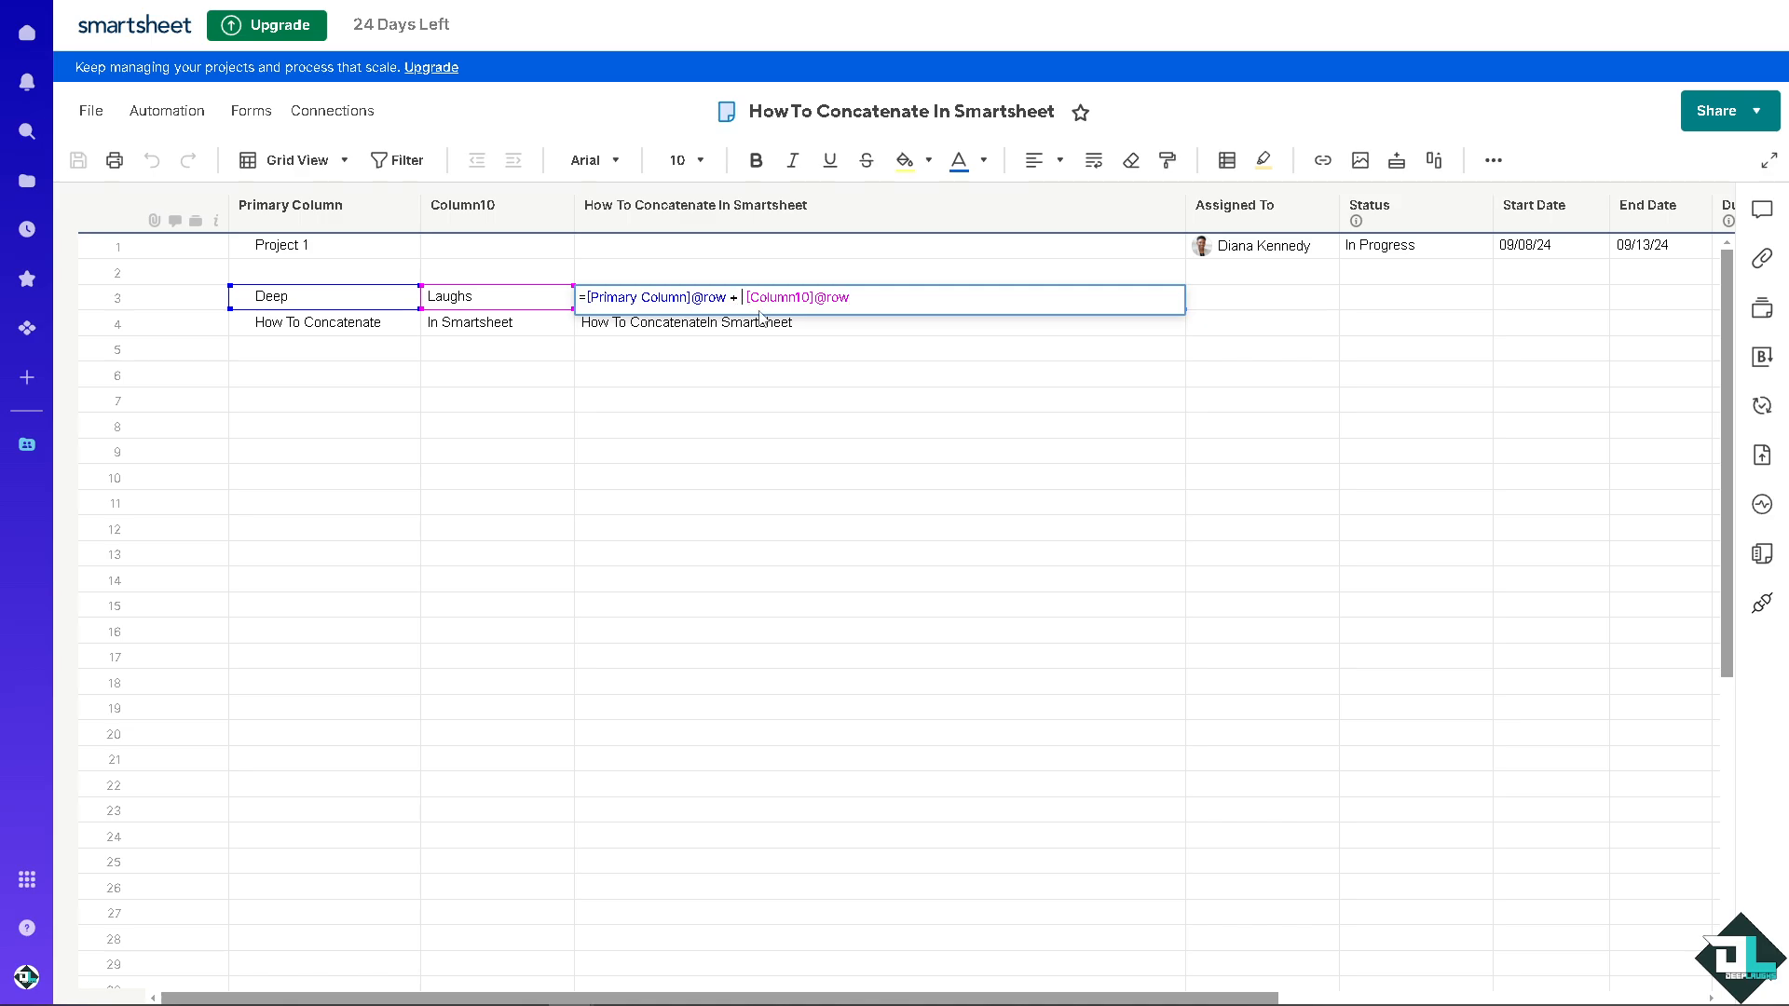
text(" ")
key(Return)
double_click(795, 299)
text(+)
key(Return)
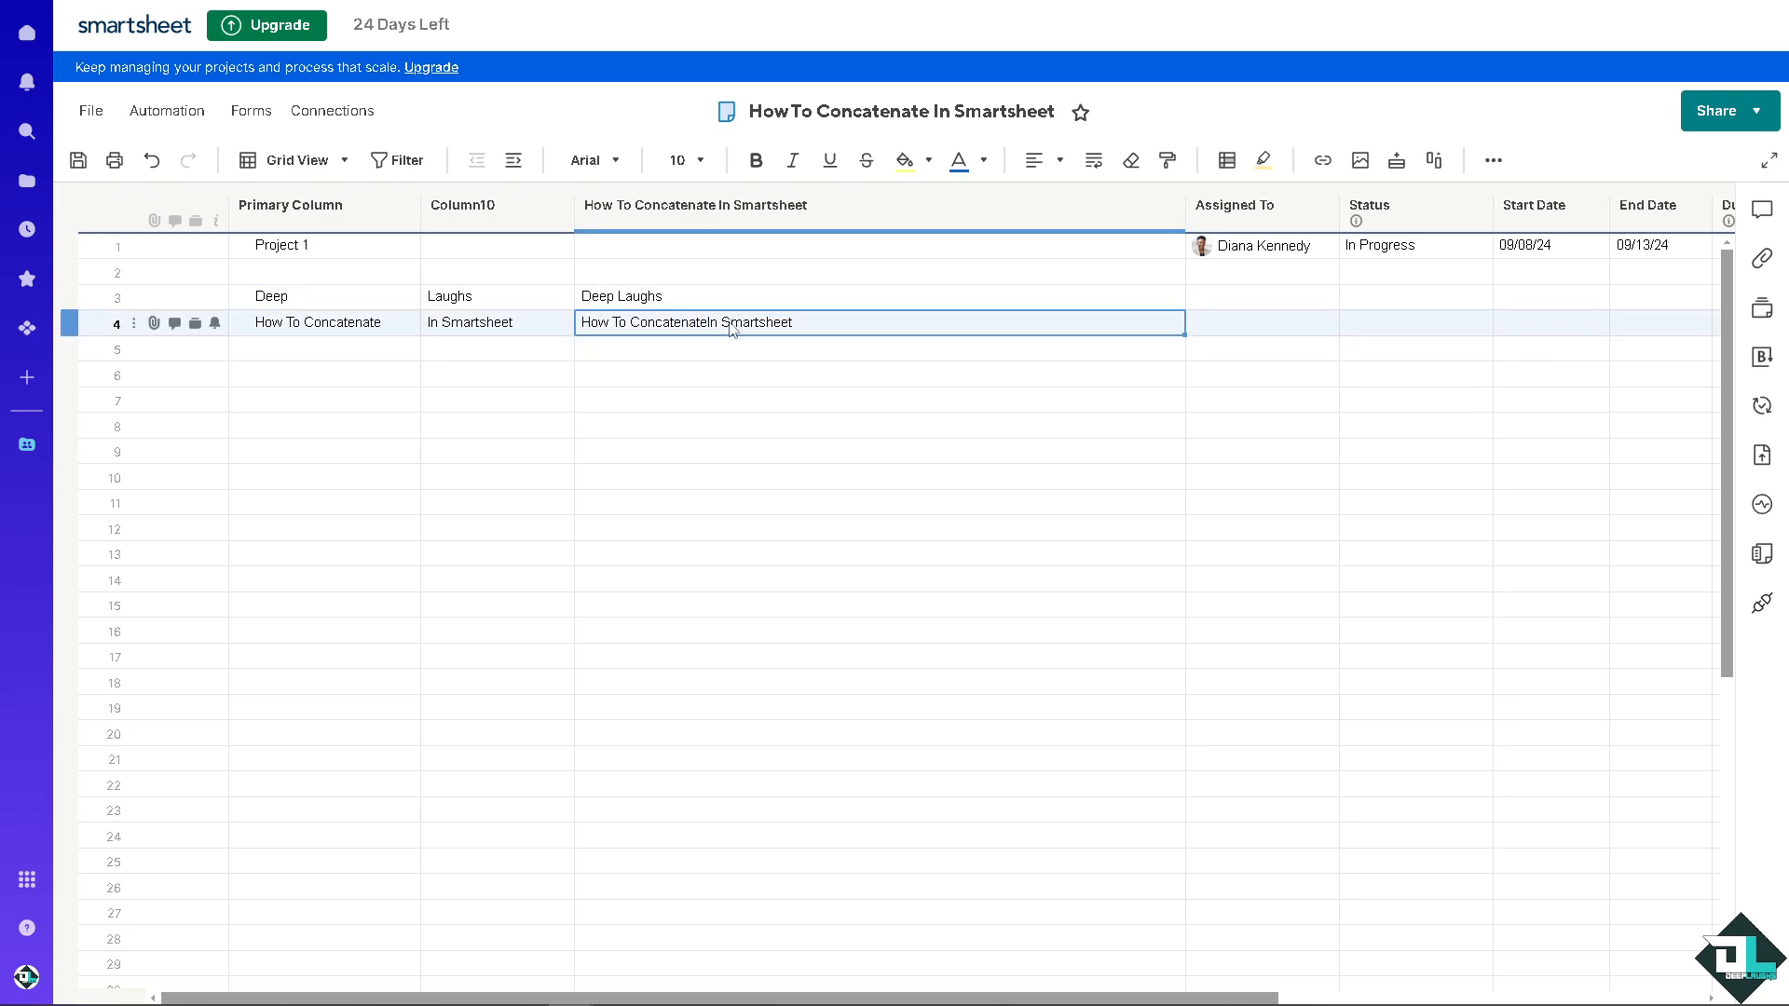
double_click(733, 323)
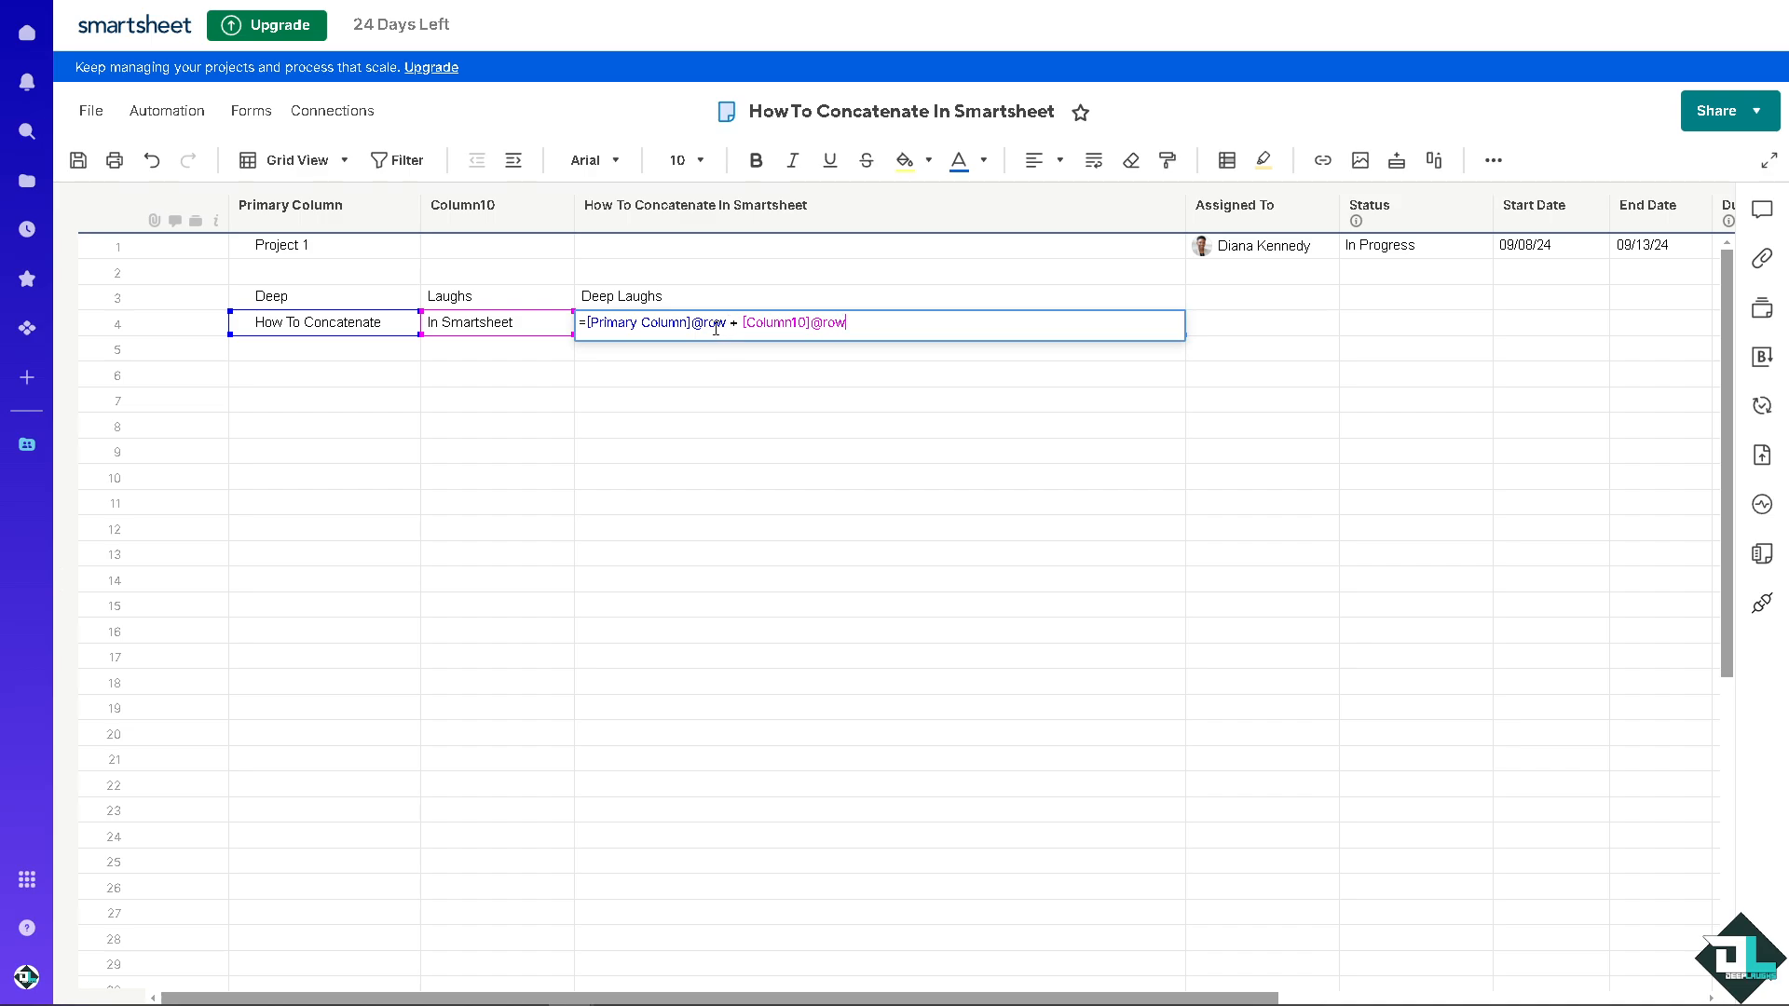
click(743, 323)
text(" " +)
key(Return)
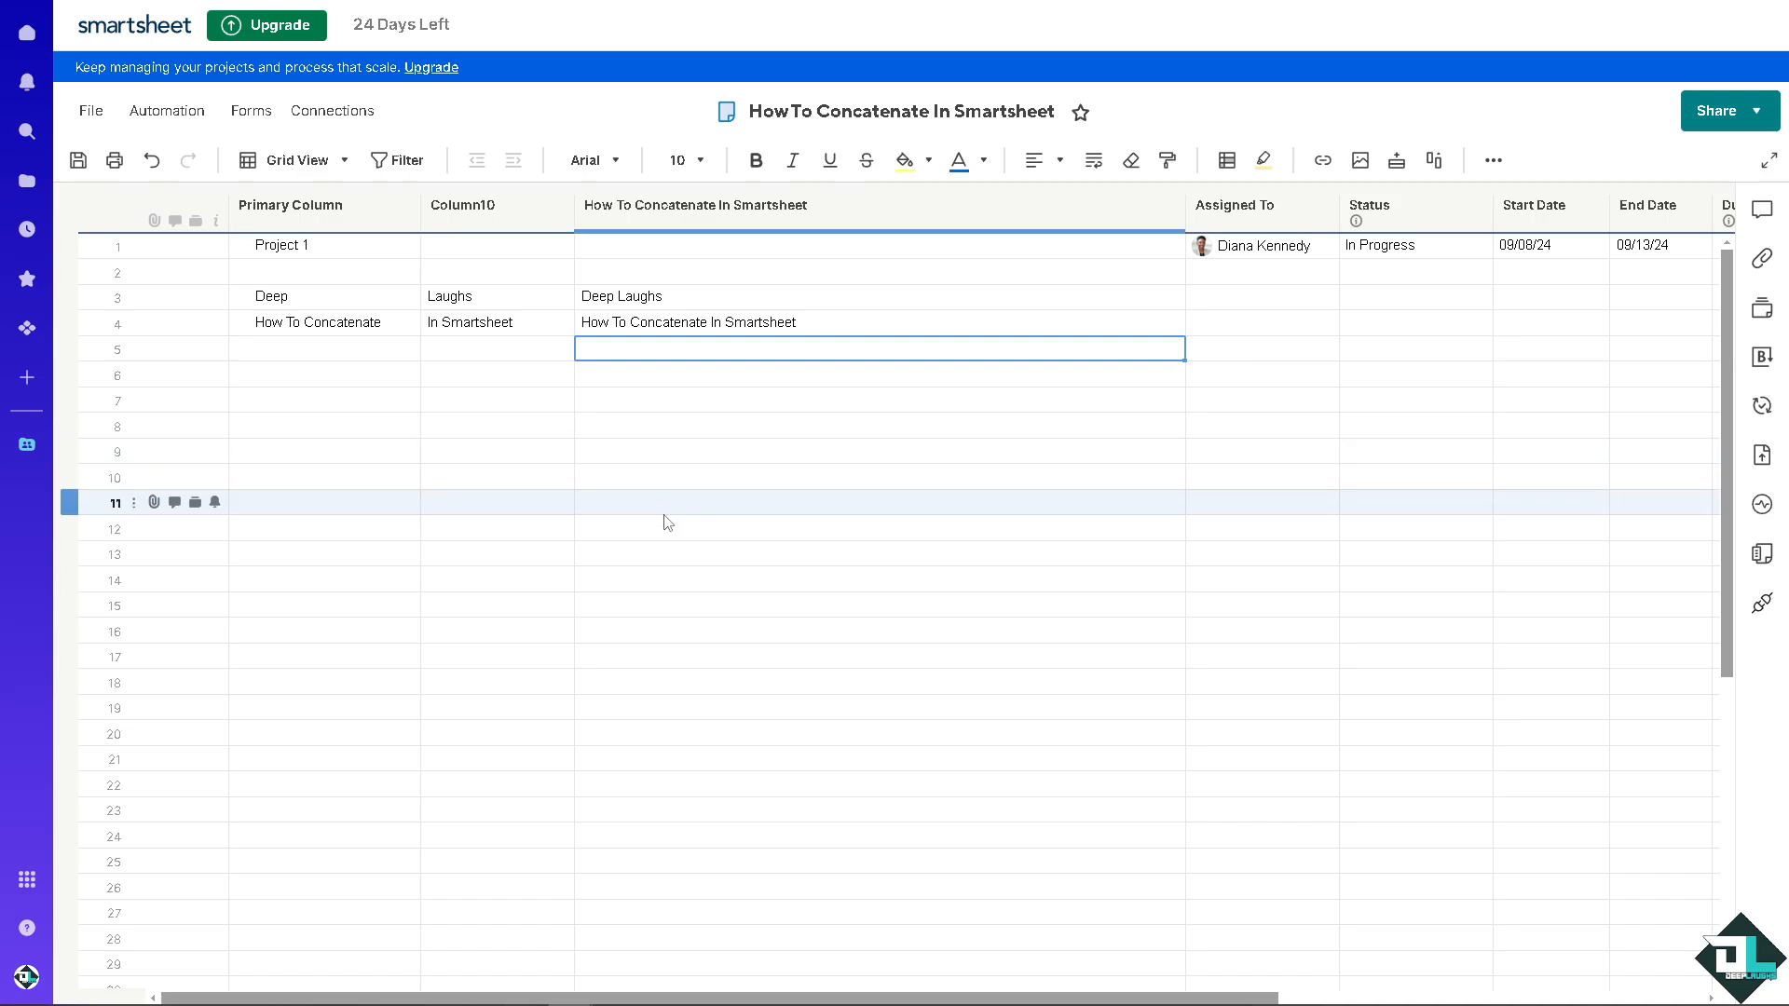
Step: Compare the source texts in the Primary Column and Column10 with the concatenated text in rows 3 and 4
click(657, 329)
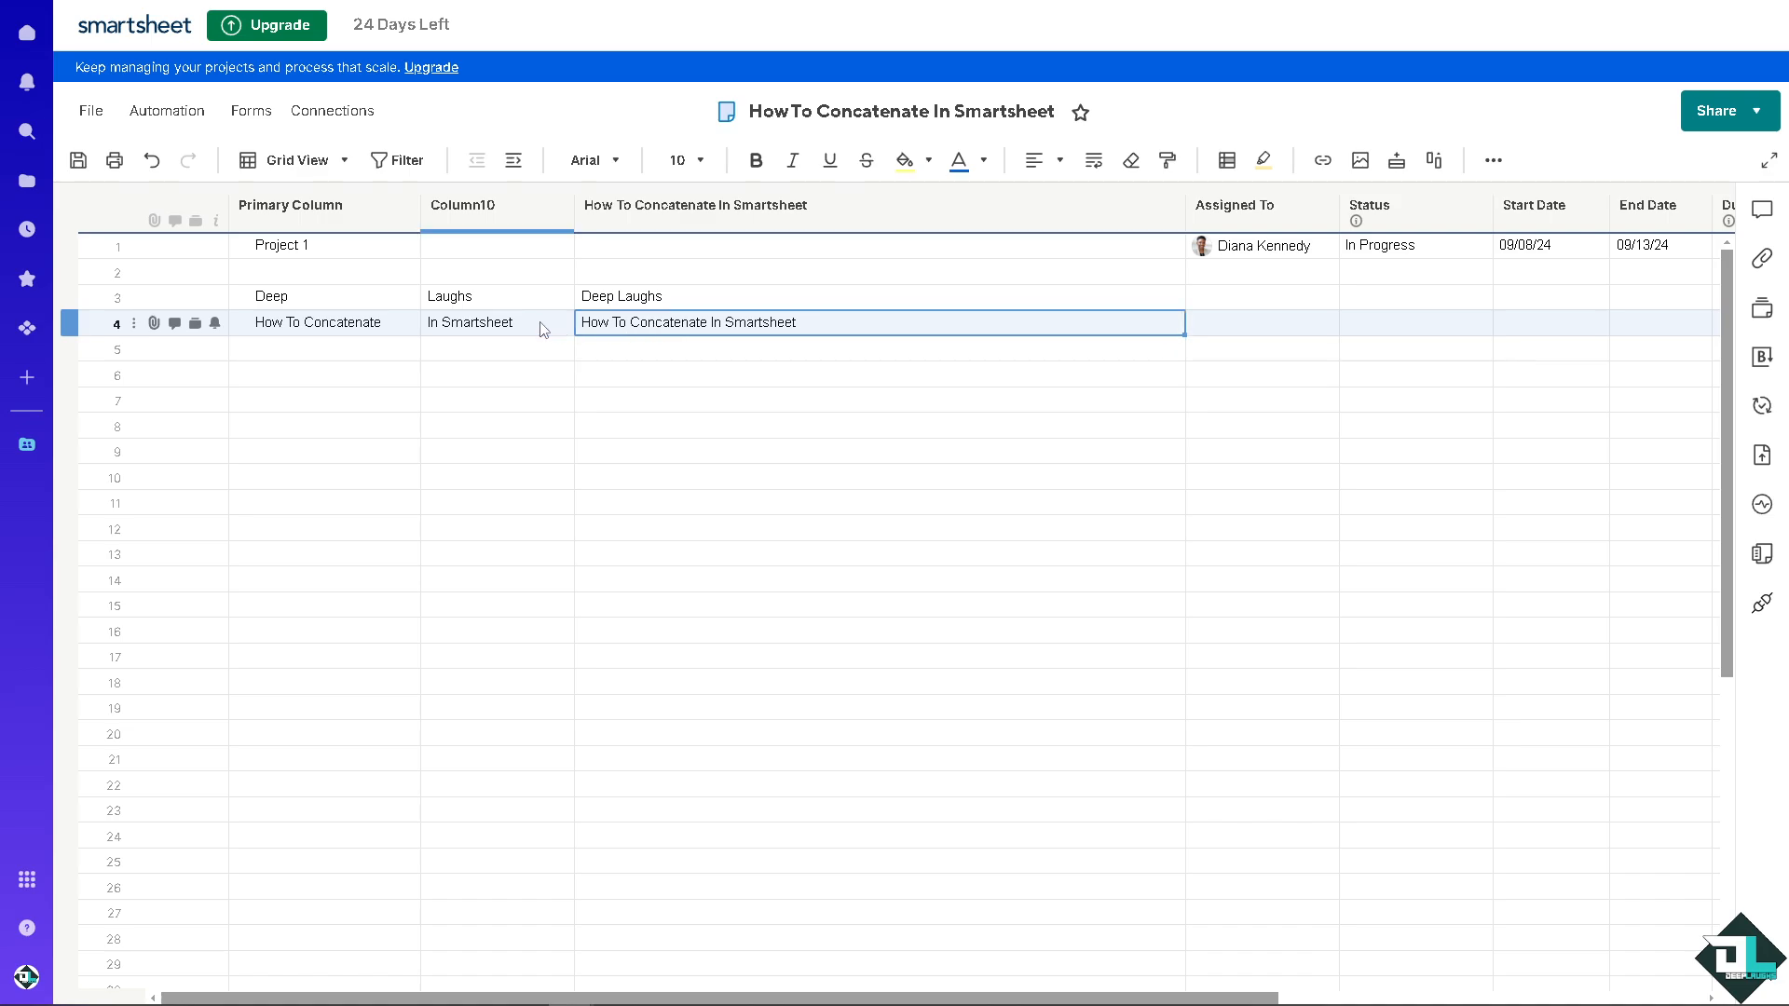
click(543, 327)
click(362, 328)
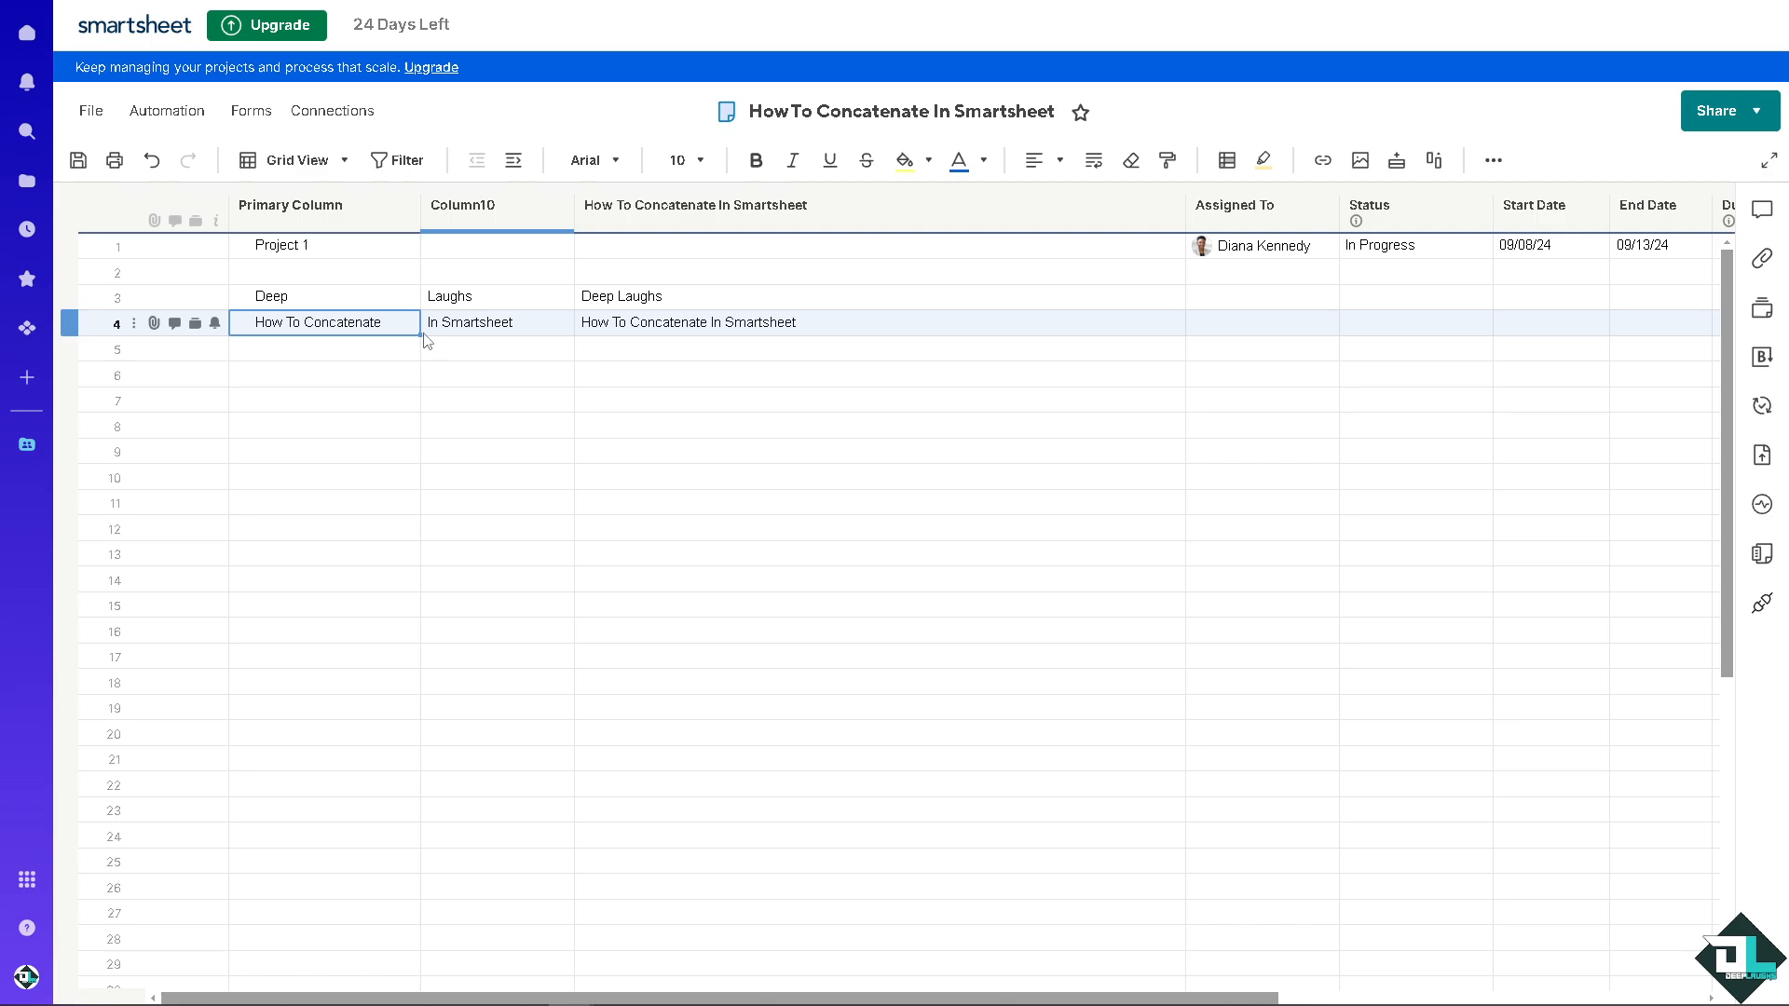
click(351, 300)
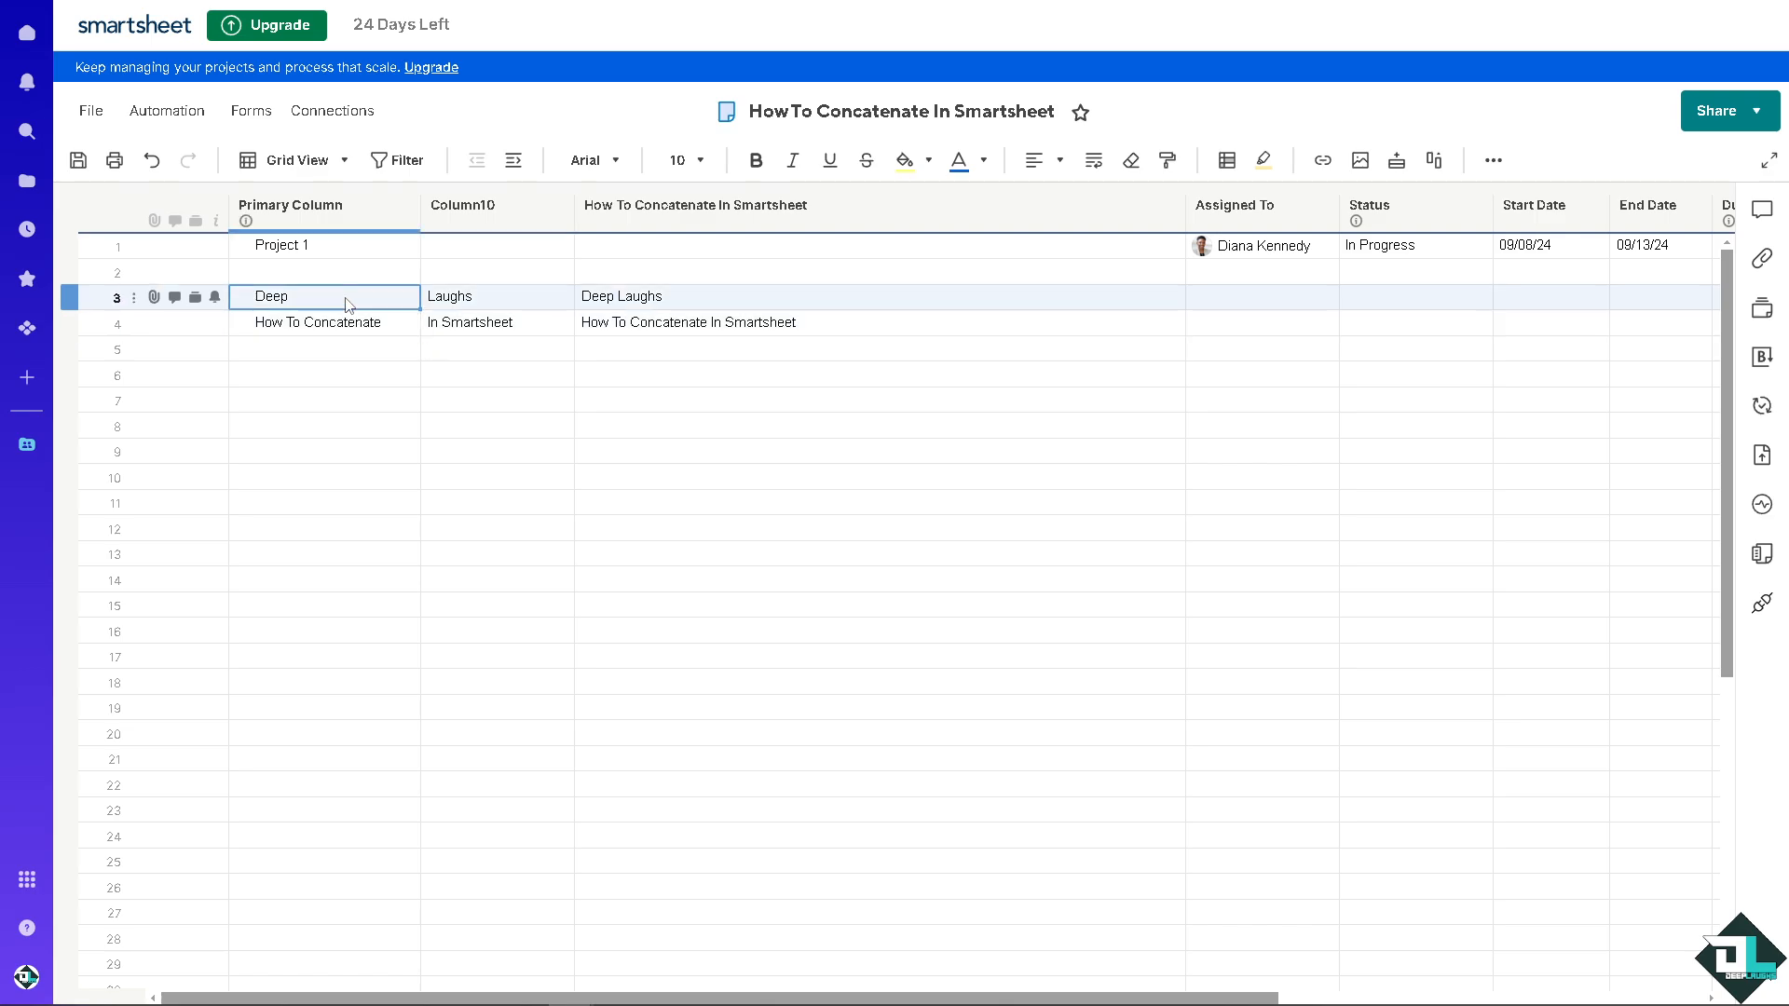
click(475, 303)
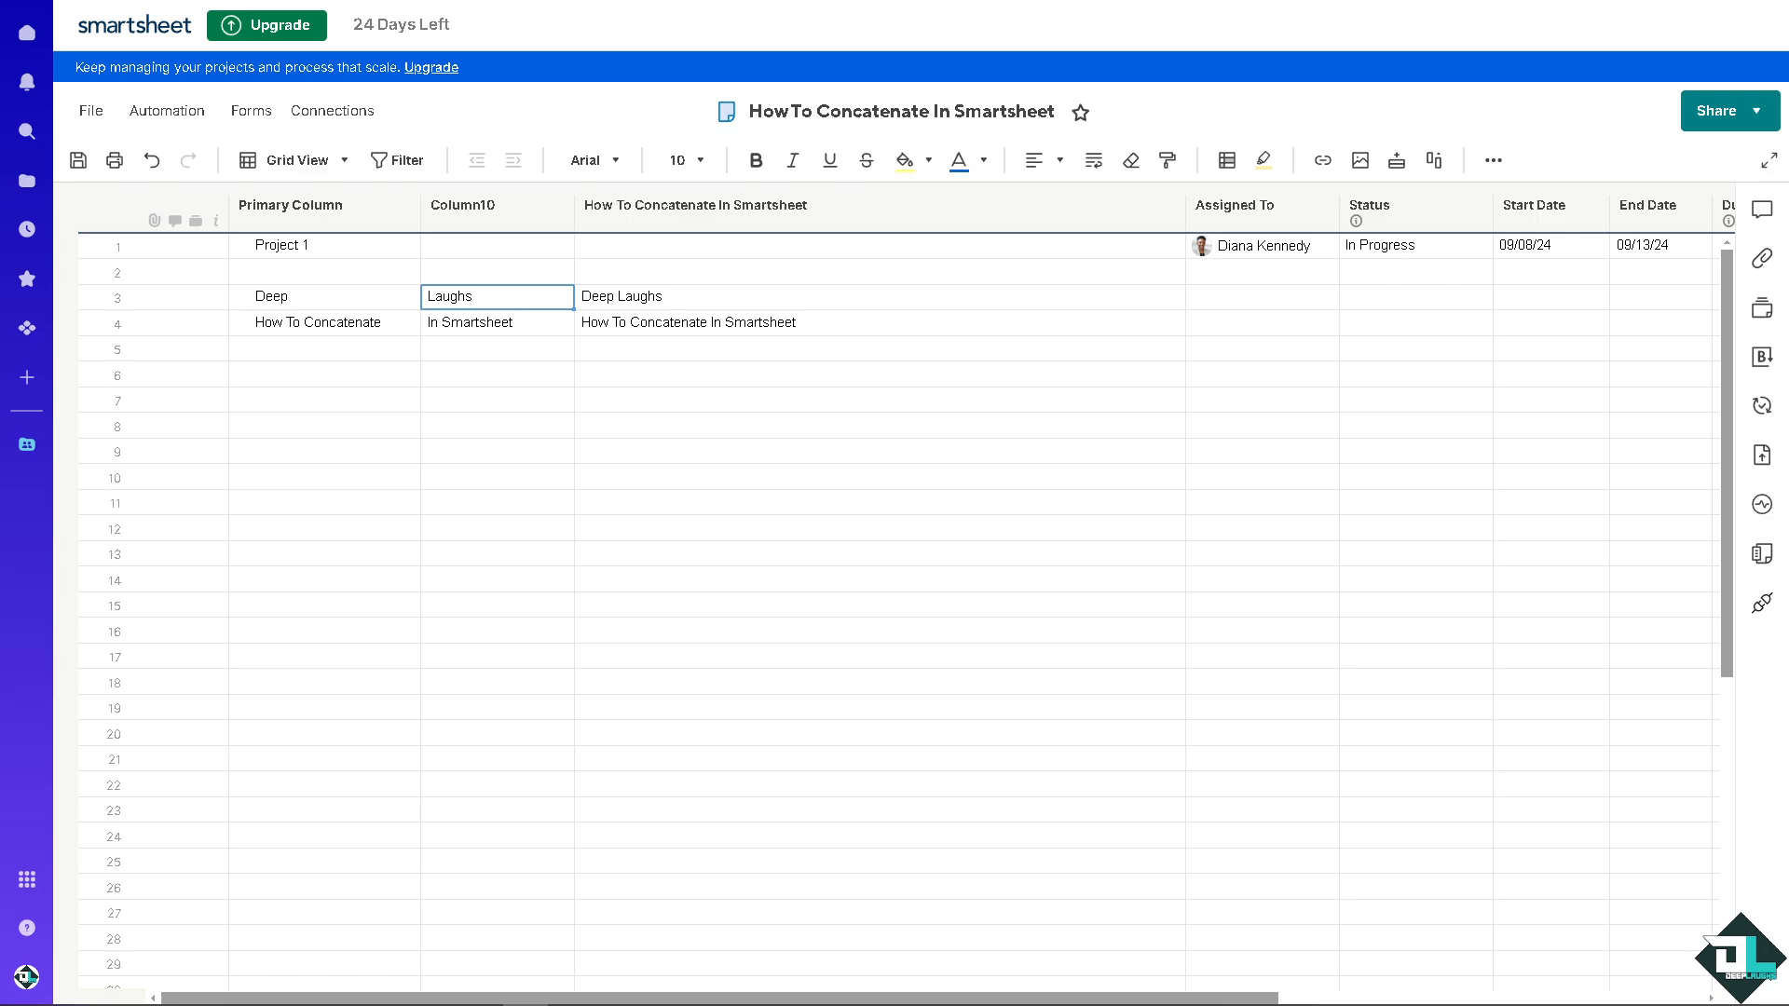
click(370, 321)
click(392, 302)
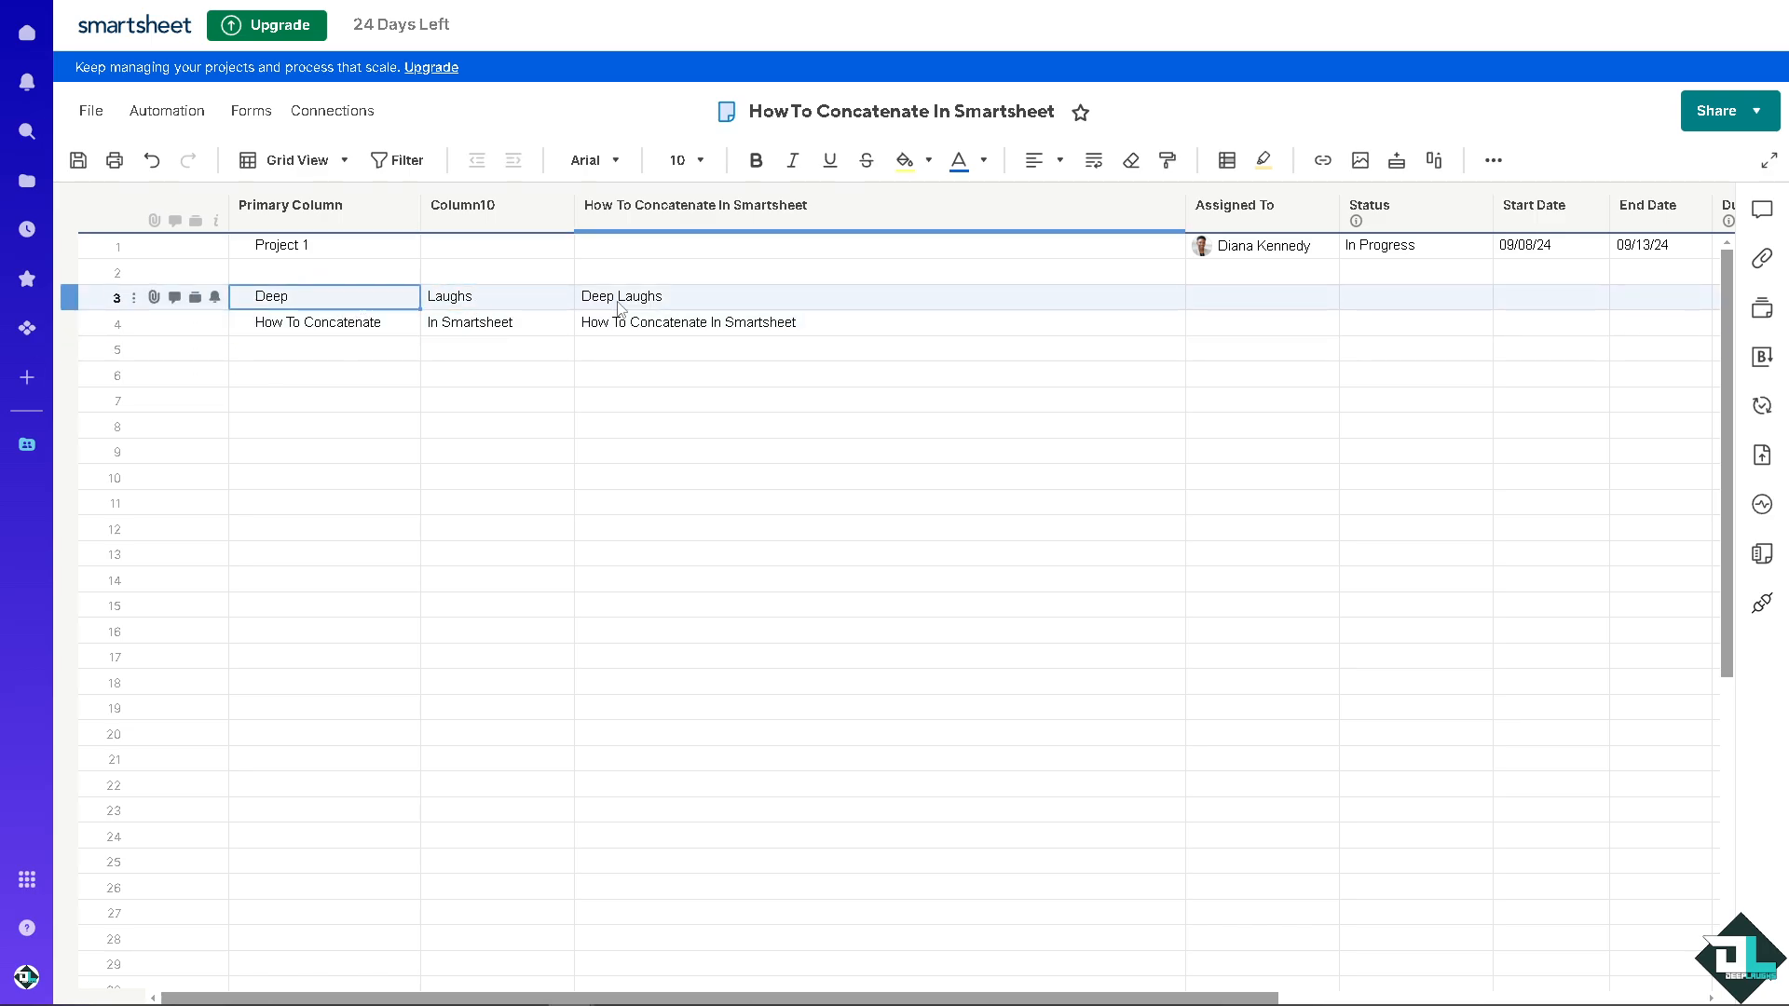
click(613, 303)
click(634, 323)
click(544, 326)
click(364, 298)
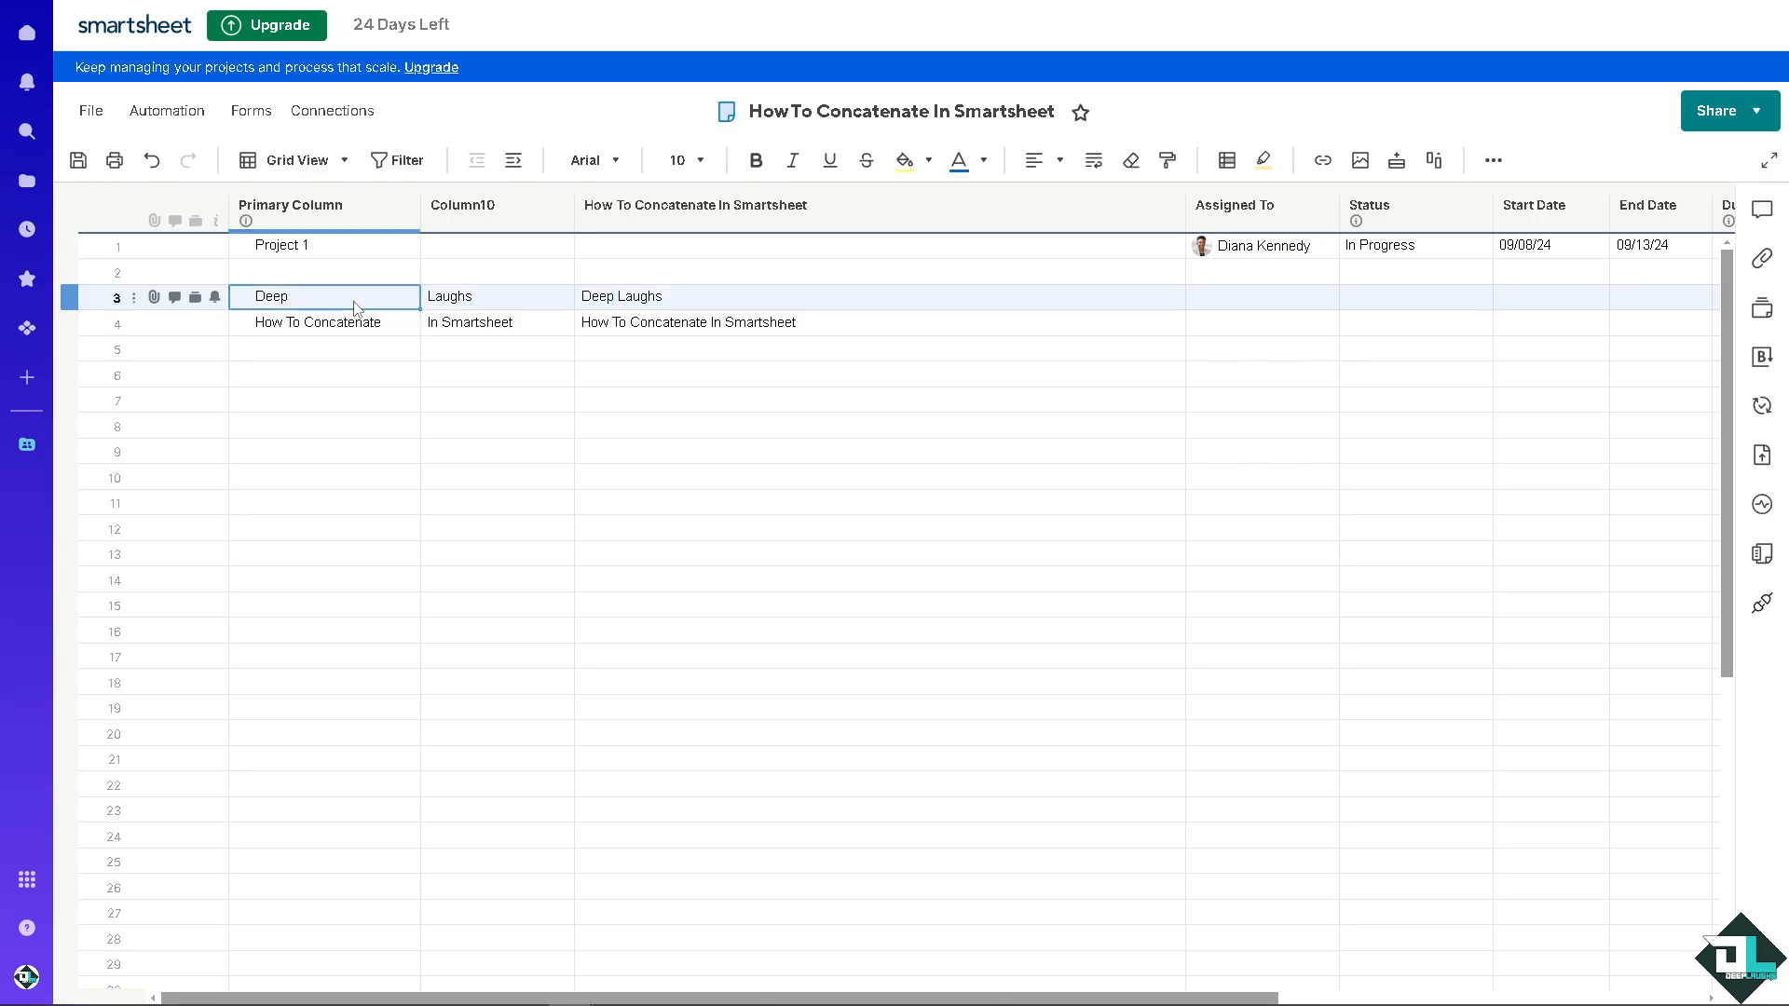
click(474, 300)
click(641, 326)
click(505, 328)
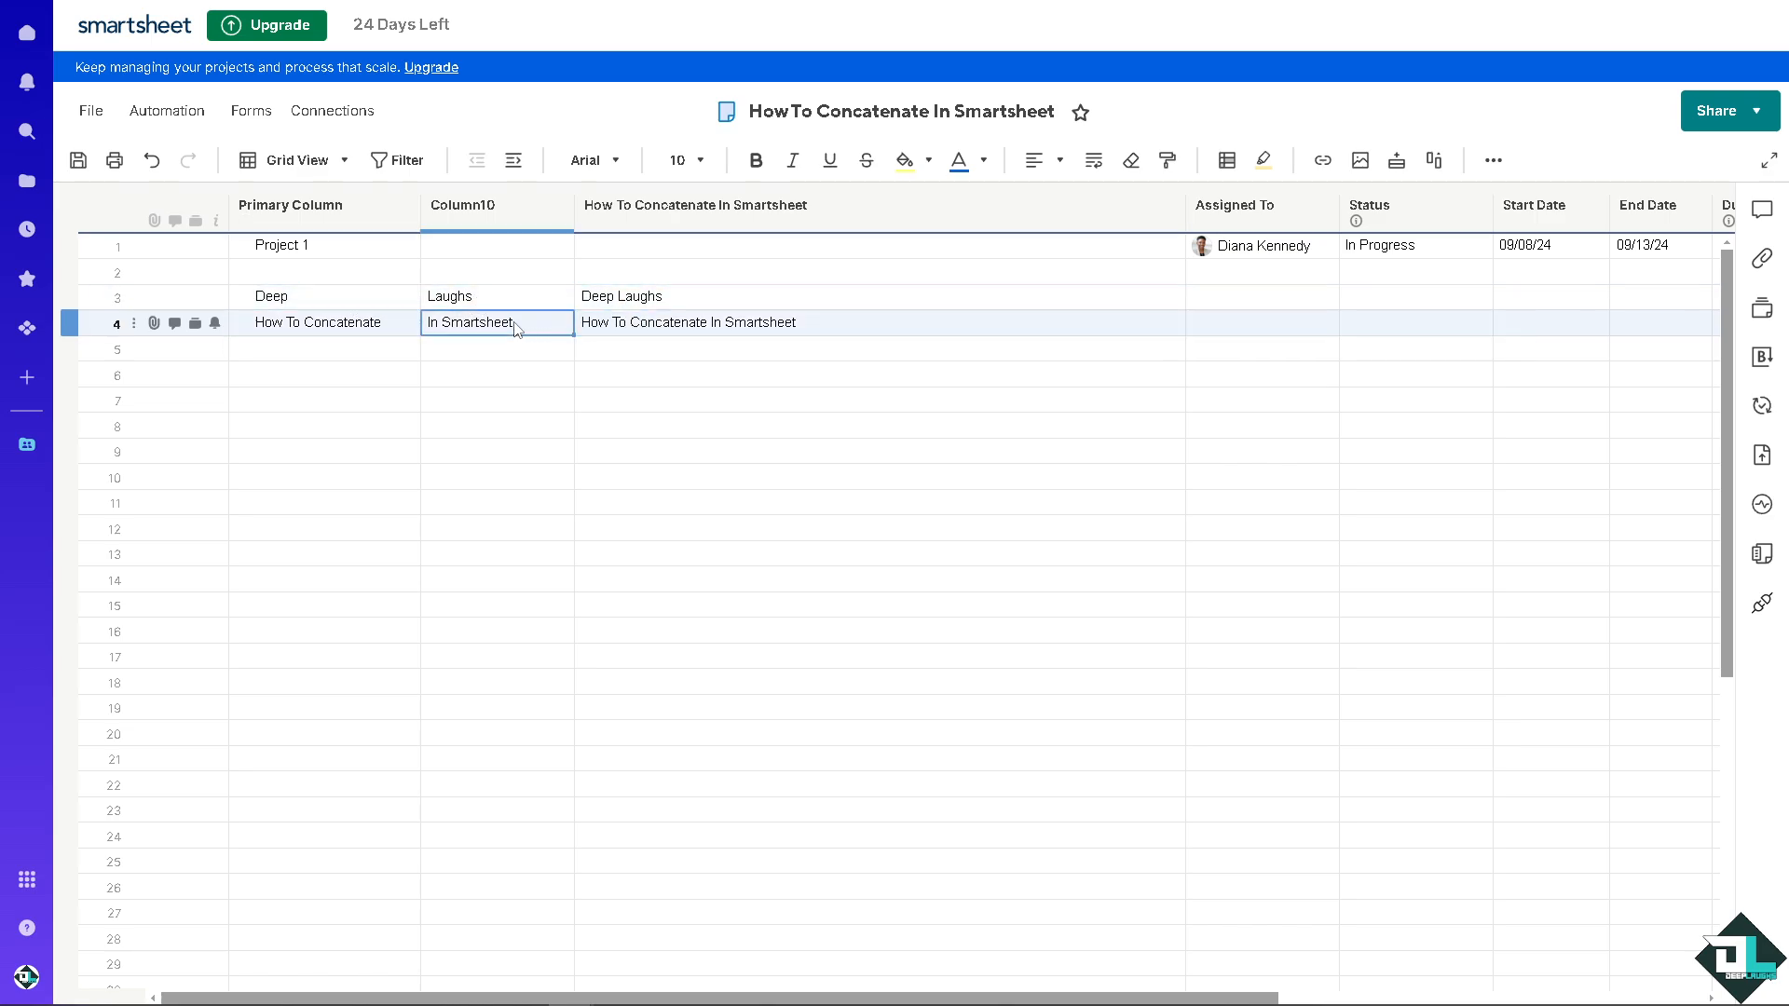